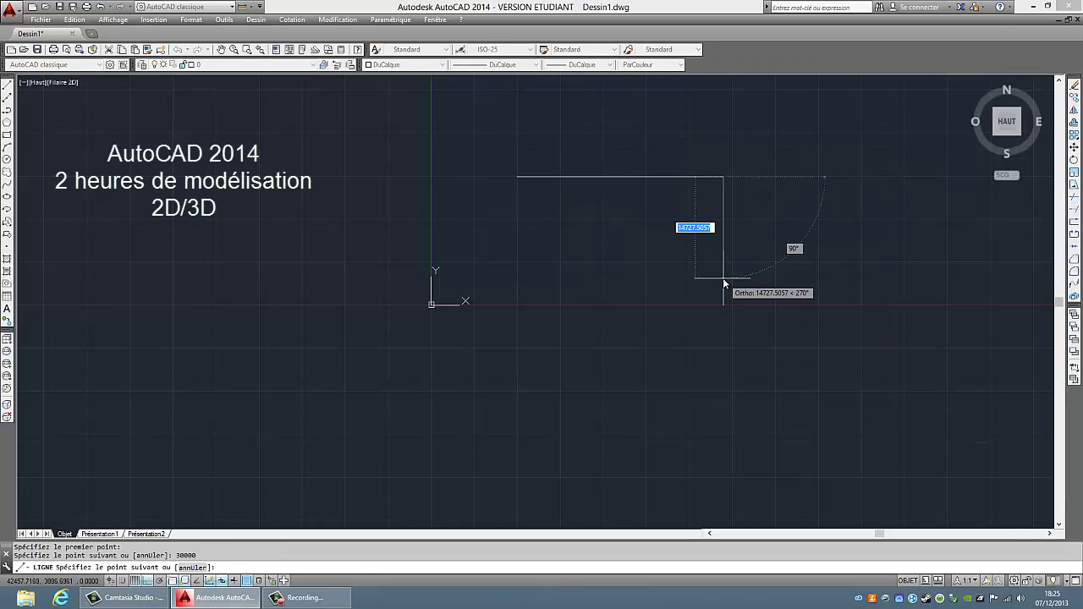
- Draw the 15000-long right edge and the sloping bottom edge to close the plot outline
{"action": "type", "text": "15000"}
{"action": "key", "text": "Return"}
{"action": "key", "text": "F8"}
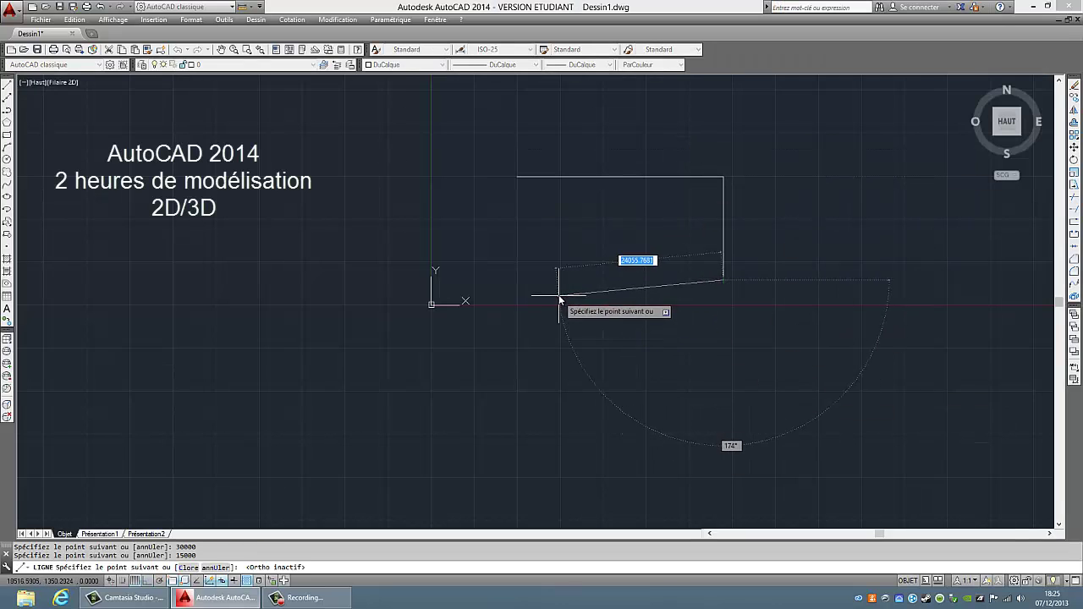
{"action": "key", "text": "Escape"}
{"action": "scroll", "coordinate": [519, 279], "scroll_direction": "up", "scroll_amount": 2}
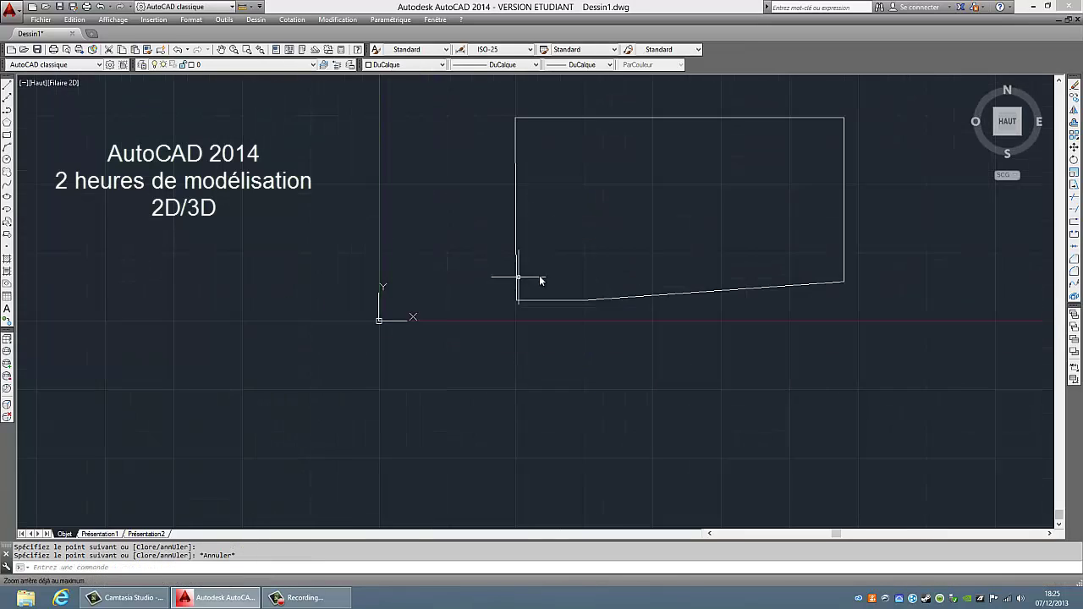
{"action": "middle_click_drag", "start_coordinate": [534, 271], "coordinate": [599, 350]}
- Offset the right, bottom and top plot edges inward to form an inner outline
{"action": "left_click", "coordinate": [1074, 123]}
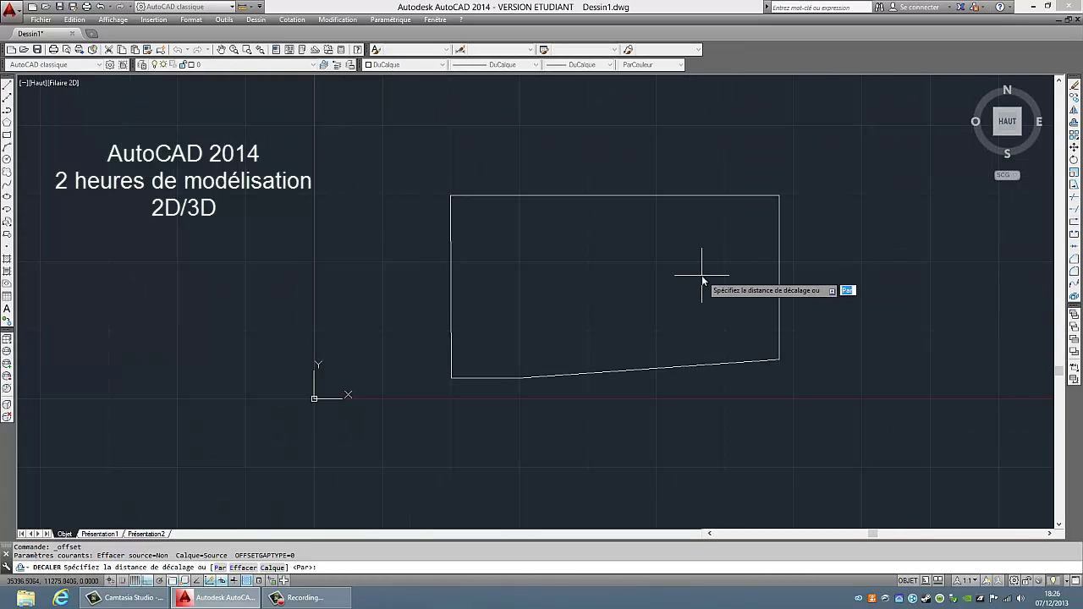
{"action": "key", "text": "Return"}
{"action": "left_click", "coordinate": [779, 266]}
{"action": "left_click", "coordinate": [743, 264]}
{"action": "key", "text": "Return"}
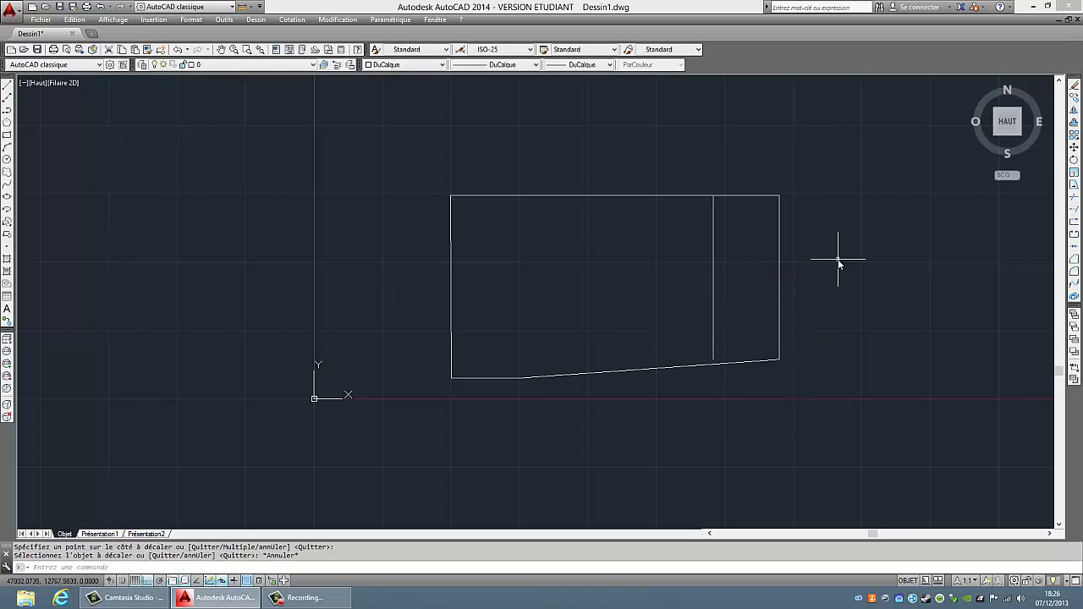
{"action": "key", "text": "Return"}
{"action": "left_click", "coordinate": [664, 354]}
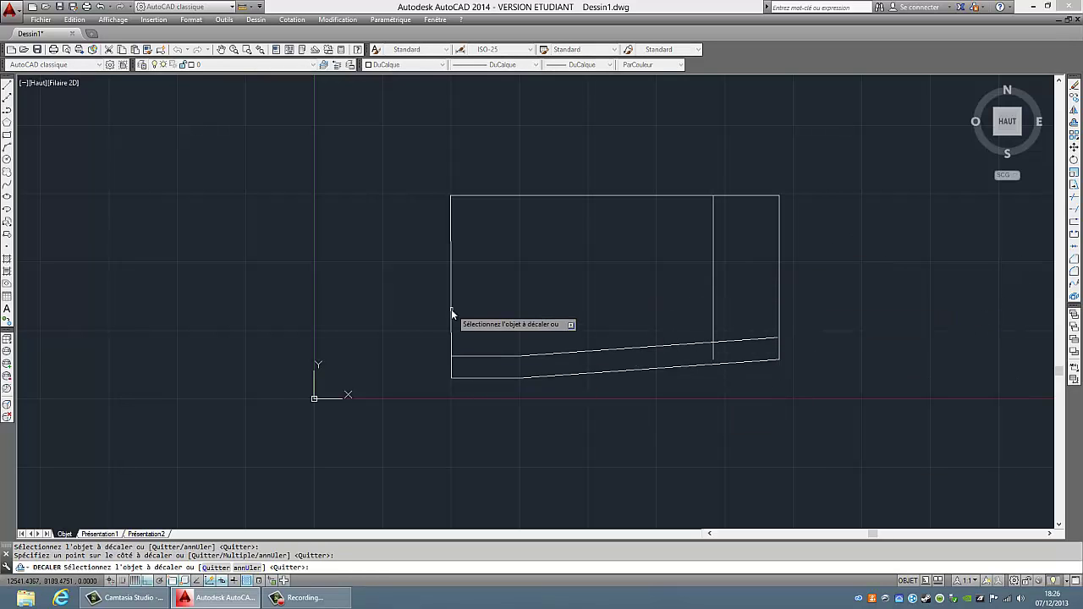
{"action": "left_click", "coordinate": [539, 197]}
{"action": "left_click", "coordinate": [550, 322]}
{"action": "key", "text": "Escape"}
- Trim the four overhanging inner line ends with AJ (Trim)
{"action": "type", "text": "aj"}
{"action": "key", "text": "Return"}
{"action": "key", "text": "Return"}
{"action": "left_click", "coordinate": [744, 216]}
{"action": "left_click", "coordinate": [713, 206]}
{"action": "left_click", "coordinate": [745, 340]}
{"action": "left_click", "coordinate": [713, 351]}
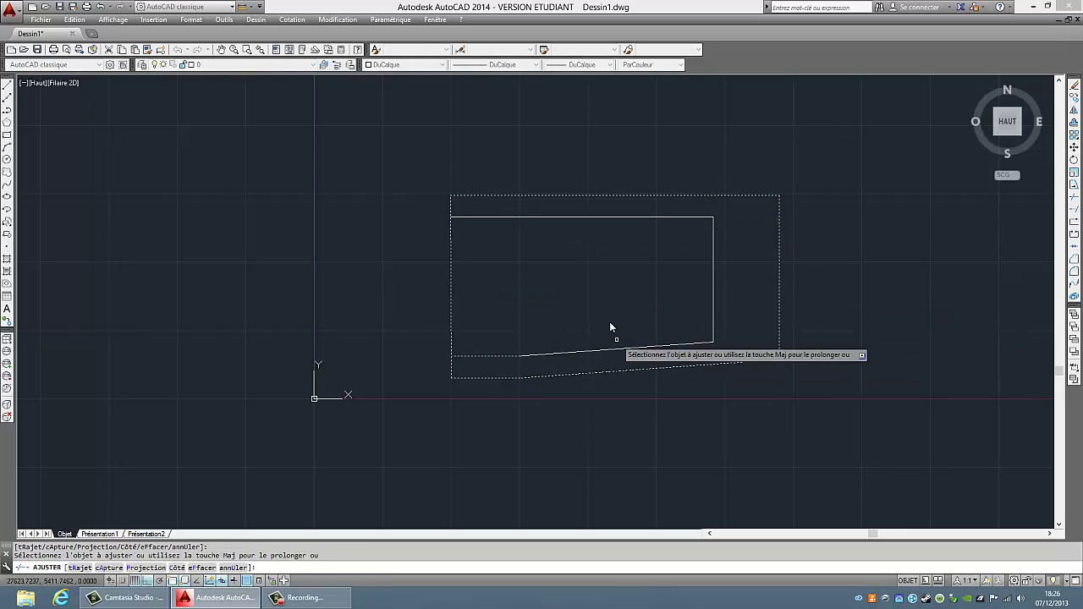
{"action": "key", "text": "Escape"}
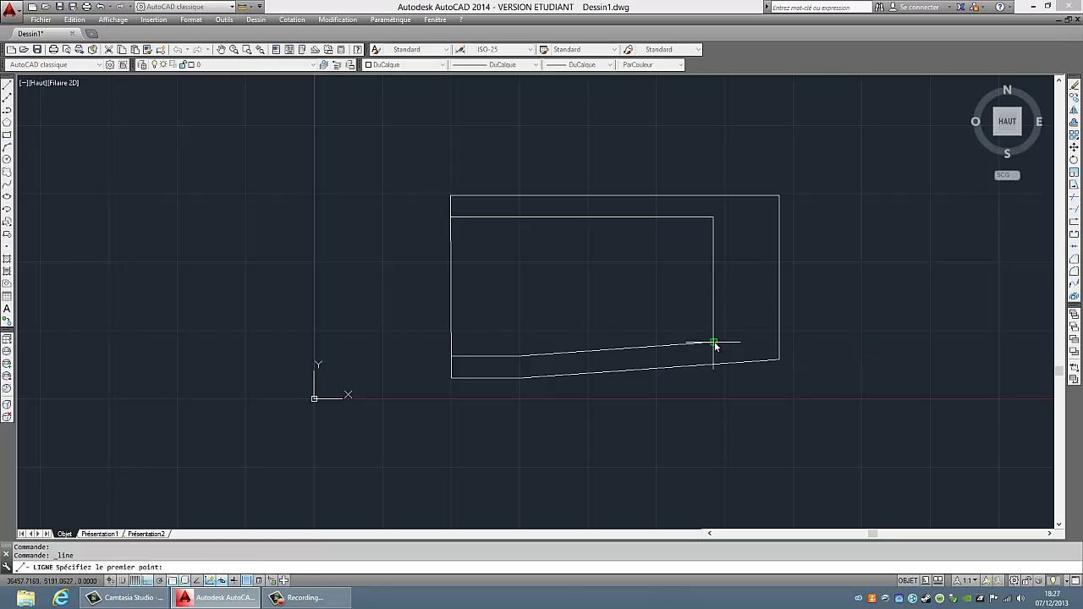
- Delete the short vertical line at the lower left of the inner outline
{"action": "key", "text": "Escape"}
{"action": "scroll", "coordinate": [544, 358], "scroll_direction": "up", "scroll_amount": 3}
{"action": "left_click", "coordinate": [546, 322]}
{"action": "left_click", "coordinate": [544, 339]}
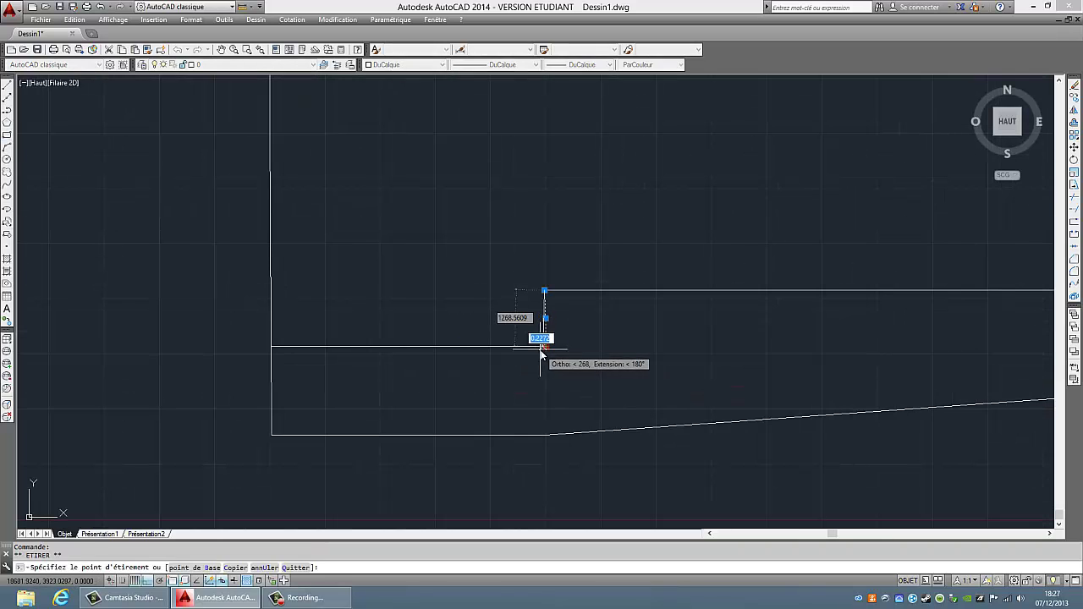
{"action": "key", "text": "Delete"}
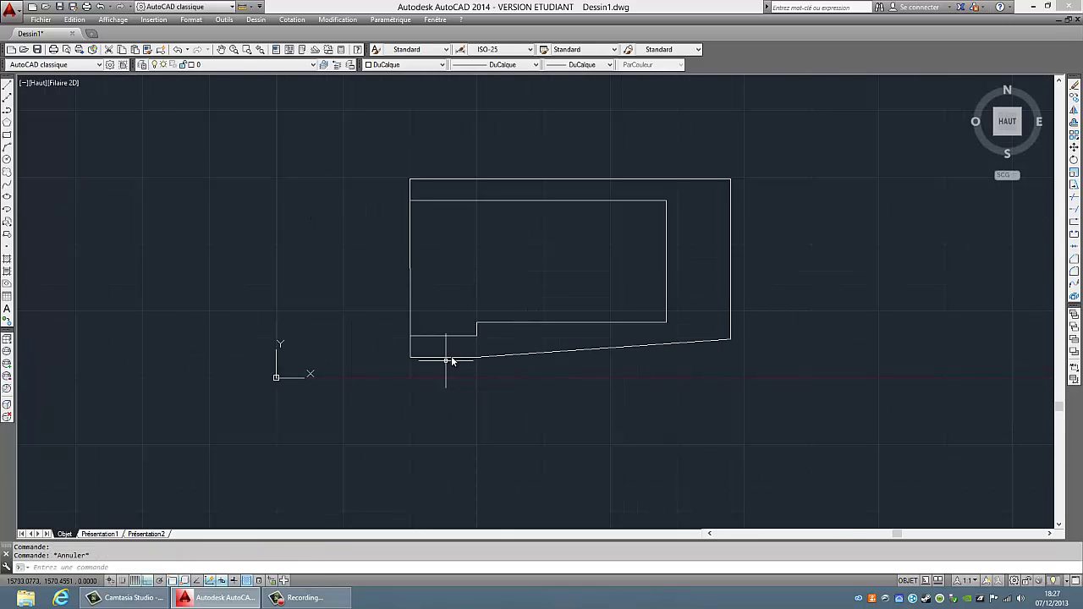
- Delete the three bottom segments and stretch the lower-left line further down
{"action": "right_click", "coordinate": [563, 332]}
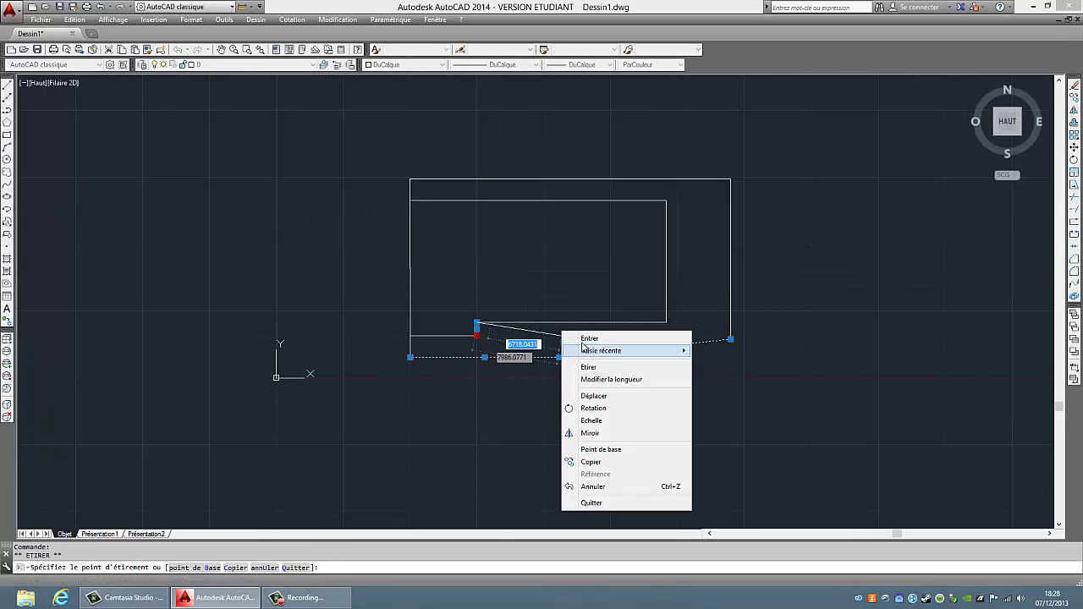
{"action": "left_click", "coordinate": [592, 505]}
{"action": "key", "text": "Delete"}
{"action": "left_click", "coordinate": [478, 336]}
{"action": "left_click", "coordinate": [477, 336]}
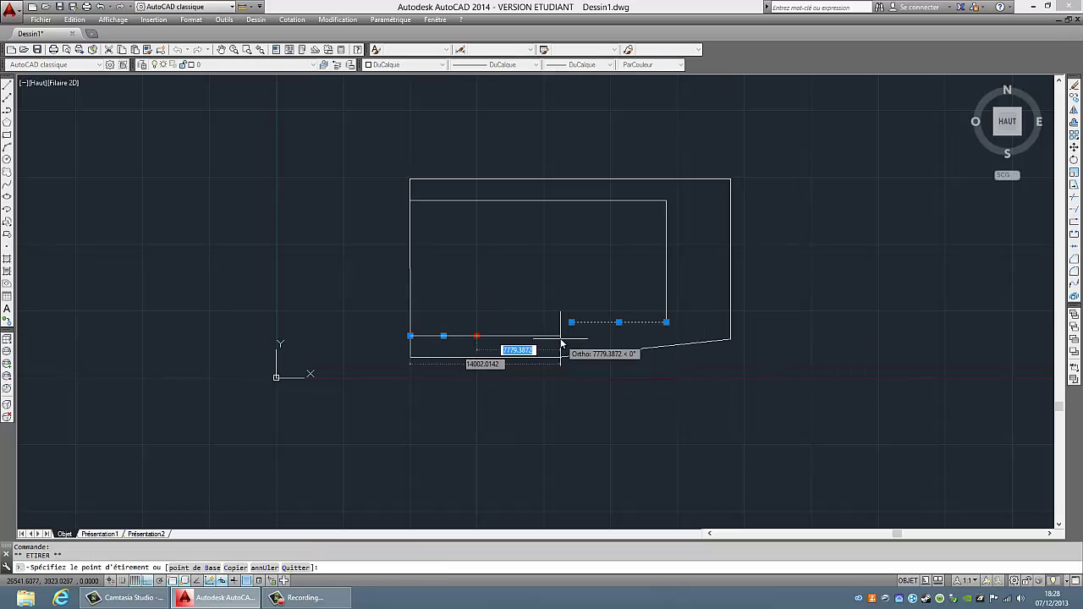
{"action": "scroll", "coordinate": [570, 283], "scroll_direction": "up", "scroll_amount": 3}
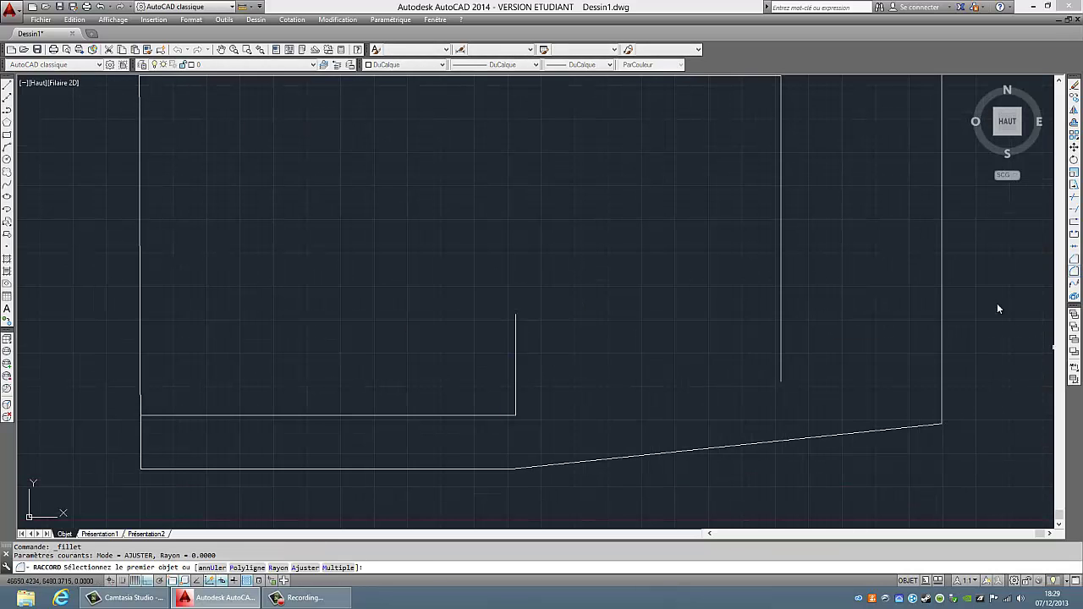
- Draw a horizontal step line from the lower-left step to the right side
{"action": "left_click", "coordinate": [516, 314]}
{"action": "left_click", "coordinate": [781, 314]}
{"action": "right_click", "coordinate": [660, 314]}
{"action": "left_click", "coordinate": [677, 320]}
{"action": "key", "text": "Escape"}
{"action": "scroll", "coordinate": [709, 356], "scroll_direction": "down", "scroll_amount": 3}
{"action": "scroll", "coordinate": [551, 310], "scroll_direction": "up", "scroll_amount": 3}
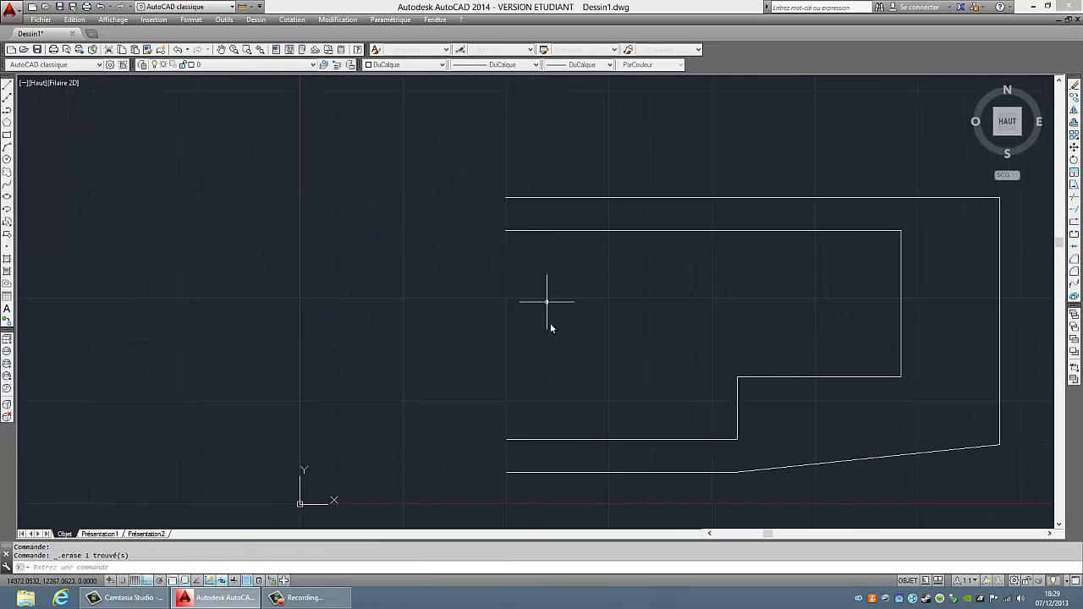
- Select the top, left and bottom footprint lines and trim them against the step line
{"action": "middle_click_drag", "start_coordinate": [551, 310], "coordinate": [573, 242]}
{"action": "left_click", "coordinate": [573, 242]}
{"action": "left_click", "coordinate": [1076, 124]}
{"action": "scroll", "coordinate": [525, 217], "scroll_direction": "up", "scroll_amount": 3}
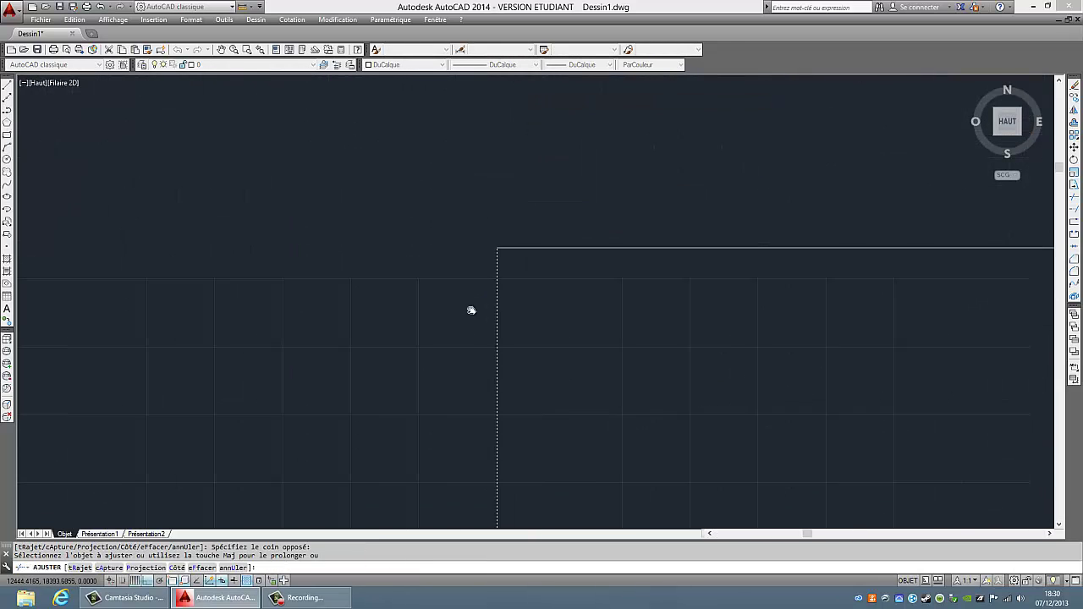
{"action": "scroll", "coordinate": [469, 308], "scroll_direction": "down", "scroll_amount": 4}
{"action": "key", "text": "Escape"}
- Offset the footprint outline to create the doubled wall line
{"action": "left_click", "coordinate": [1075, 123]}
{"action": "key", "text": "Return"}
{"action": "left_click", "coordinate": [688, 254]}
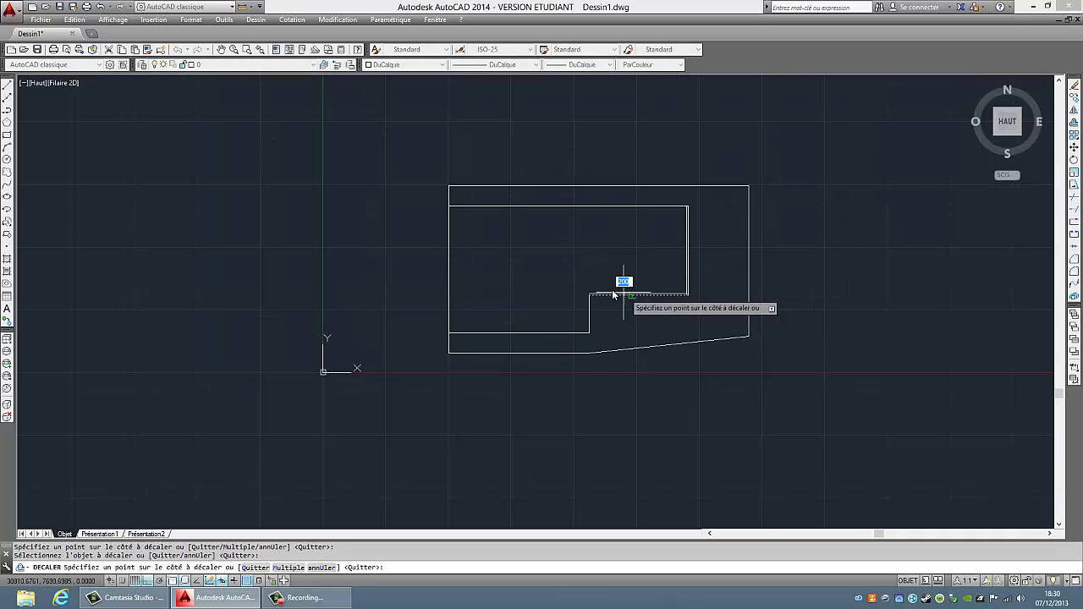
{"action": "left_click", "coordinate": [612, 290]}
{"action": "key", "text": "Escape"}
{"action": "left_click", "coordinate": [817, 431]}
{"action": "left_click", "coordinate": [362, 163]}
- Finish trimming the doubled wall corners
{"action": "scroll", "coordinate": [369, 463], "scroll_direction": "up", "scroll_amount": 2}
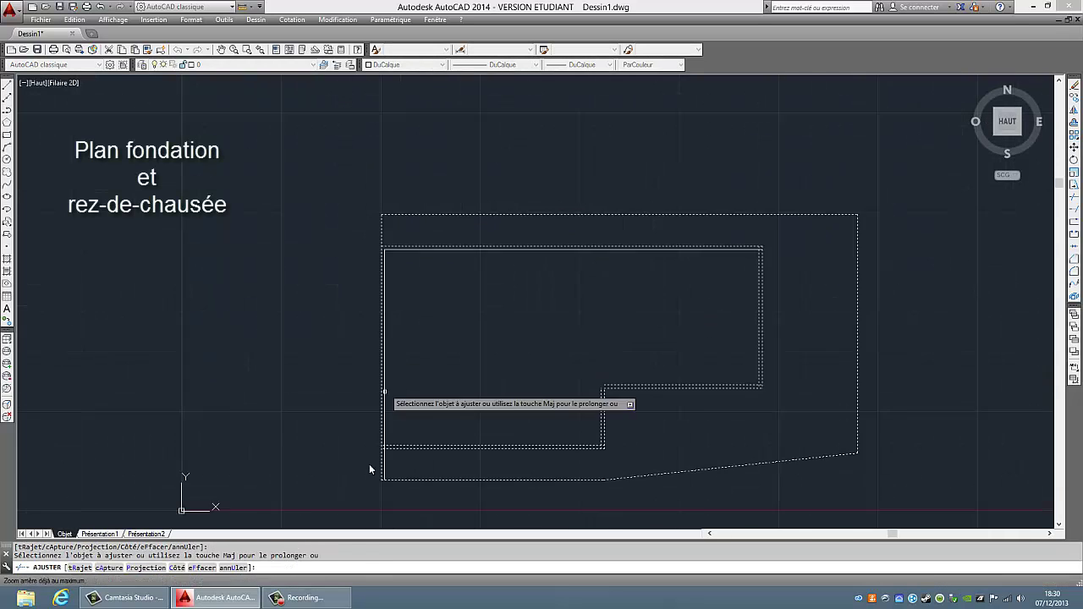
{"action": "scroll", "coordinate": [508, 305], "scroll_direction": "up", "scroll_amount": 2}
{"action": "scroll", "coordinate": [692, 161], "scroll_direction": "up", "scroll_amount": 2}
{"action": "scroll", "coordinate": [846, 177], "scroll_direction": "down", "scroll_amount": 4}
{"action": "scroll", "coordinate": [768, 280], "scroll_direction": "up", "scroll_amount": 1}
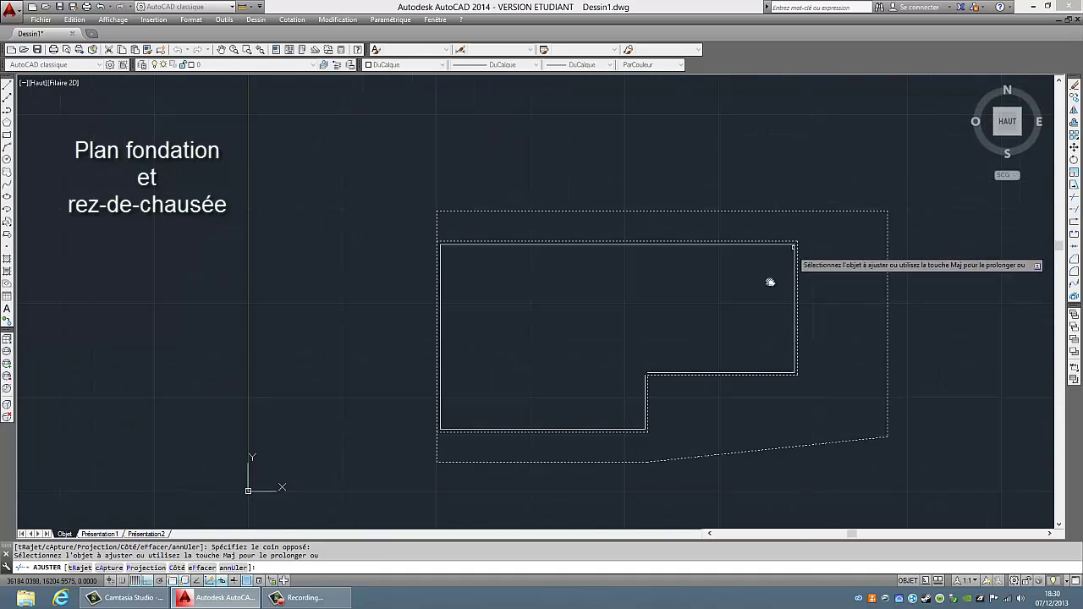
{"action": "scroll", "coordinate": [686, 321], "scroll_direction": "up", "scroll_amount": 3}
{"action": "key", "text": "Escape"}
{"action": "left_click", "coordinate": [672, 312]}
{"action": "scroll", "coordinate": [555, 319], "scroll_direction": "down", "scroll_amount": 4}
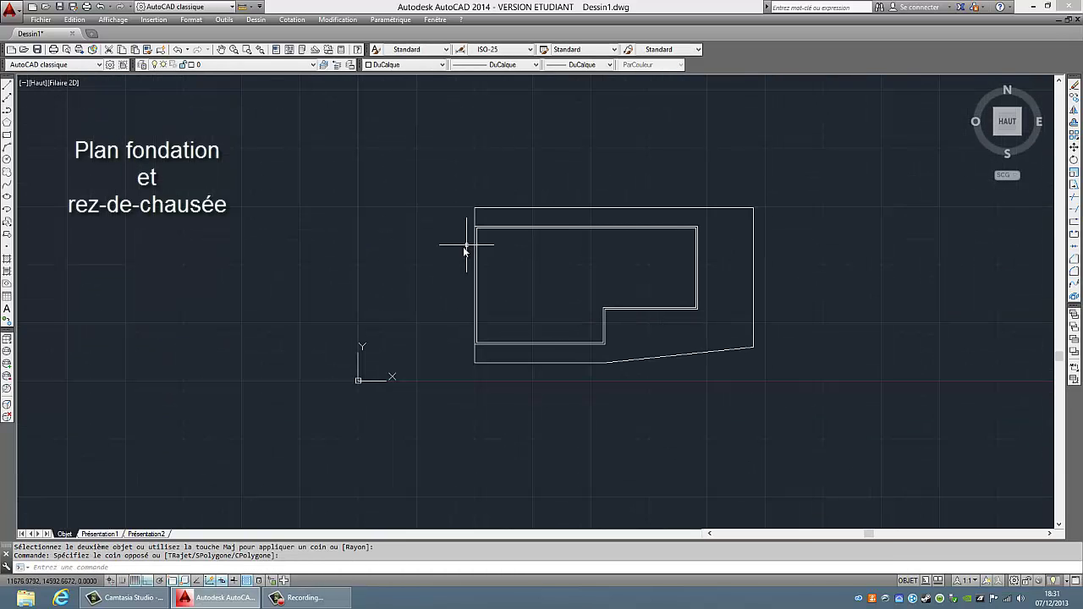
- Offset a wall line 1500 inward inside the outline
{"action": "left_click", "coordinate": [7, 88]}
{"action": "scroll", "coordinate": [489, 339], "scroll_direction": "up", "scroll_amount": 4}
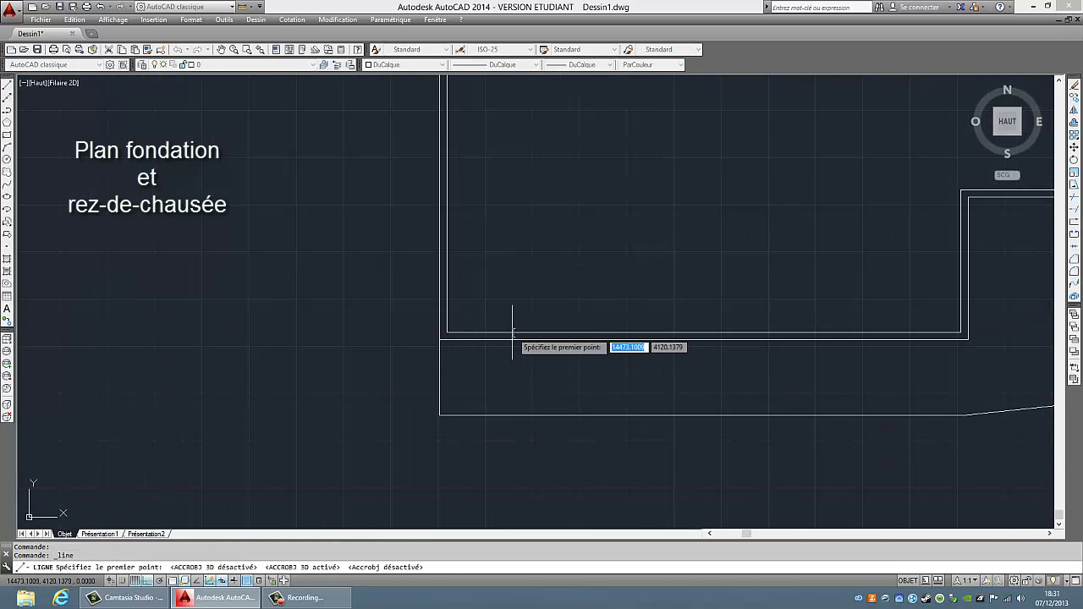
{"action": "left_click", "coordinate": [1075, 121]}
{"action": "scroll", "coordinate": [627, 364], "scroll_direction": "down", "scroll_amount": 4}
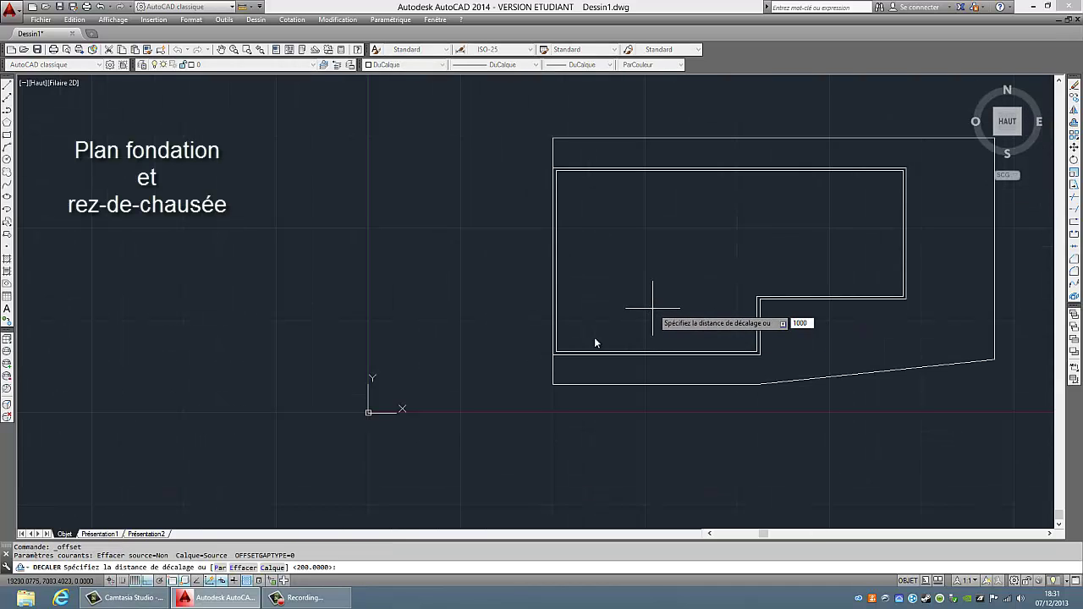
{"action": "scroll", "coordinate": [595, 342], "scroll_direction": "up", "scroll_amount": 4}
{"action": "scroll", "coordinate": [592, 381], "scroll_direction": "down", "scroll_amount": 4}
{"action": "right_click", "coordinate": [670, 341]}
{"action": "type", "text": "1500"}
{"action": "key", "text": "Return"}
{"action": "left_click", "coordinate": [595, 376]}
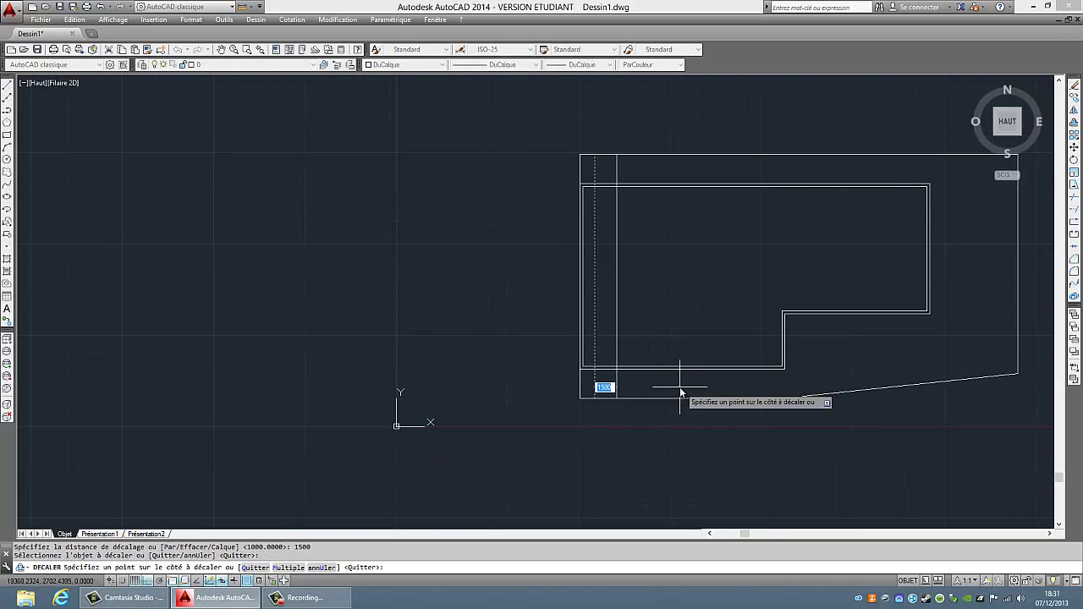
{"action": "left_click", "coordinate": [681, 391]}
- Delete an unwanted line and move the two selected step lines into position
{"action": "right_click", "coordinate": [650, 348]}
{"action": "left_click", "coordinate": [668, 358]}
{"action": "left_click", "coordinate": [649, 386]}
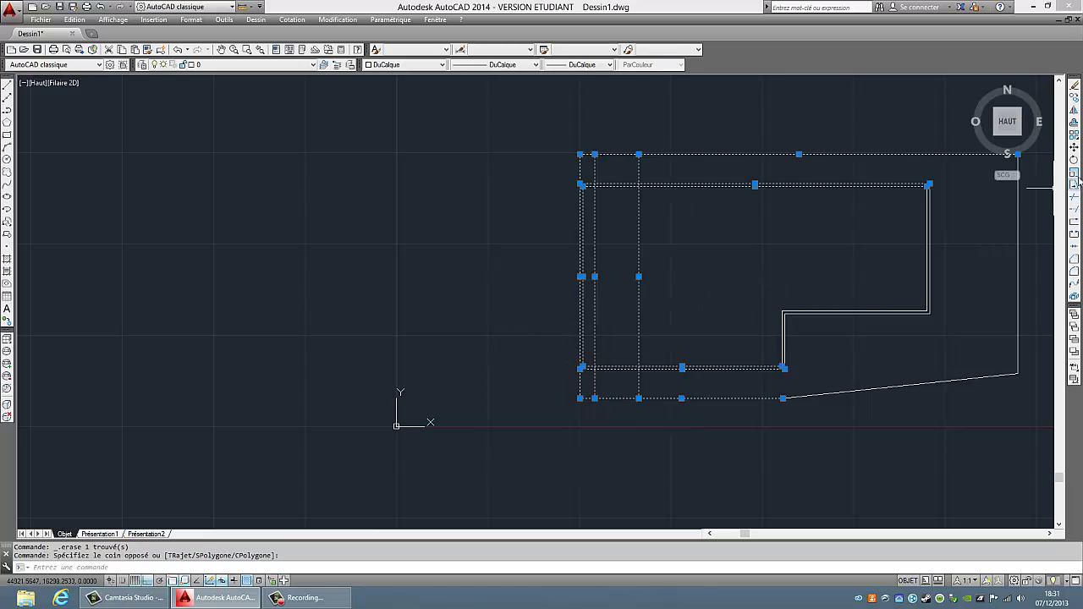
{"action": "right_click", "coordinate": [633, 375]}
{"action": "left_click", "coordinate": [668, 394]}
{"action": "left_click", "coordinate": [815, 315]}
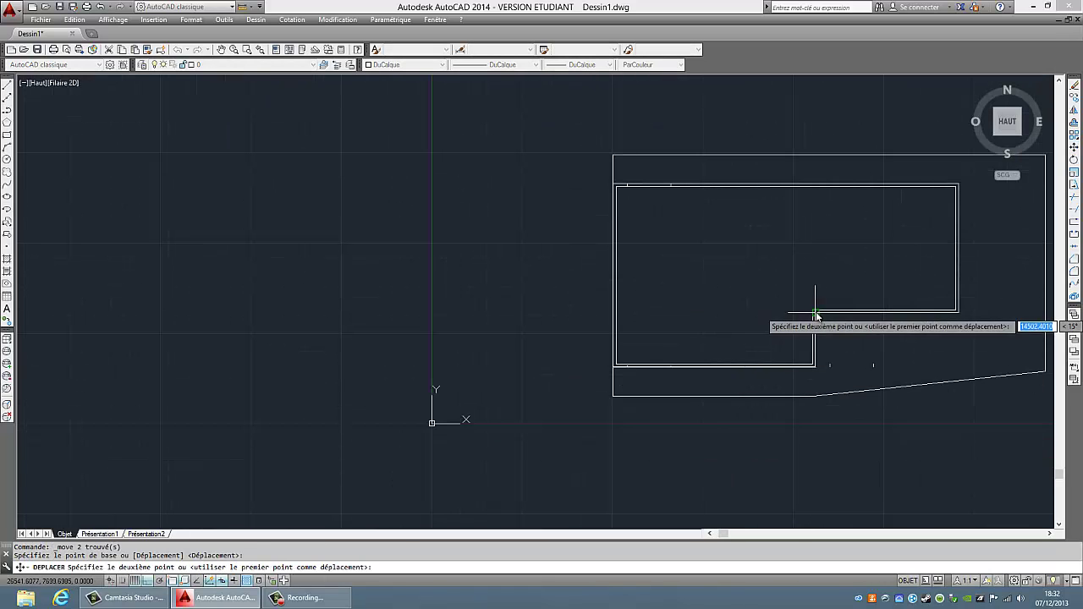
{"action": "left_click", "coordinate": [817, 315]}
- Mirror the step lines, keeping the originals
{"action": "scroll", "coordinate": [727, 344], "scroll_direction": "up", "scroll_amount": 2}
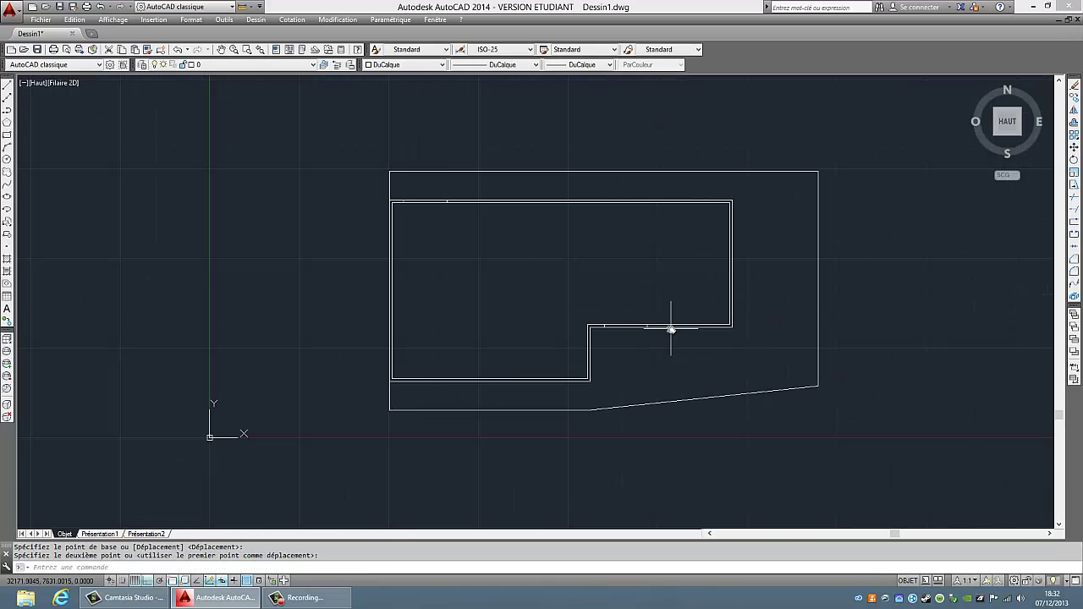
{"action": "scroll", "coordinate": [671, 330], "scroll_direction": "up", "scroll_amount": 2}
{"action": "scroll", "coordinate": [636, 327], "scroll_direction": "down", "scroll_amount": 2}
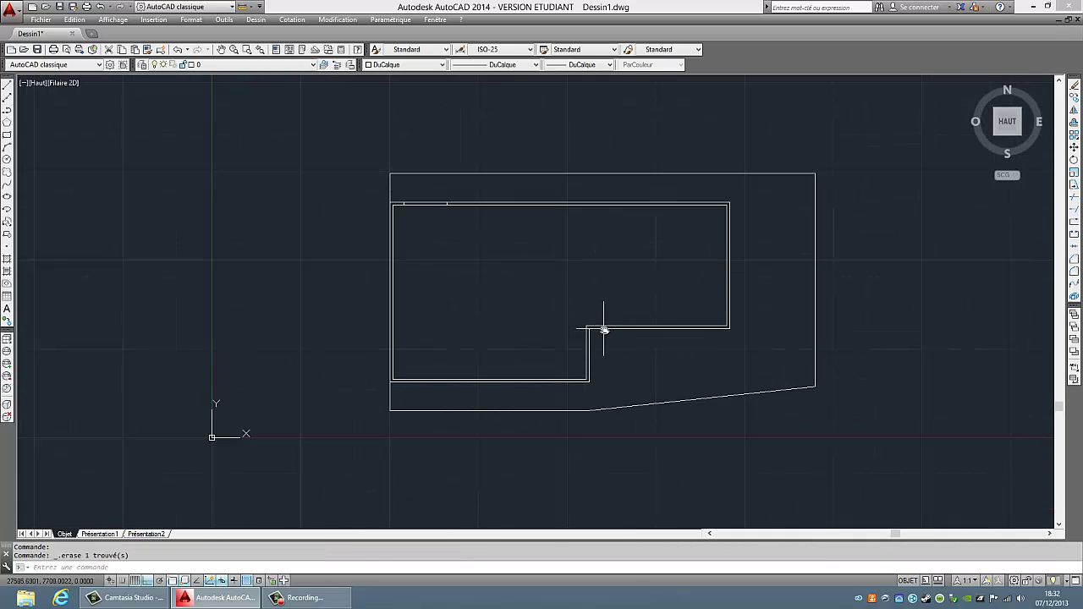
{"action": "left_click", "coordinate": [729, 271]}
{"action": "key", "text": "Return"}
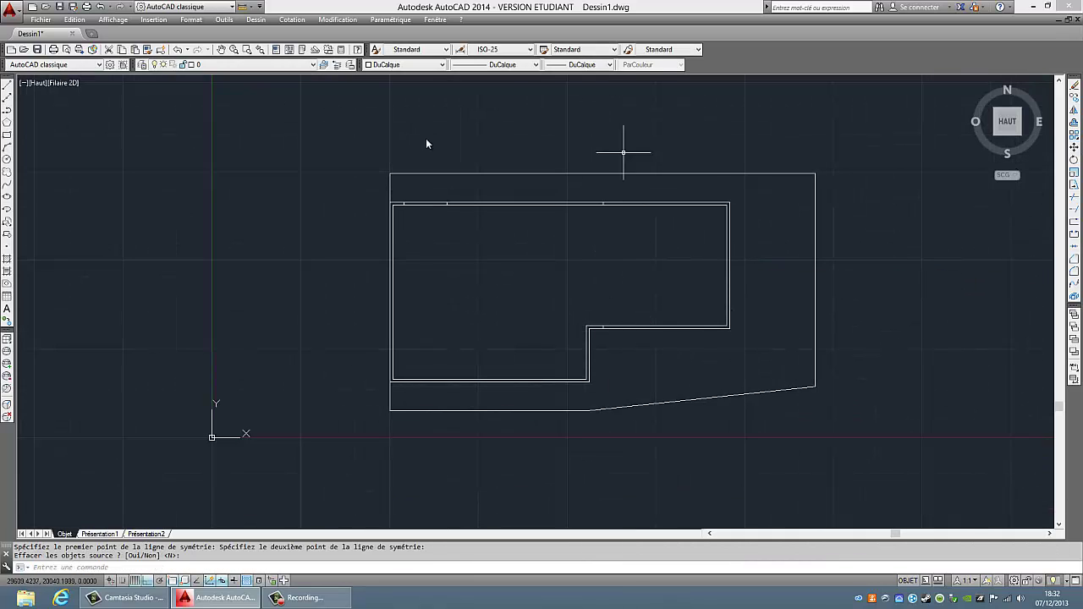
{"action": "scroll", "coordinate": [617, 309], "scroll_direction": "up", "scroll_amount": 3}
{"action": "scroll", "coordinate": [708, 294], "scroll_direction": "down", "scroll_amount": 2}
{"action": "type", "text": "5"}
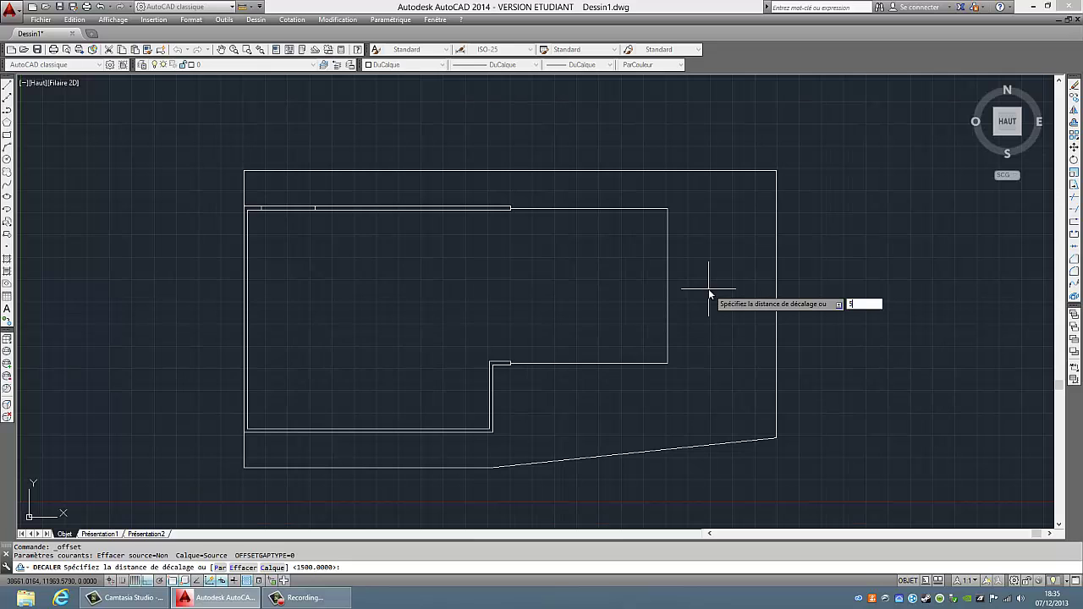
- Finish the 1500 offset copy of the wall line
{"action": "key", "text": "Return"}
{"action": "scroll", "coordinate": [528, 204], "scroll_direction": "up", "scroll_amount": 6}
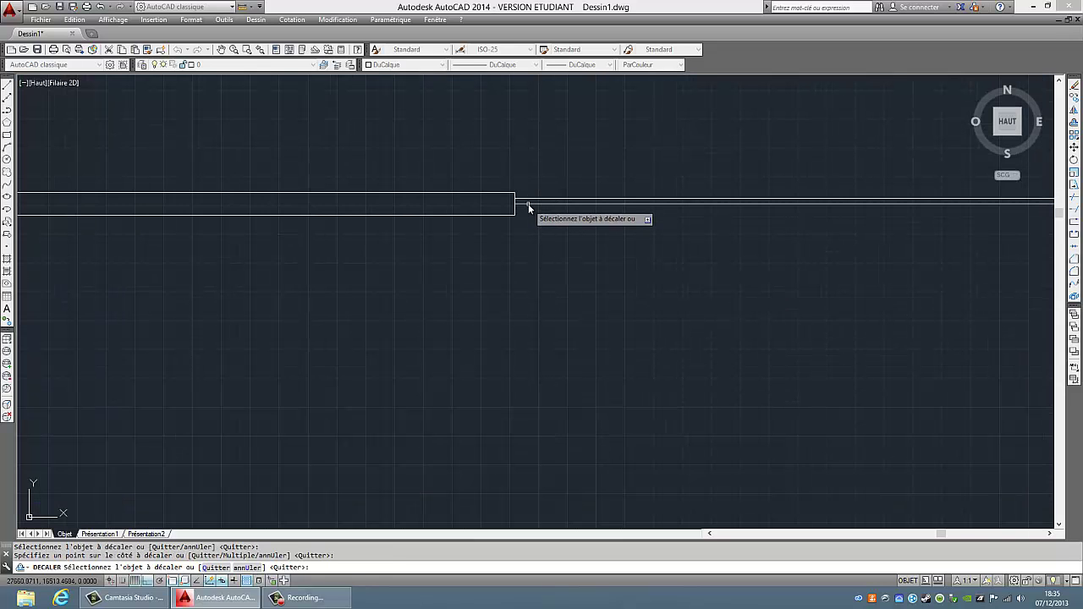
{"action": "key", "text": "Return"}
- Fillet (raccord) the horizontal and vertical wall lines into a clean corner
{"action": "key", "text": "Return"}
{"action": "key", "text": "Return"}
{"action": "scroll", "coordinate": [936, 219], "scroll_direction": "up", "scroll_amount": 3}
{"action": "scroll", "coordinate": [936, 219], "scroll_direction": "down", "scroll_amount": 3}
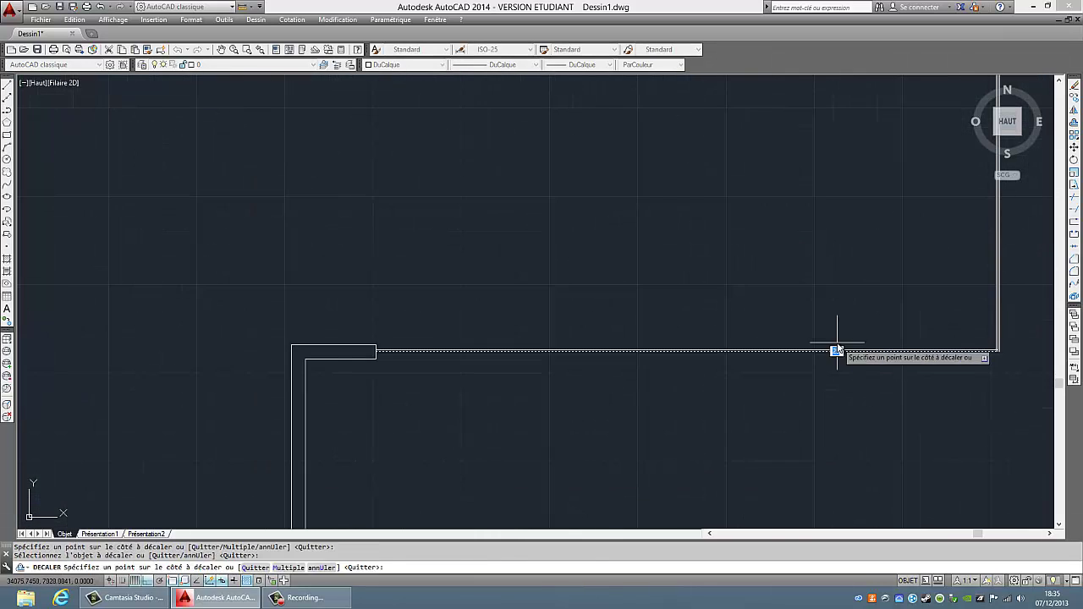
{"action": "scroll", "coordinate": [466, 235], "scroll_direction": "up", "scroll_amount": 3}
{"action": "type", "text": "raccord"}
- Trim the wall line ends with AJ, framing the cutting edges in view
{"action": "key", "text": "Return"}
{"action": "left_click", "coordinate": [689, 234]}
{"action": "left_click", "coordinate": [716, 240]}
{"action": "scroll", "coordinate": [716, 240], "scroll_direction": "down", "scroll_amount": 3}
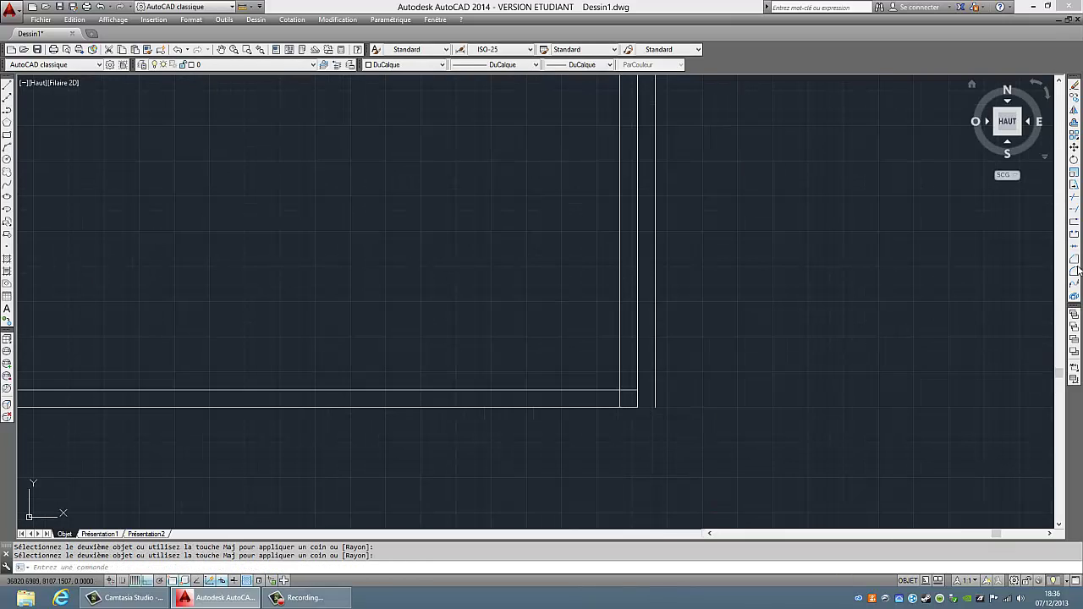
{"action": "type", "text": "aj"}
{"action": "key", "text": "Return"}
{"action": "scroll", "coordinate": [684, 392], "scroll_direction": "down", "scroll_amount": 3}
{"action": "scroll", "coordinate": [457, 281], "scroll_direction": "up", "scroll_amount": 5}
{"action": "mouse_move", "coordinate": [457, 281]}
{"action": "middle_mouse_down"}
{"action": "mouse_move", "coordinate": [689, 383]}
{"action": "mouse_move", "coordinate": [656, 398]}
{"action": "middle_mouse_up"}
{"action": "scroll", "coordinate": [392, 361], "scroll_direction": "down", "scroll_amount": 3}
{"action": "mouse_move", "coordinate": [392, 361]}
{"action": "middle_mouse_down"}
{"action": "mouse_move", "coordinate": [868, 204]}
{"action": "mouse_move", "coordinate": [820, 212]}
{"action": "middle_mouse_up"}
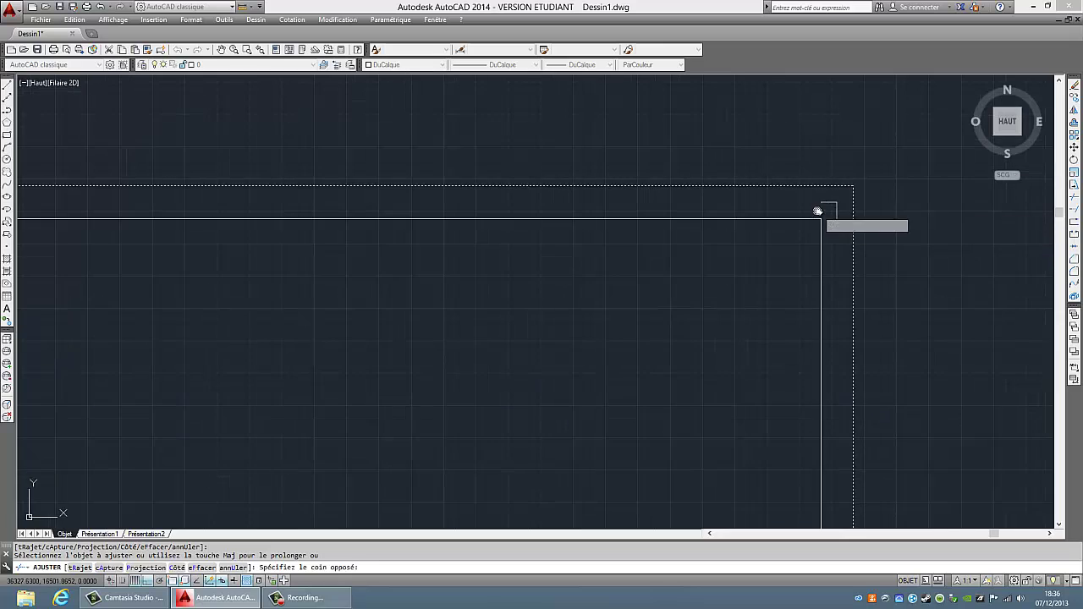
{"action": "scroll", "coordinate": [822, 229], "scroll_direction": "down", "scroll_amount": 2}
{"action": "right_click", "coordinate": [525, 224]}
{"action": "left_click", "coordinate": [542, 234]}
- Offset the wall line by 25 with DEC
{"action": "type", "text": "dec"}
{"action": "key", "text": "Return"}
{"action": "key", "text": "Return"}
{"action": "left_click", "coordinate": [513, 245]}
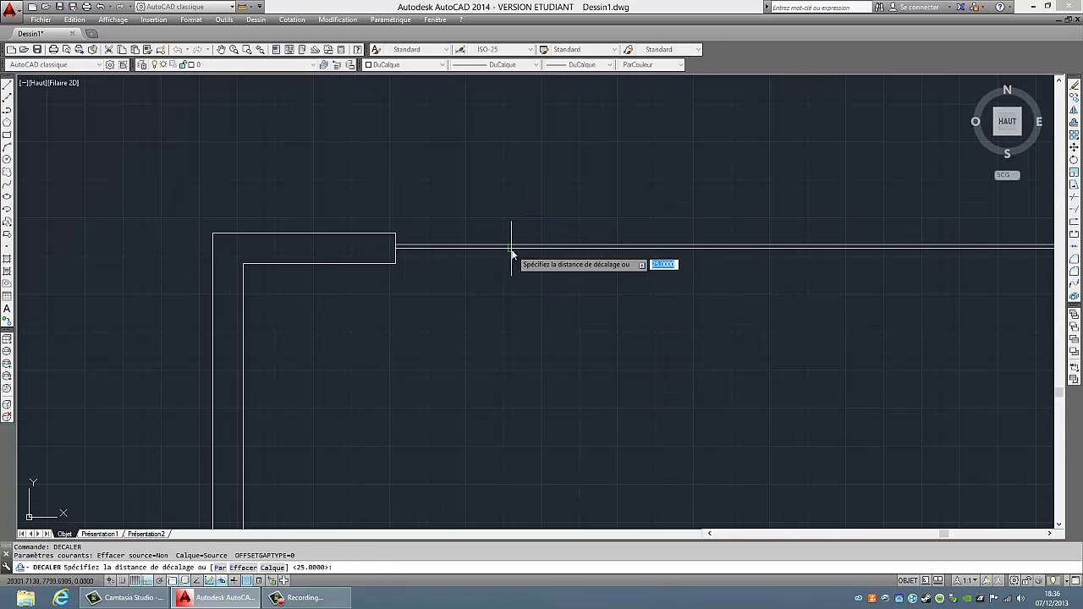
{"action": "left_click", "coordinate": [639, 317]}
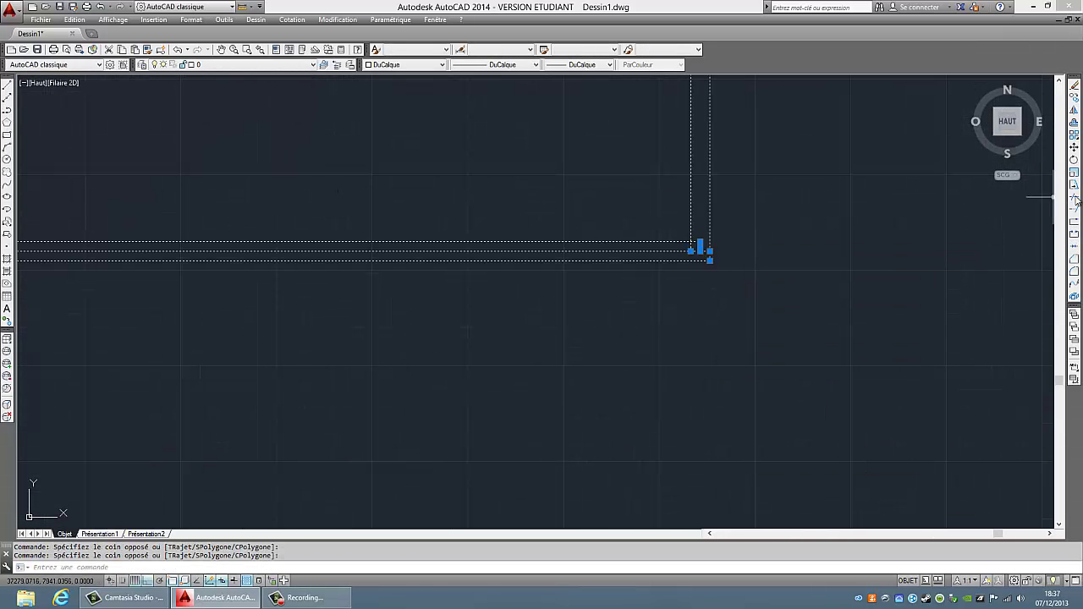
{"action": "right_click", "coordinate": [699, 246]}
{"action": "left_click", "coordinate": [720, 259]}
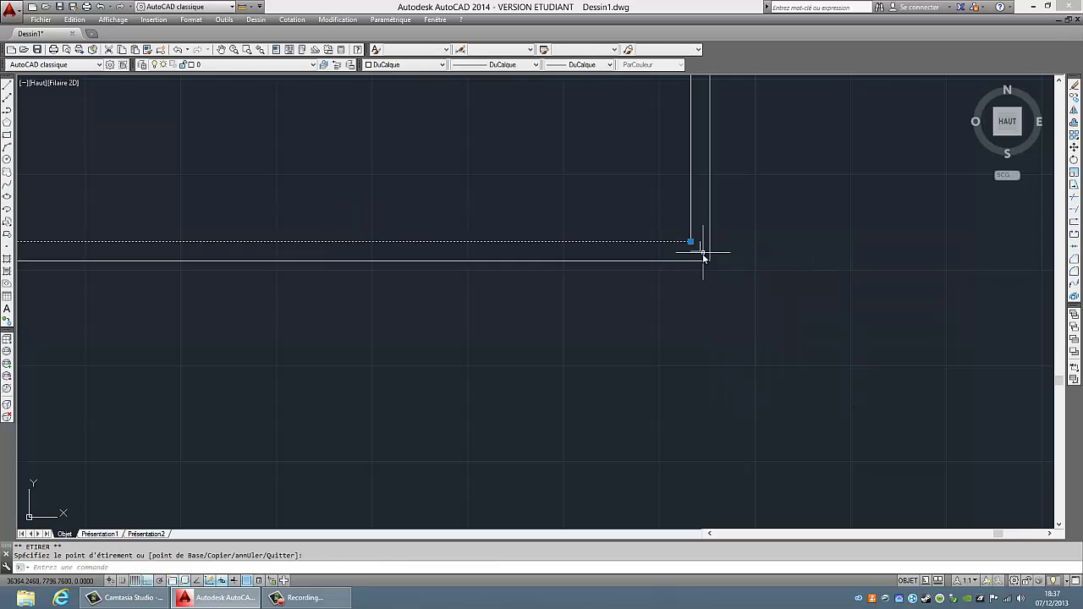
- Delete the two stray wall lines, undoing a mistaken erase
{"action": "key", "text": "Escape"}
{"action": "key", "text": "Delete"}
{"action": "key", "text": "ctrl+z"}
{"action": "key", "text": "Delete"}
{"action": "scroll", "coordinate": [681, 211], "scroll_direction": "down", "scroll_amount": 5}
{"action": "scroll", "coordinate": [640, 242], "scroll_direction": "down", "scroll_amount": 2}
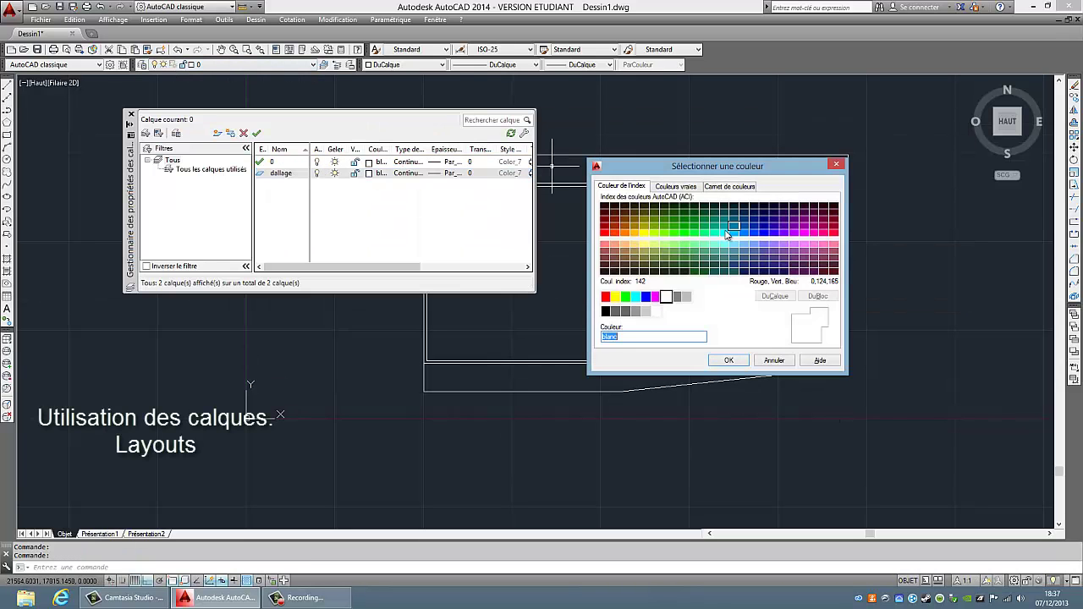
- Make dallage red, add a fenêtres layer and a green mur layer
{"action": "double_click", "coordinate": [604, 231]}
{"action": "type", "text": "fenêtres"}
{"action": "left_click", "coordinate": [370, 183]}
{"action": "double_click", "coordinate": [762, 232]}
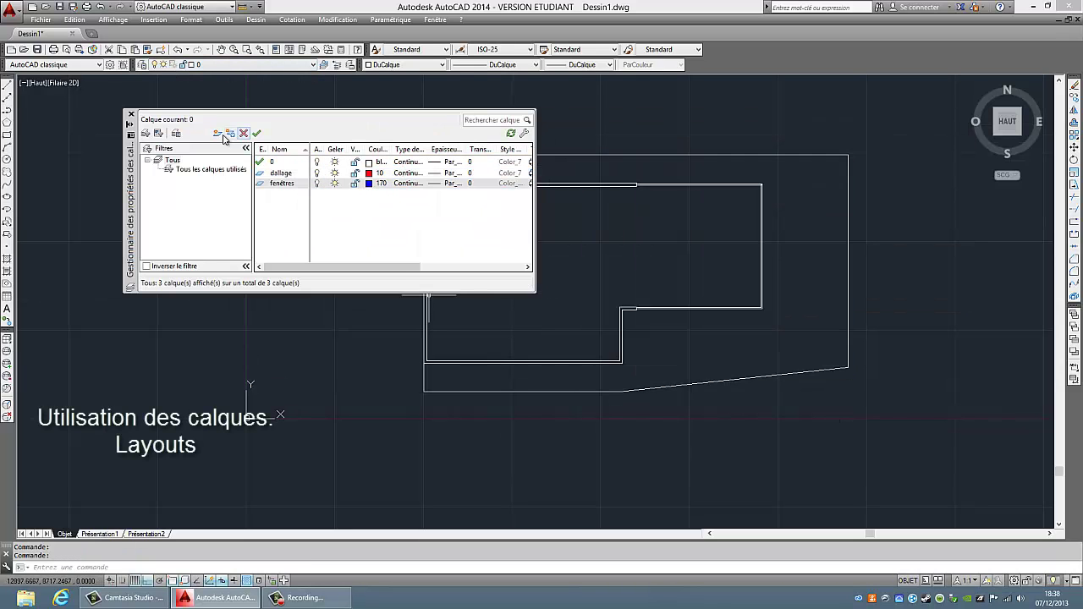
{"action": "left_click", "coordinate": [217, 133]}
{"action": "type", "text": "mur"}
{"action": "left_click", "coordinate": [369, 194]}
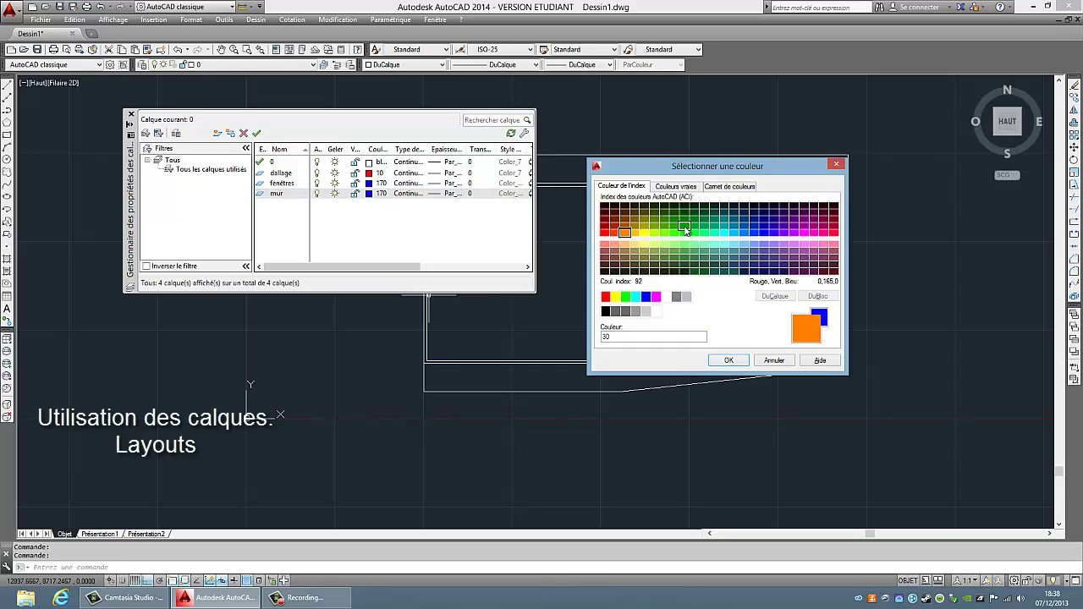
{"action": "double_click", "coordinate": [686, 231]}
{"action": "left_click", "coordinate": [130, 114]}
- Put the upper-right lines on fenêtres, and the diagonal line and outer outline on dallage
{"action": "scroll", "coordinate": [766, 341], "scroll_direction": "up", "scroll_amount": 2}
{"action": "scroll", "coordinate": [766, 342], "scroll_direction": "down", "scroll_amount": 3}
{"action": "left_click_drag", "start_coordinate": [829, 330], "coordinate": [720, 169]}
{"action": "left_click", "coordinate": [216, 64]}
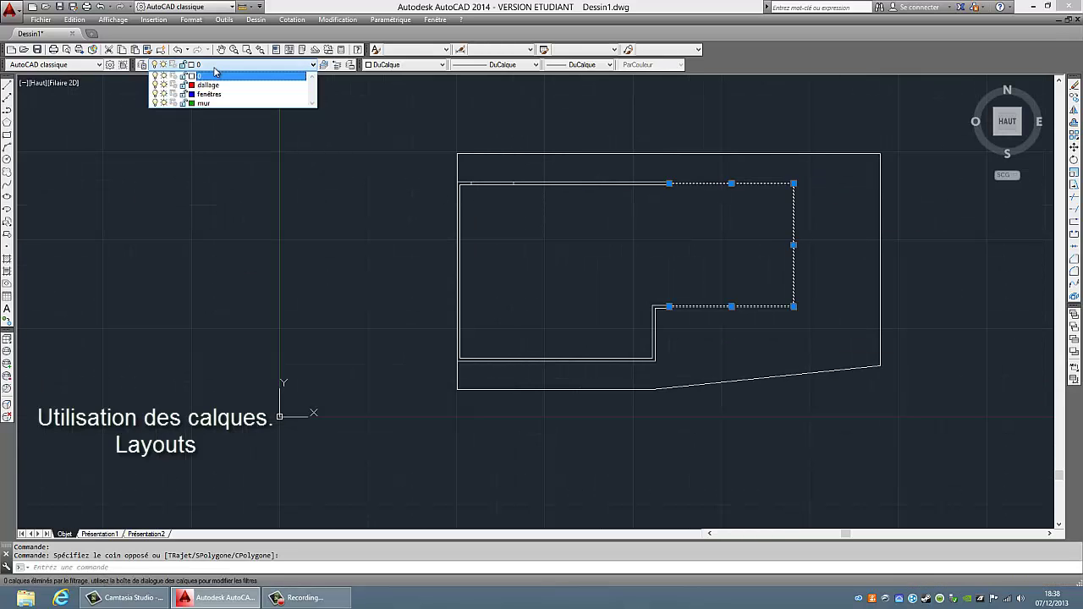
{"action": "left_click", "coordinate": [209, 94]}
{"action": "left_click", "coordinate": [764, 377]}
{"action": "left_click", "coordinate": [216, 64]}
{"action": "left_click", "coordinate": [208, 85]}
{"action": "key", "text": "Escape"}
{"action": "left_click", "coordinate": [619, 385]}
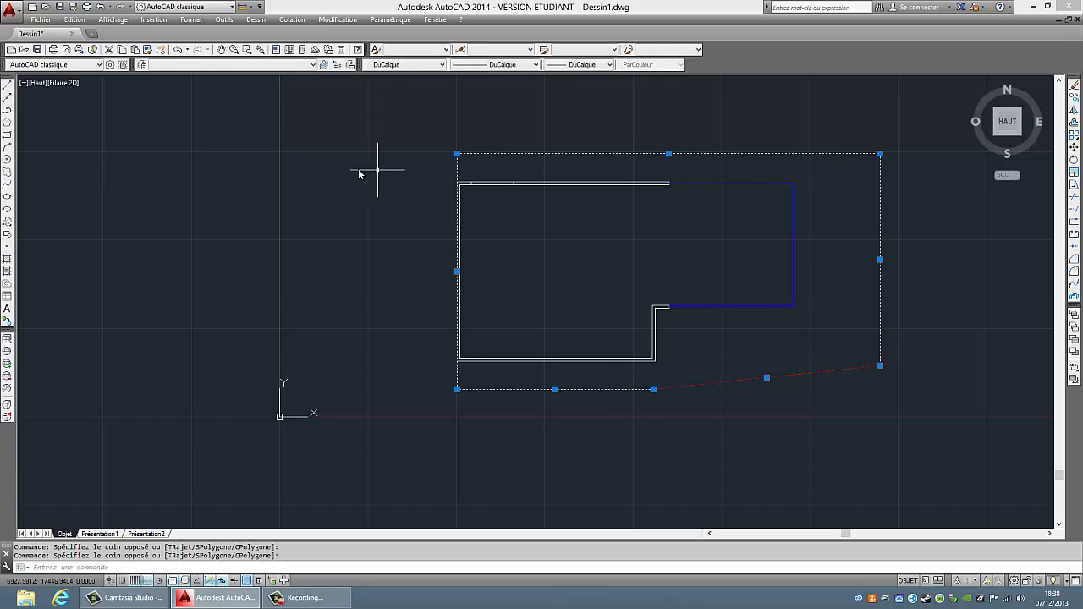
{"action": "left_click", "coordinate": [216, 65]}
{"action": "left_click", "coordinate": [209, 85]}
- Move the left wall lines onto the mur layer
{"action": "key", "text": "Escape"}
{"action": "left_click", "coordinate": [626, 339]}
{"action": "scroll", "coordinate": [441, 341], "scroll_direction": "up", "scroll_amount": 3}
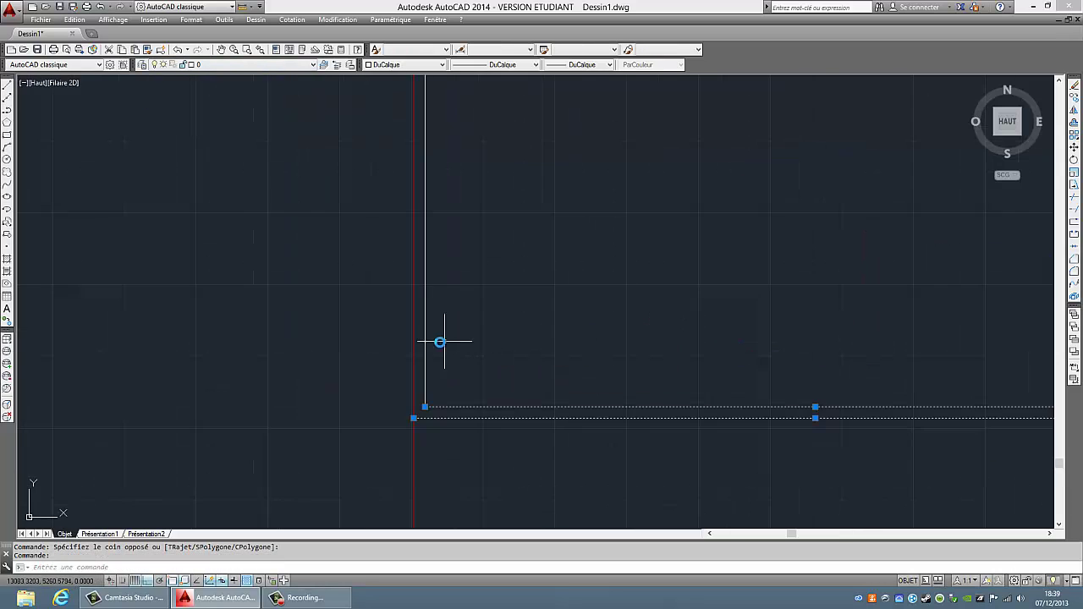
{"action": "scroll", "coordinate": [534, 189], "scroll_direction": "down", "scroll_amount": 3}
{"action": "left_click", "coordinate": [216, 64]}
{"action": "left_click", "coordinate": [233, 102]}
- Make fenêtres the current layer; start a line in the plan, then cancel it
{"action": "left_click", "coordinate": [216, 64]}
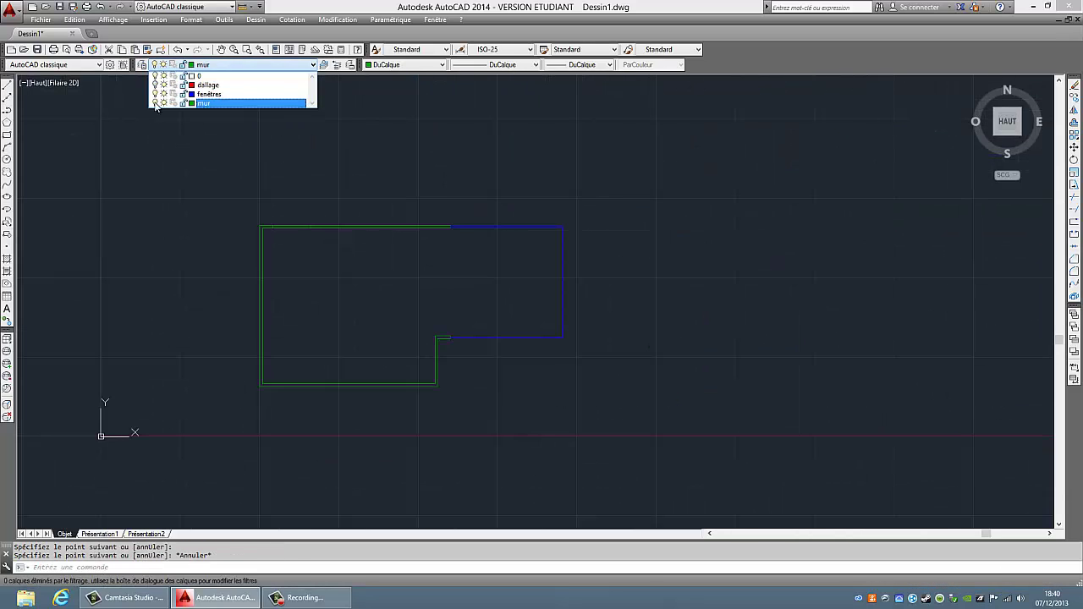
{"action": "left_click", "coordinate": [209, 93]}
{"action": "scroll", "coordinate": [515, 235], "scroll_direction": "up", "scroll_amount": 5}
{"action": "key", "text": "l"}
{"action": "key", "text": "Return"}
{"action": "left_click", "coordinate": [515, 235]}
{"action": "scroll", "coordinate": [457, 262], "scroll_direction": "up", "scroll_amount": 3}
{"action": "scroll", "coordinate": [431, 284], "scroll_direction": "down", "scroll_amount": 5}
{"action": "key", "text": "Escape"}
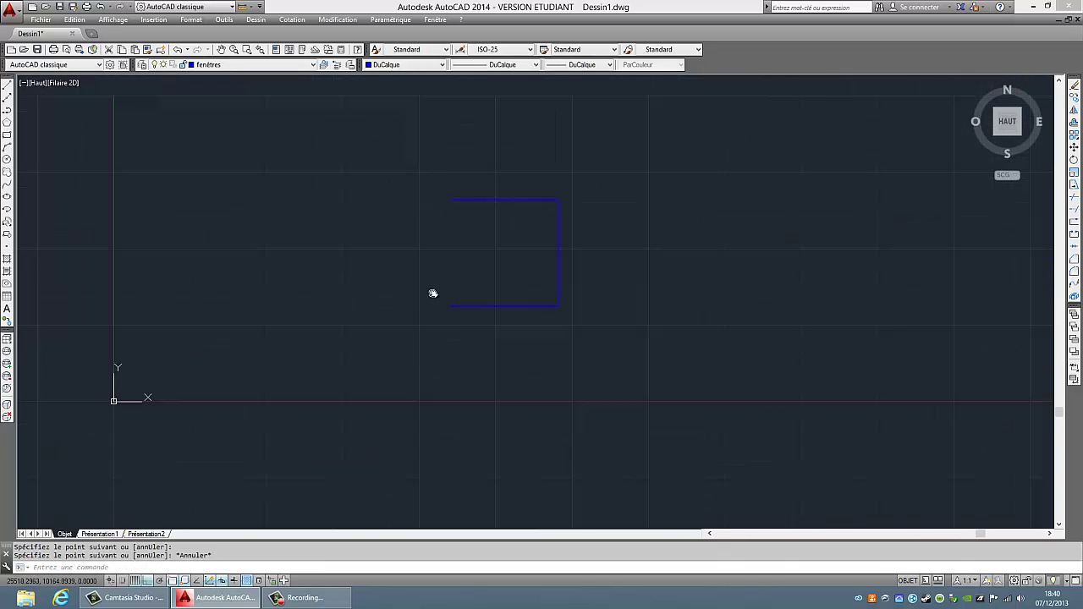
{"action": "scroll", "coordinate": [474, 356], "scroll_direction": "up", "scroll_amount": 4}
{"action": "scroll", "coordinate": [409, 386], "scroll_direction": "down", "scroll_amount": 2}
- Copy the two selected walls to a new position below
{"action": "left_click", "coordinate": [1074, 99]}
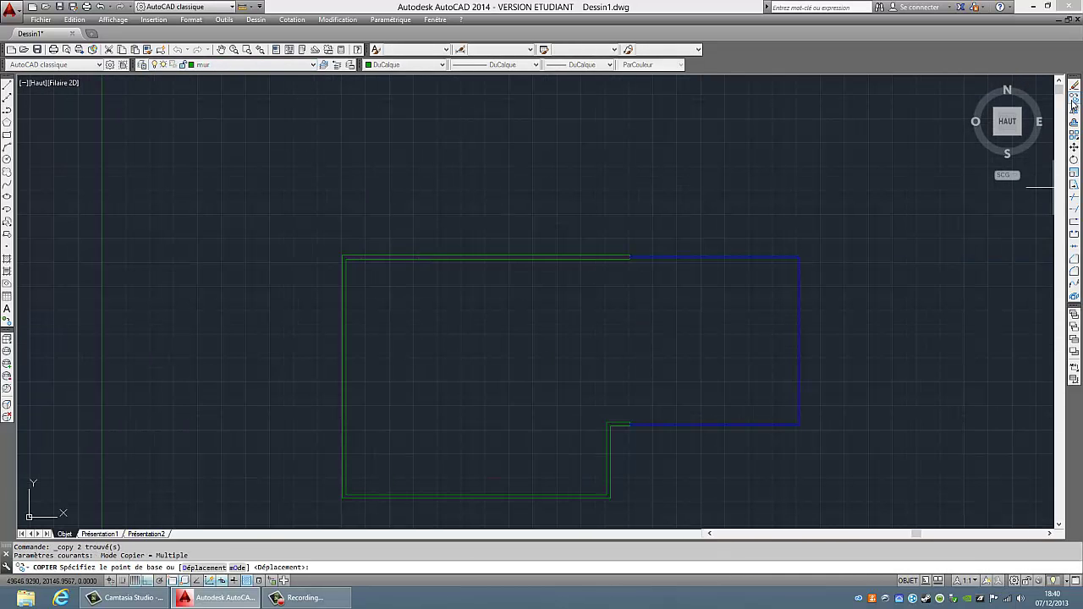
{"action": "left_click", "coordinate": [499, 452]}
{"action": "key", "text": "Escape"}
{"action": "middle_click_drag", "start_coordinate": [491, 460], "coordinate": [509, 331]}
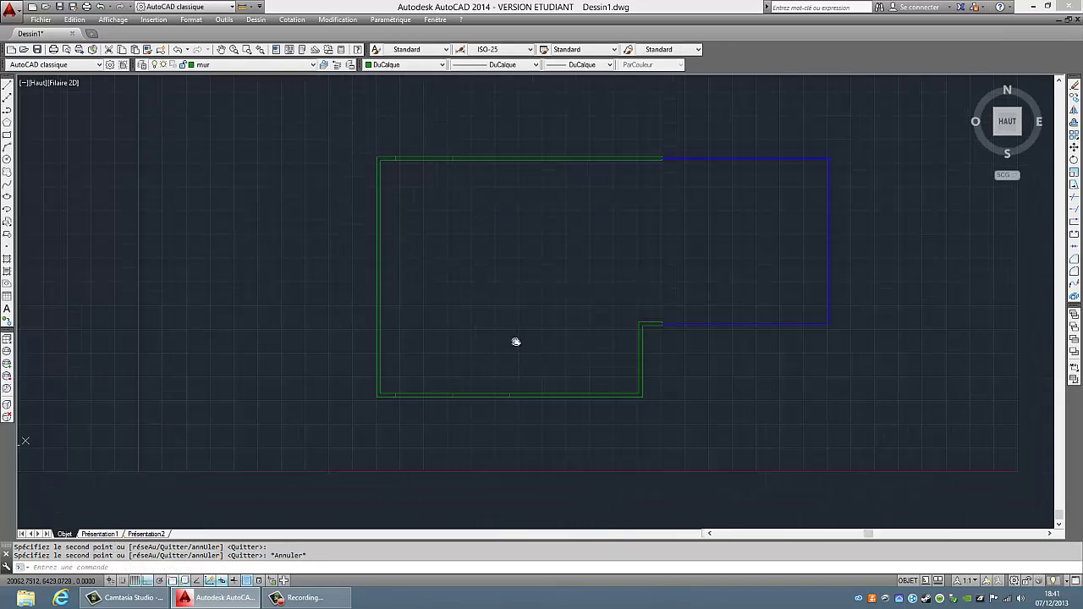
- Offset a wall line by 5000
{"action": "left_click", "coordinate": [1074, 123]}
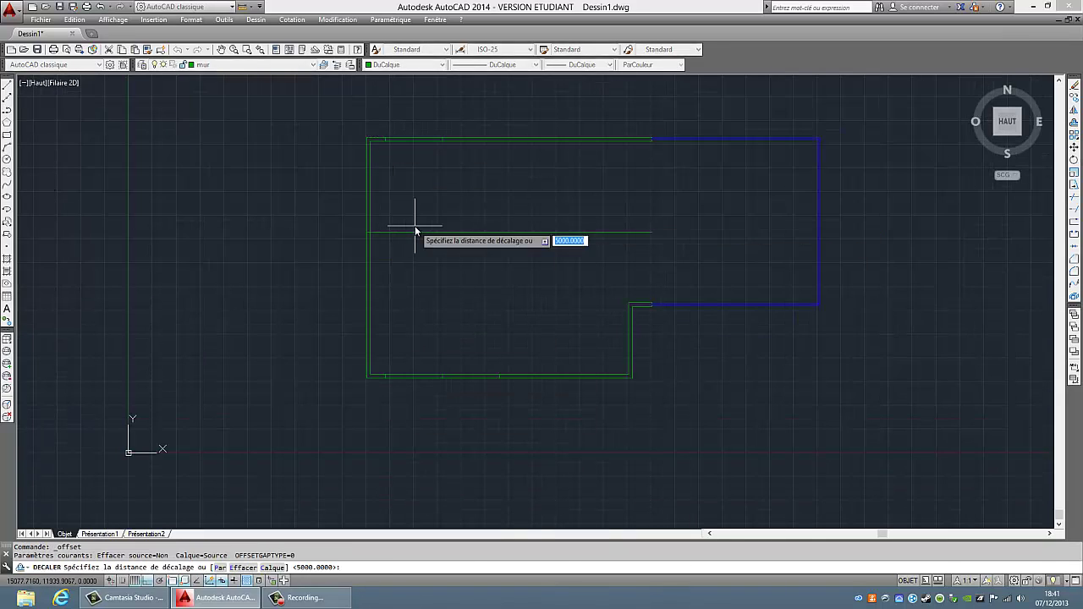
{"action": "key", "text": "Return"}
{"action": "scroll", "coordinate": [365, 242], "scroll_direction": "up", "scroll_amount": 3}
{"action": "scroll", "coordinate": [380, 322], "scroll_direction": "down", "scroll_amount": 3}
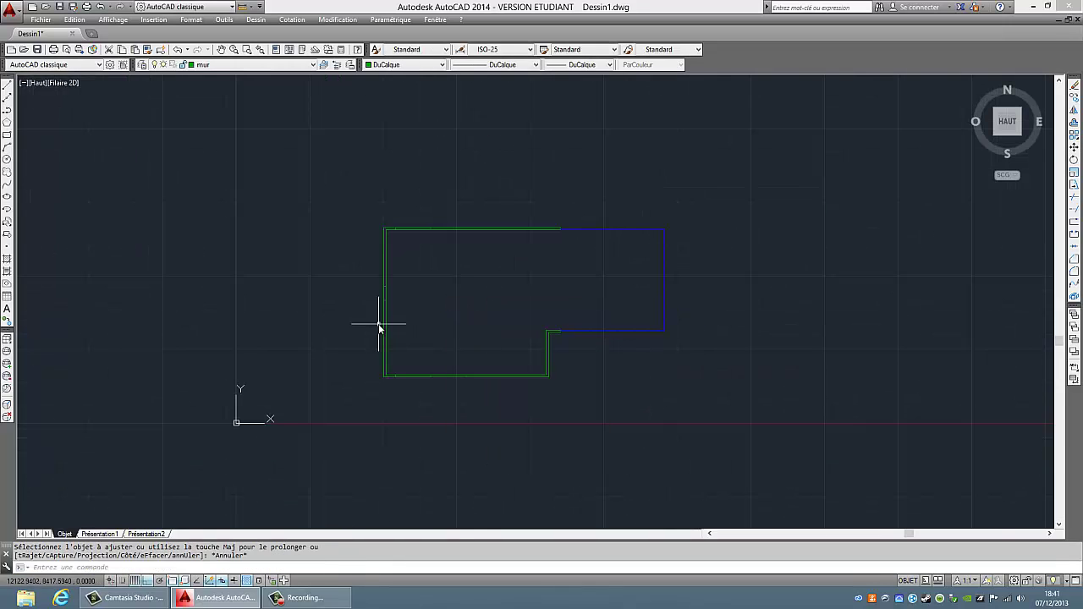
{"action": "scroll", "coordinate": [556, 352], "scroll_direction": "up", "scroll_amount": 4}
- Draw a line from the wall corner rightwards across the plan
{"action": "type", "text": "l"}
{"action": "key", "text": "Return"}
{"action": "left_click", "coordinate": [362, 354]}
{"action": "left_click", "coordinate": [931, 351]}
{"action": "key", "text": "Escape"}
{"action": "scroll", "coordinate": [433, 349], "scroll_direction": "down", "scroll_amount": 2}
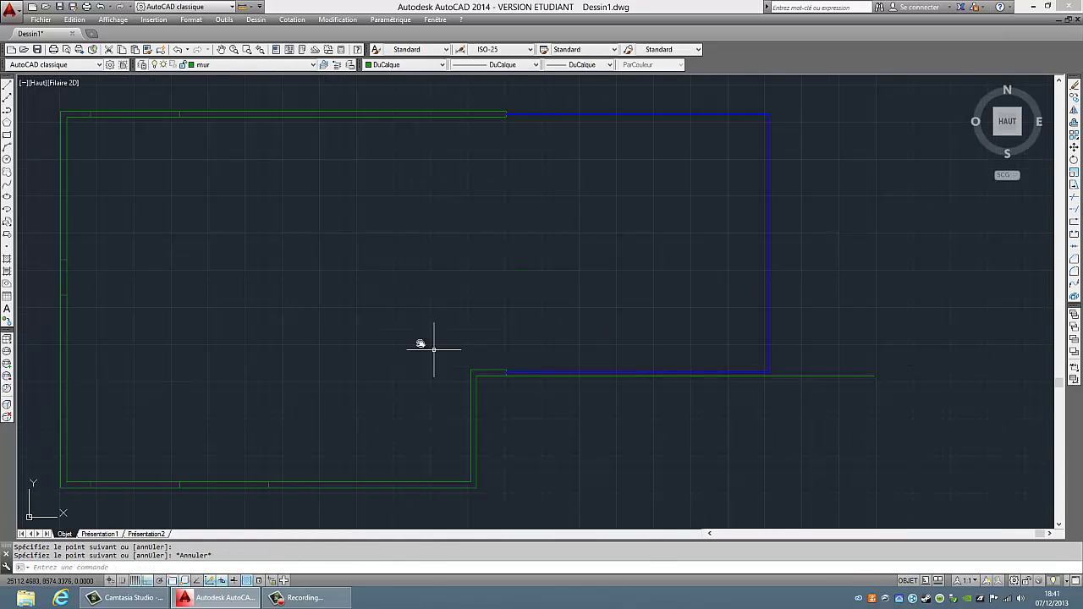
- Copy the lower line up onto the top wall
{"action": "left_click", "coordinate": [1074, 98]}
{"action": "left_click", "coordinate": [506, 375]}
{"action": "left_click", "coordinate": [506, 114]}
{"action": "right_click", "coordinate": [633, 230]}
{"action": "left_click", "coordinate": [653, 251]}
{"action": "middle_click_drag", "start_coordinate": [314, 184], "coordinate": [176, 202]}
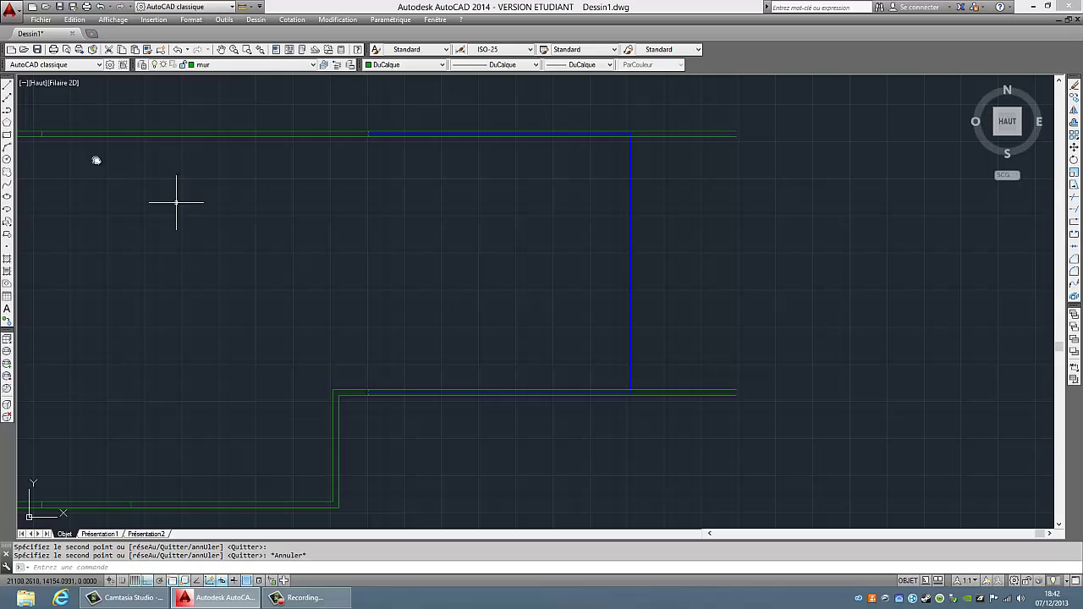
- Cancel a started line and measure the distance from the left wall
{"action": "left_click", "coordinate": [628, 156]}
{"action": "right_click", "coordinate": [595, 307]}
{"action": "left_click", "coordinate": [611, 327]}
{"action": "scroll", "coordinate": [634, 353], "scroll_direction": "down", "scroll_amount": 2}
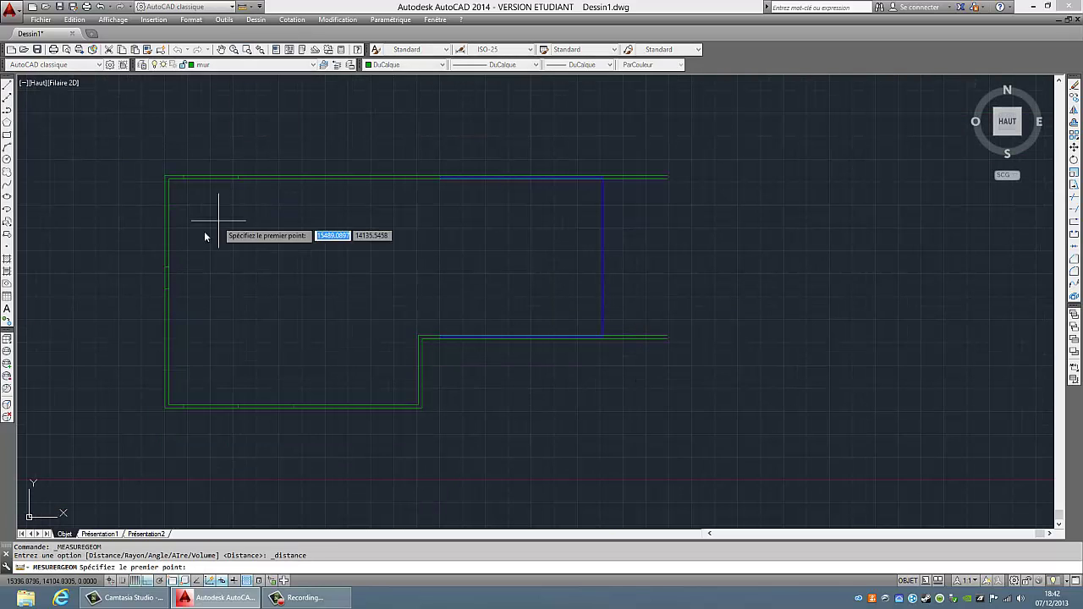
{"action": "left_click", "coordinate": [169, 267]}
{"action": "scroll", "coordinate": [607, 288], "scroll_direction": "up", "scroll_amount": 2}
{"action": "scroll", "coordinate": [607, 265], "scroll_direction": "down", "scroll_amount": 2}
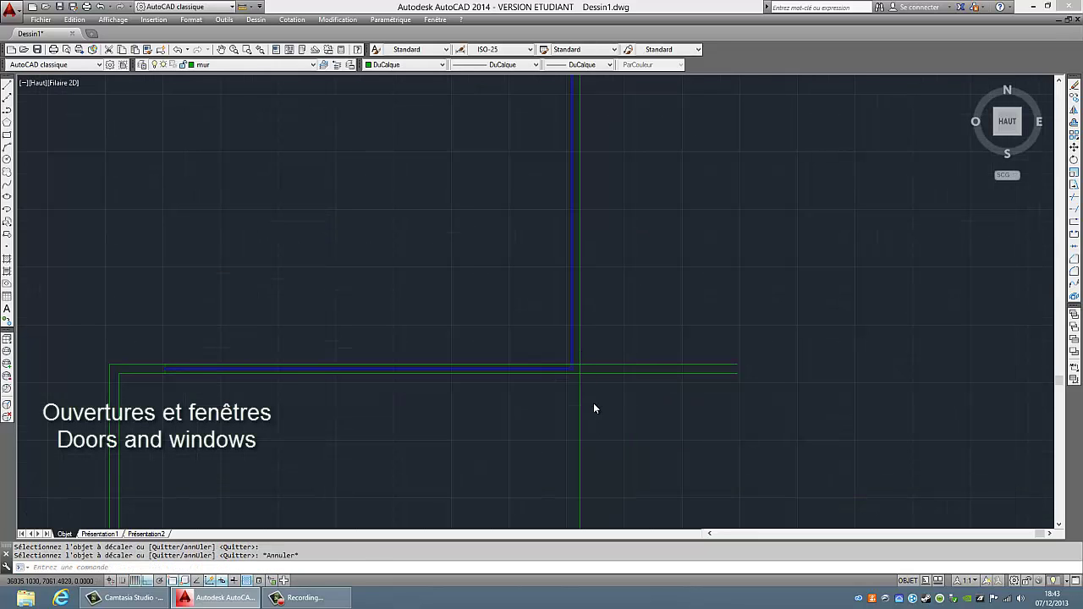
{"action": "left_click", "coordinate": [675, 491]}
- Stretch the right wall corner into place and erase the extra vertical wall
{"action": "left_click", "coordinate": [529, 119]}
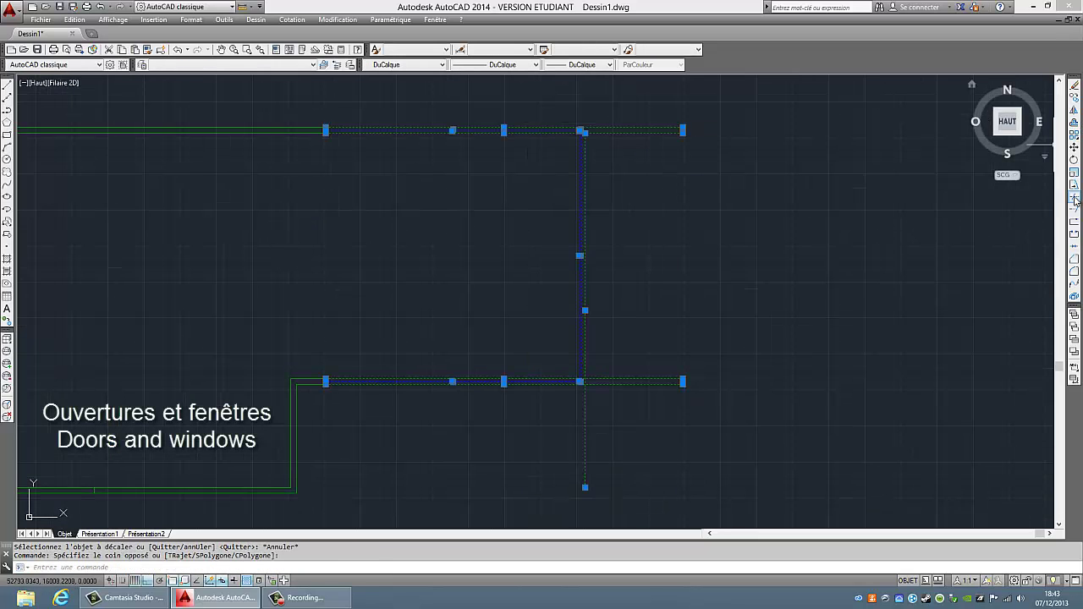
{"action": "right_click", "coordinate": [622, 356]}
{"action": "left_click", "coordinate": [651, 374]}
{"action": "type", "text": "200"}
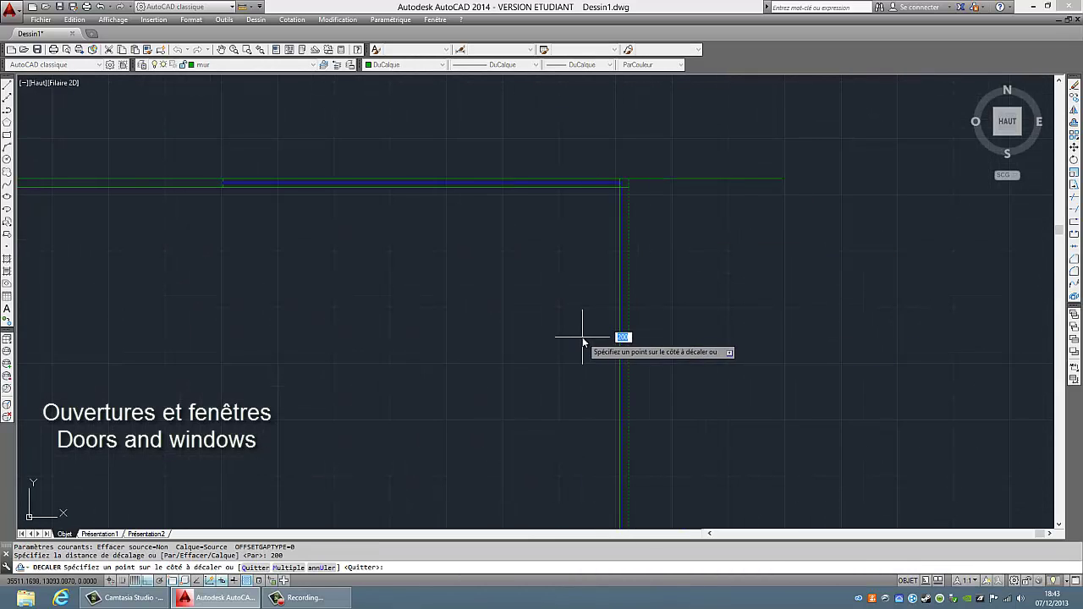
{"action": "left_click", "coordinate": [628, 179]}
{"action": "scroll", "coordinate": [628, 180], "scroll_direction": "up", "scroll_amount": 3}
{"action": "scroll", "coordinate": [643, 177], "scroll_direction": "up", "scroll_amount": 3}
{"action": "left_click", "coordinate": [643, 178]}
{"action": "scroll", "coordinate": [677, 355], "scroll_direction": "down", "scroll_amount": 5}
{"action": "scroll", "coordinate": [717, 376], "scroll_direction": "up", "scroll_amount": 5}
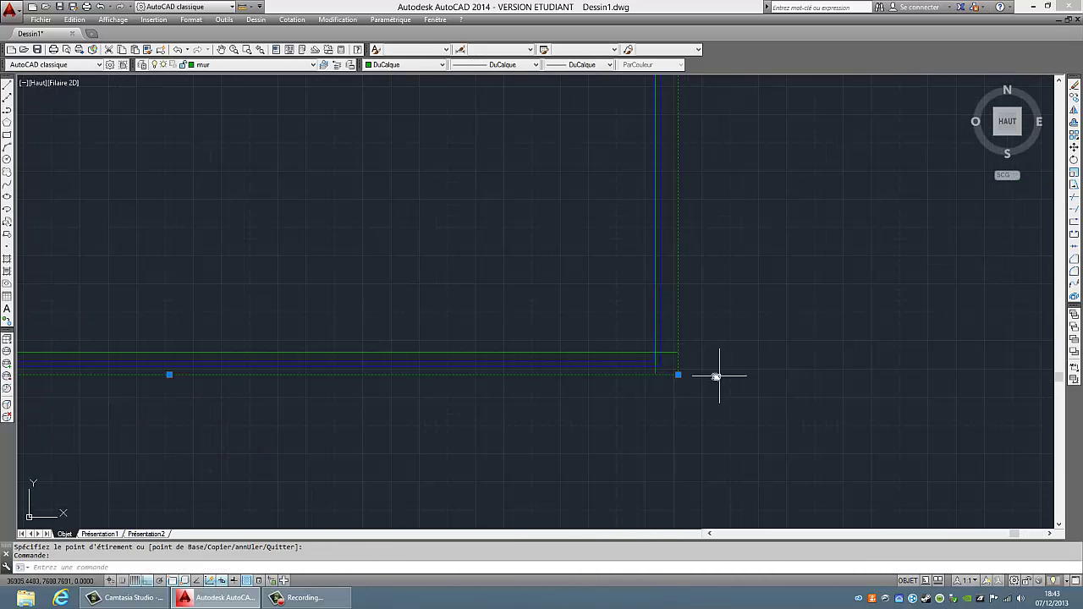
{"action": "scroll", "coordinate": [724, 377], "scroll_direction": "down", "scroll_amount": 4}
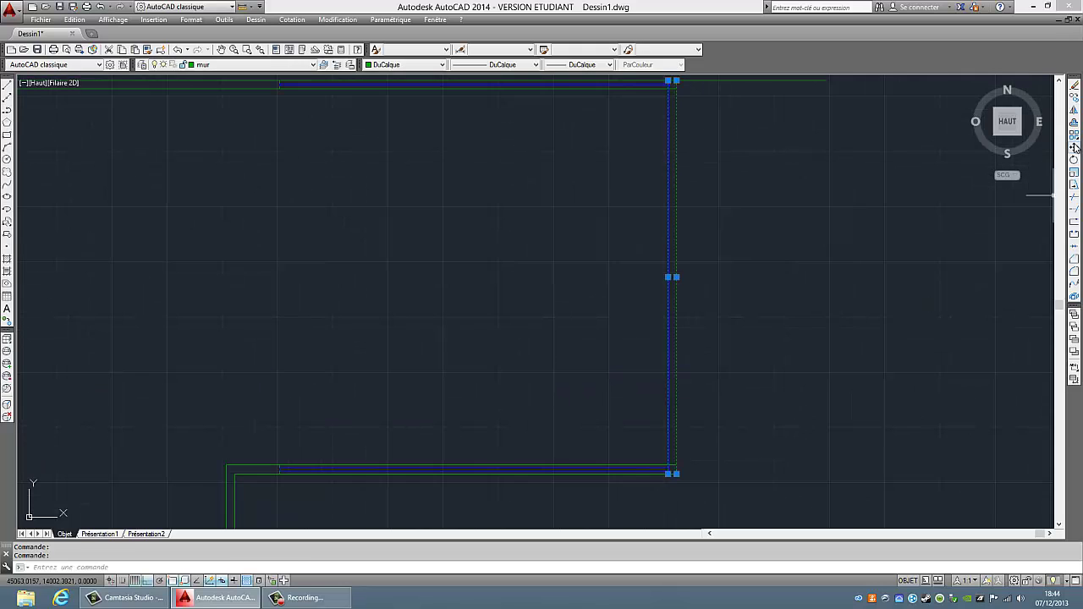
{"action": "key", "text": "Delete"}
{"action": "right_click", "coordinate": [697, 345]}
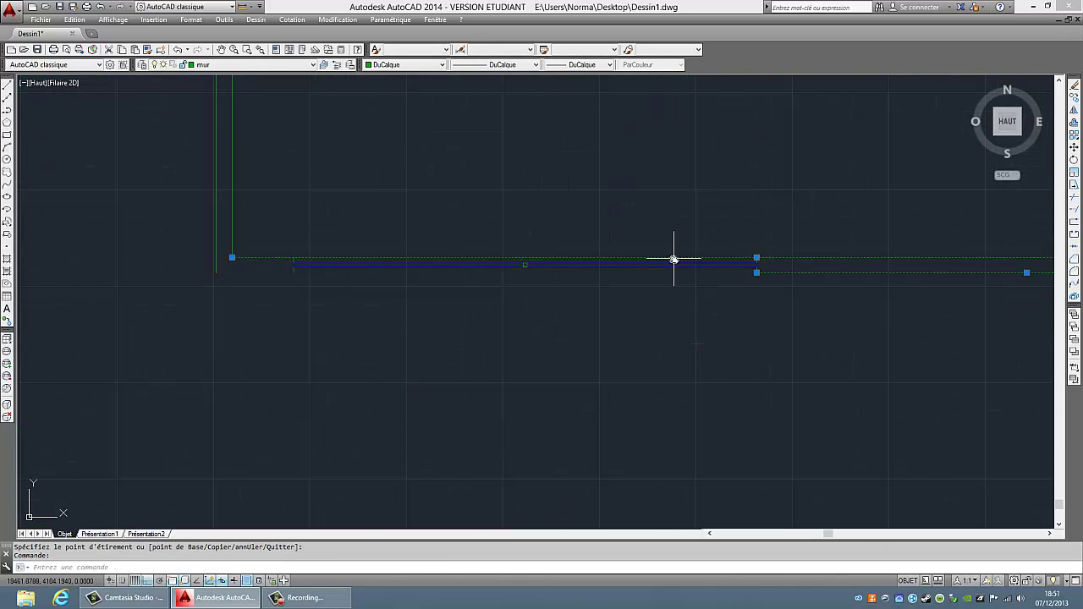
{"action": "key", "text": "Escape"}
- Move the short wall segments onto the mur layer
{"action": "left_click", "coordinate": [297, 266]}
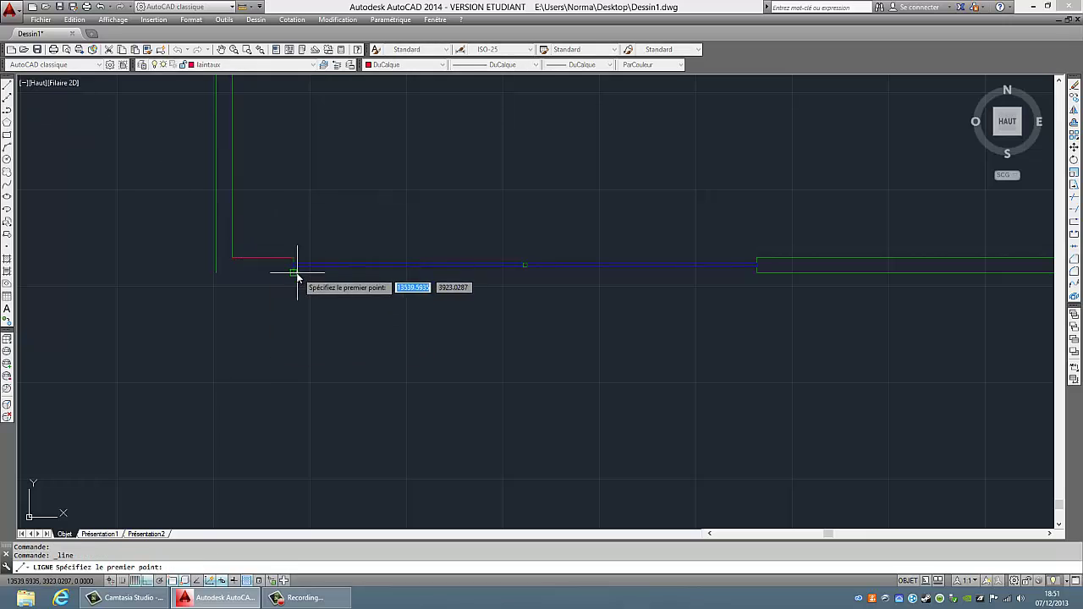
{"action": "left_click", "coordinate": [211, 281]}
{"action": "left_click", "coordinate": [254, 64]}
{"action": "left_click", "coordinate": [238, 112]}
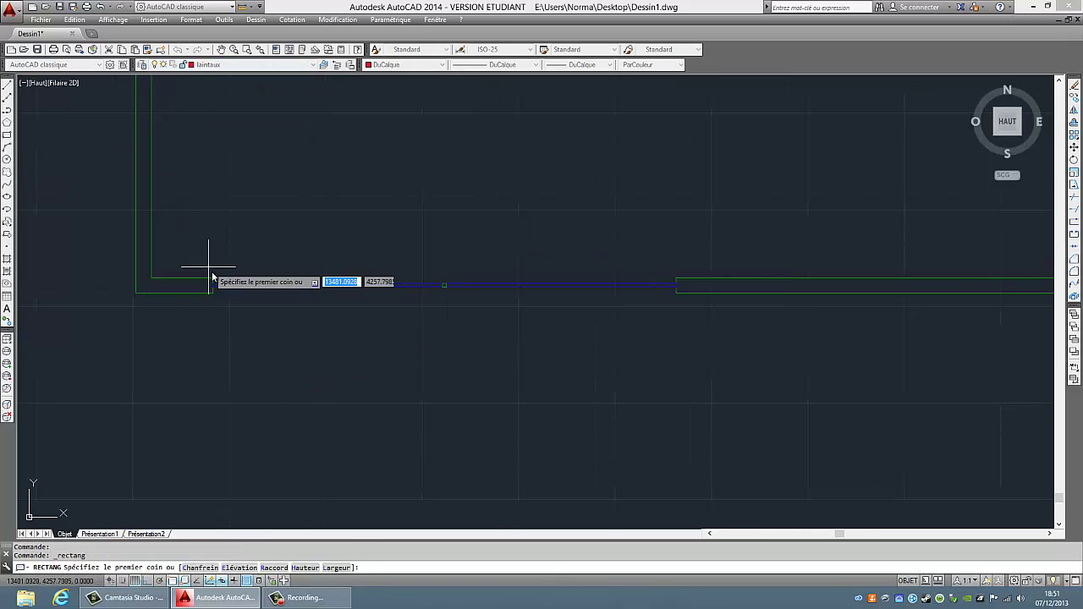
- Put the right-hand walls on the magenta laintaux layer
{"action": "left_click", "coordinate": [468, 243]}
{"action": "scroll", "coordinate": [627, 203], "scroll_direction": "up", "scroll_amount": 3}
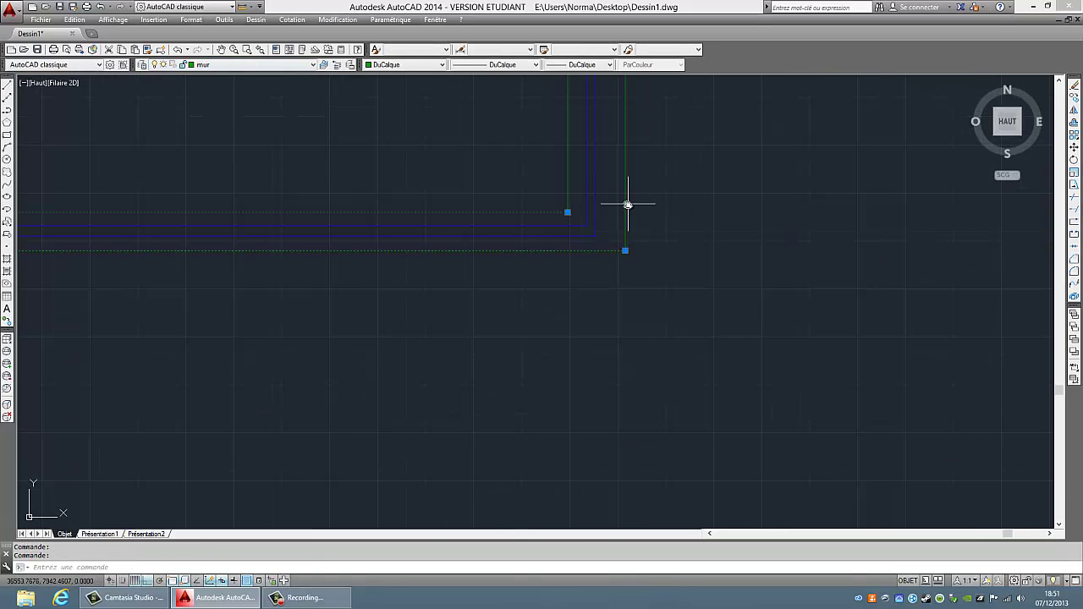
{"action": "middle_click_drag", "start_coordinate": [626, 203], "coordinate": [624, 106]}
{"action": "scroll", "coordinate": [571, 201], "scroll_direction": "down", "scroll_amount": 4}
{"action": "left_click", "coordinate": [254, 65]}
{"action": "left_click", "coordinate": [228, 100]}
- Hide the green mur walls, then start and cancel a line
{"action": "left_click", "coordinate": [254, 64]}
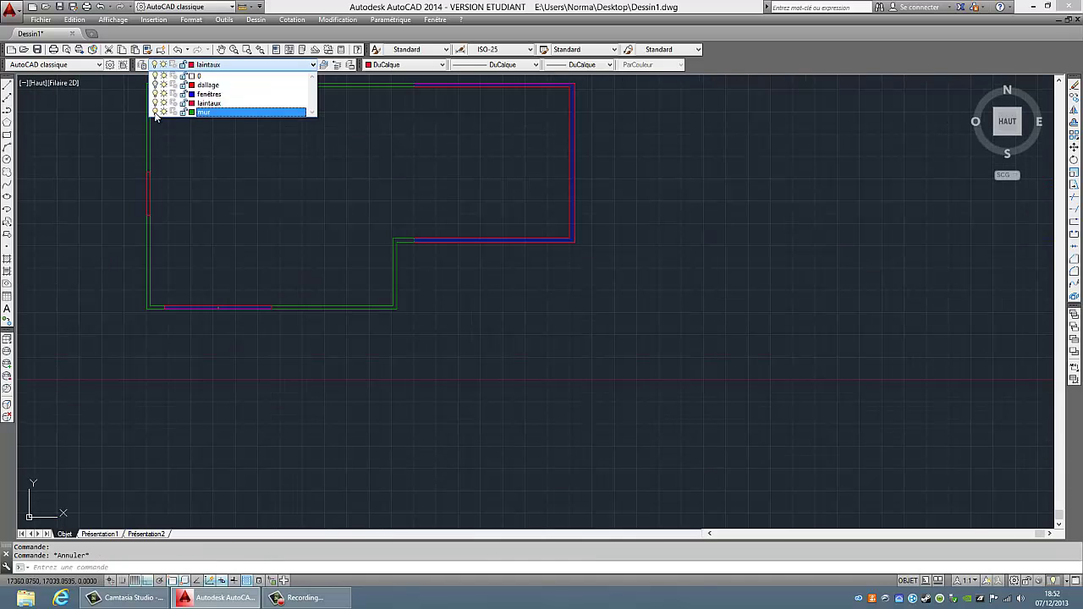
{"action": "left_click", "coordinate": [229, 99]}
{"action": "left_click", "coordinate": [360, 228]}
{"action": "scroll", "coordinate": [290, 209], "scroll_direction": "down", "scroll_amount": 3}
{"action": "key", "text": "Escape"}
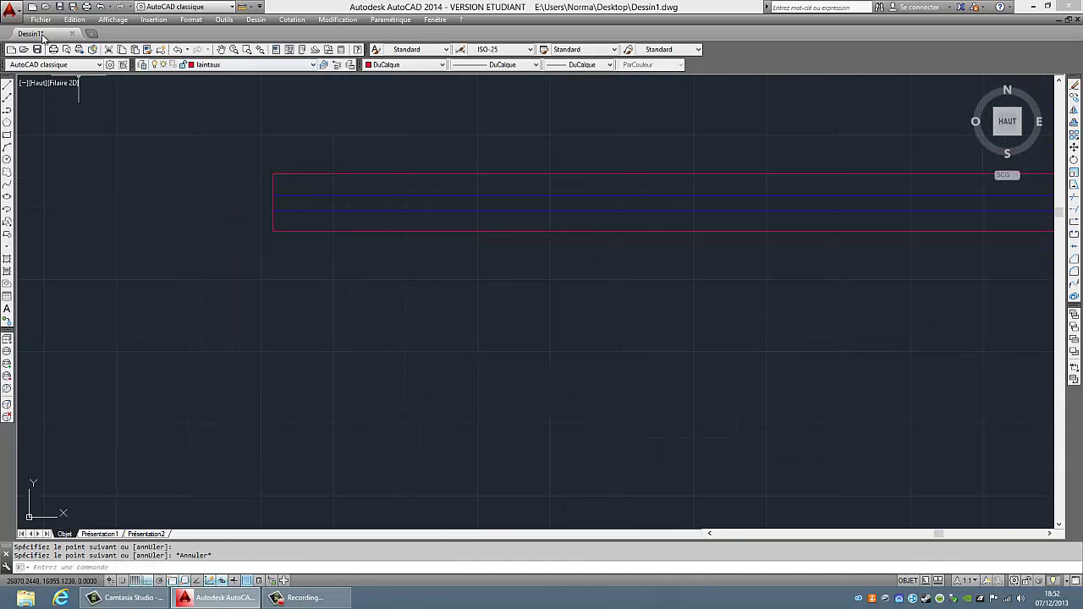
- Save the drawing, make mur current and visible again, and recentre the plan
{"action": "key", "text": "ctrl+s"}
{"action": "left_click", "coordinate": [254, 65]}
{"action": "left_click", "coordinate": [207, 111]}
{"action": "middle_click_drag", "start_coordinate": [437, 259], "coordinate": [361, 219]}
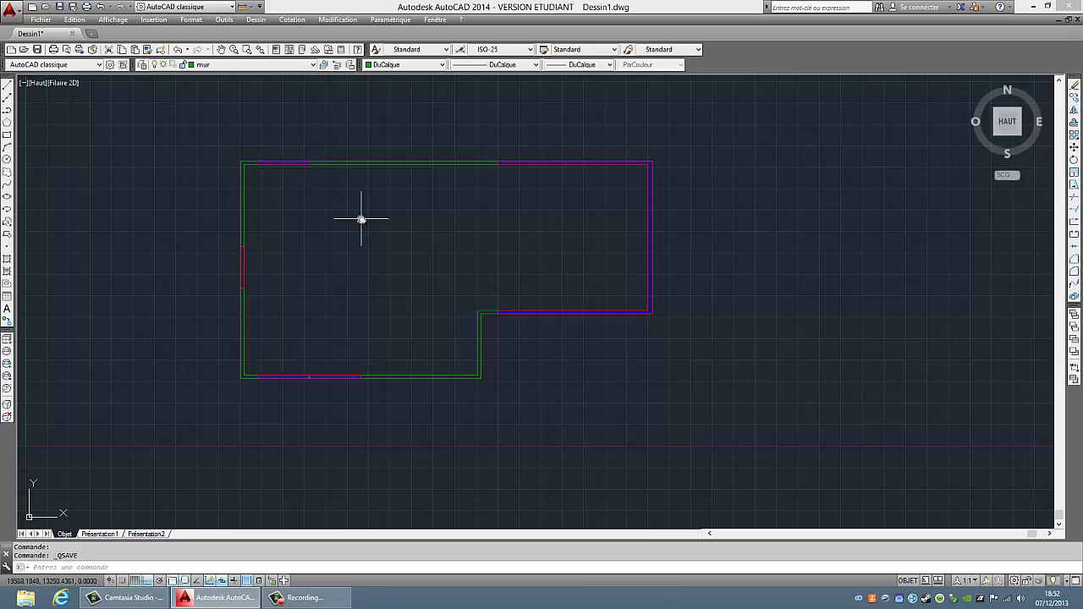
- Give the murs int. layer its cyan colour and make it current
{"action": "left_click", "coordinate": [142, 65]}
{"action": "type", "text": "."}
{"action": "left_click", "coordinate": [369, 211]}
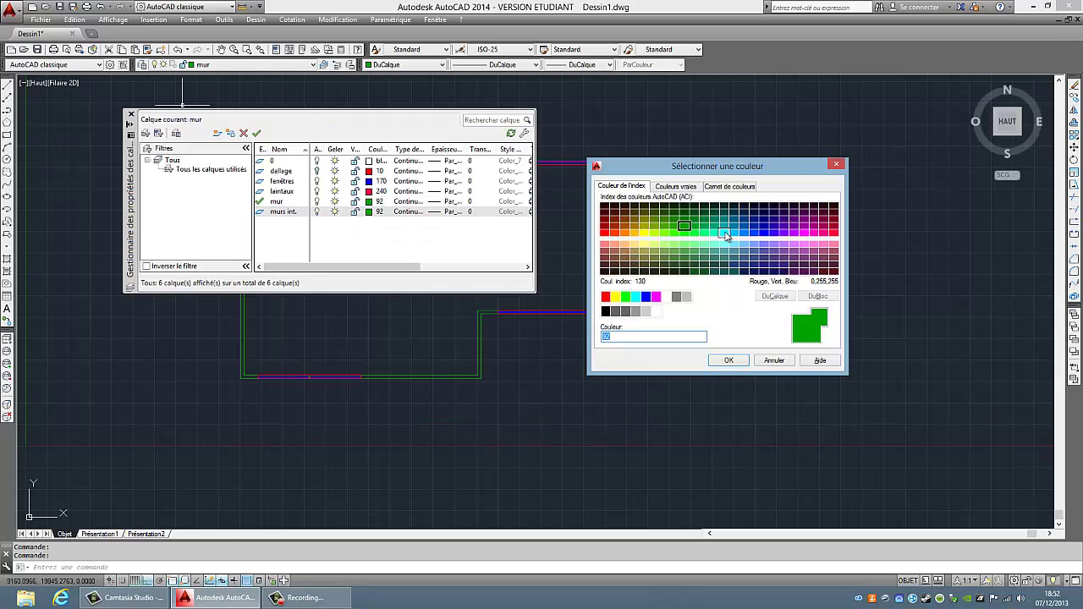
{"action": "double_click", "coordinate": [726, 236]}
{"action": "left_click", "coordinate": [256, 133]}
{"action": "left_click", "coordinate": [130, 114]}
- Draw a vertical interior wall line on murs int
{"action": "left_click", "coordinate": [6, 84]}
{"action": "scroll", "coordinate": [237, 242], "scroll_direction": "down", "scroll_amount": 2}
{"action": "scroll", "coordinate": [206, 248], "scroll_direction": "up", "scroll_amount": 8}
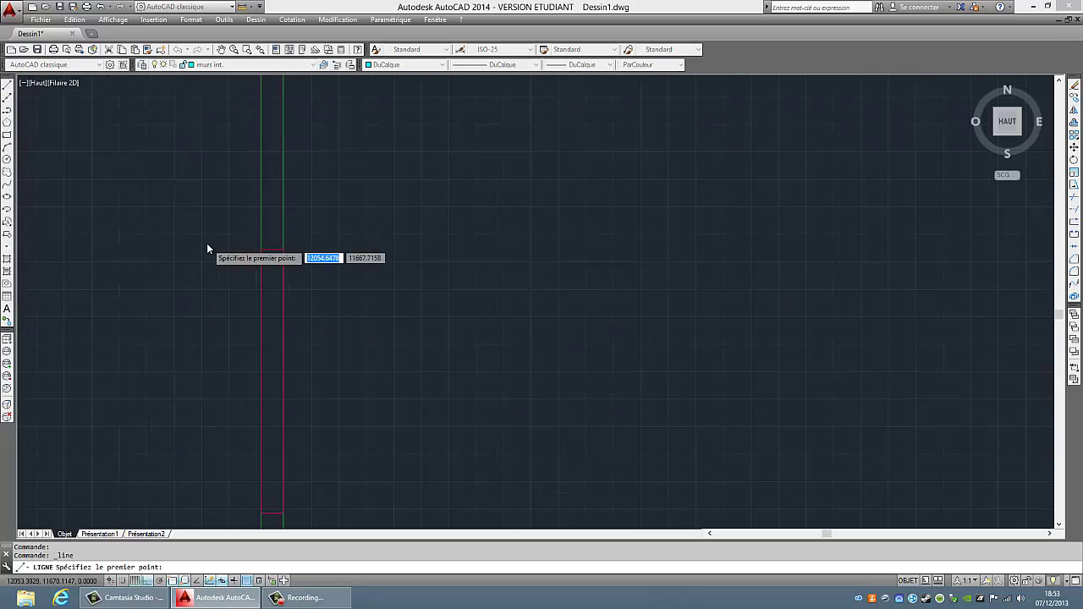
{"action": "scroll", "coordinate": [207, 248], "scroll_direction": "down", "scroll_amount": 5}
{"action": "left_click", "coordinate": [559, 301]}
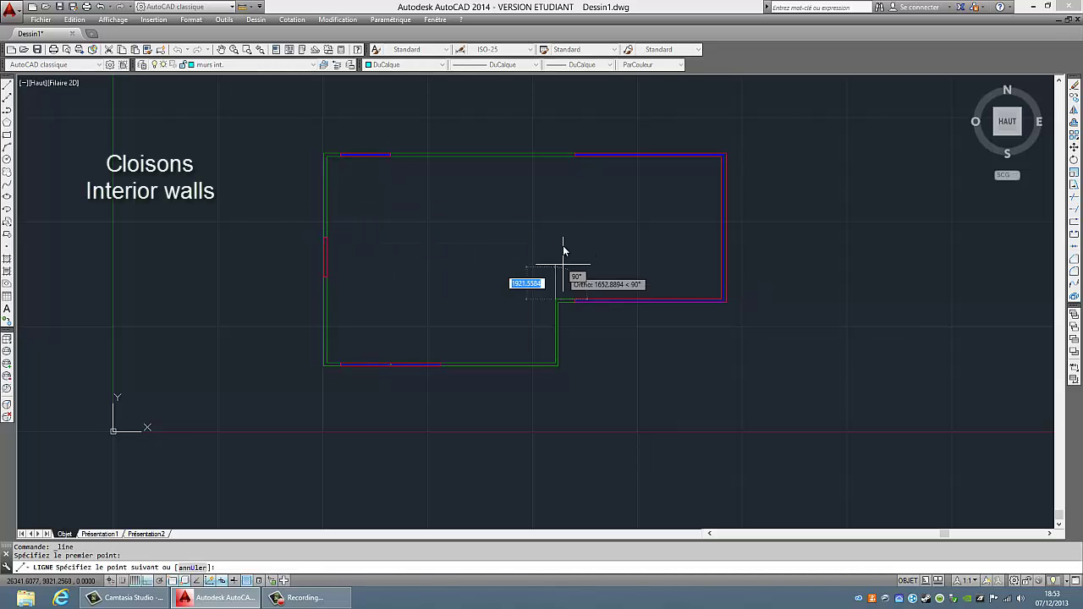
{"action": "left_click", "coordinate": [558, 223]}
{"action": "key", "text": "Return"}
- Offset the vertical interior wall to double it and erase a stray line
{"action": "type", "text": "dc"}
{"action": "key", "text": "Return"}
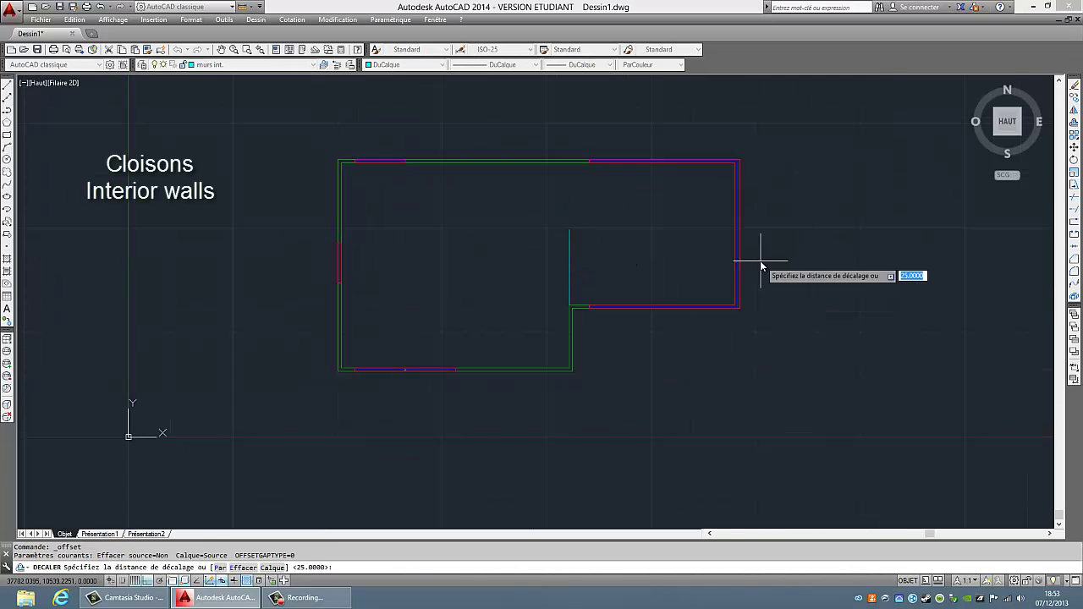
{"action": "key", "text": "Return"}
{"action": "left_click", "coordinate": [570, 254]}
{"action": "left_click", "coordinate": [626, 259]}
{"action": "key", "text": "Escape"}
{"action": "left_click", "coordinate": [590, 252]}
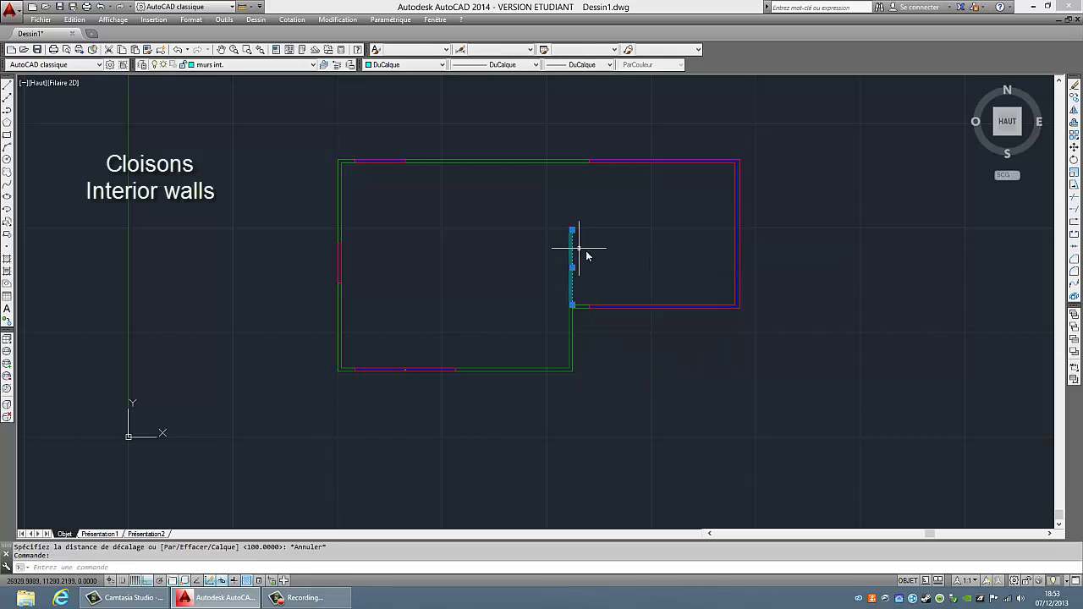
{"action": "key", "text": "Delete"}
{"action": "scroll", "coordinate": [589, 251], "scroll_direction": "up", "scroll_amount": 2}
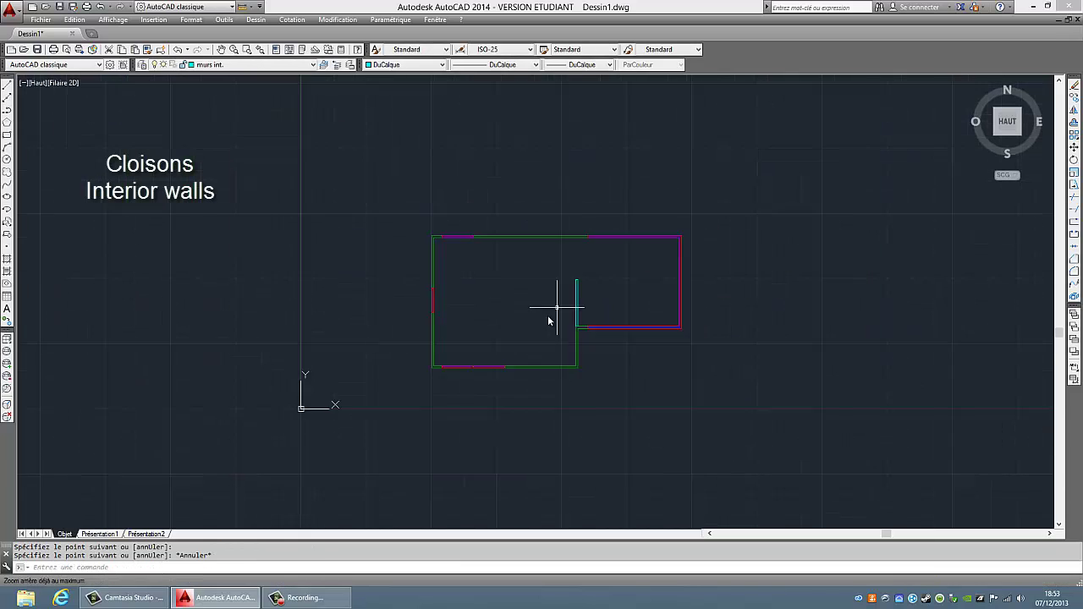
{"action": "scroll", "coordinate": [541, 320], "scroll_direction": "up", "scroll_amount": 4}
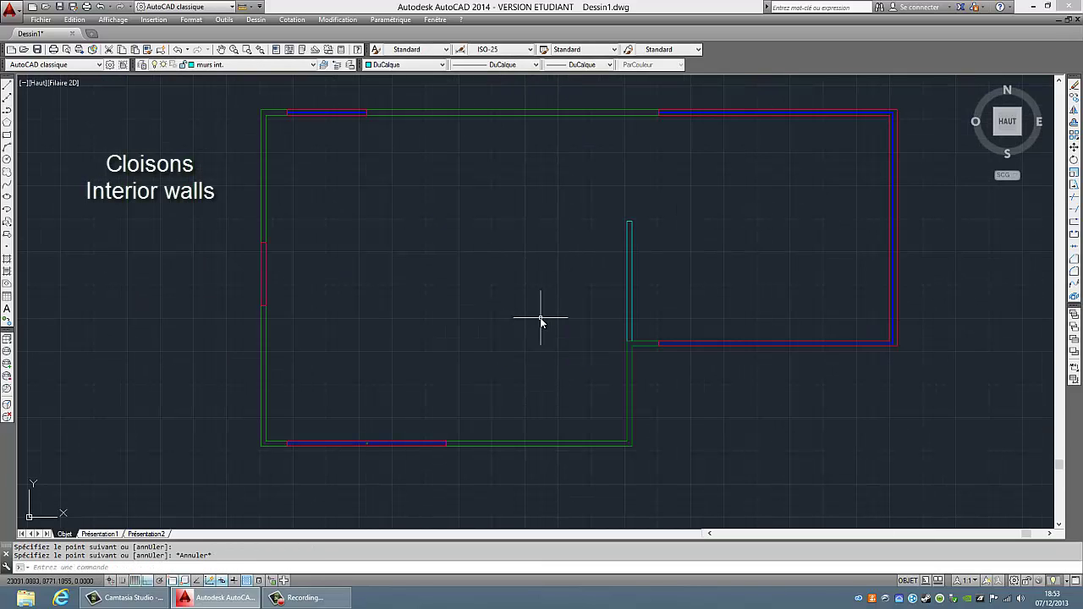
{"action": "scroll", "coordinate": [542, 320], "scroll_direction": "down", "scroll_amount": 2}
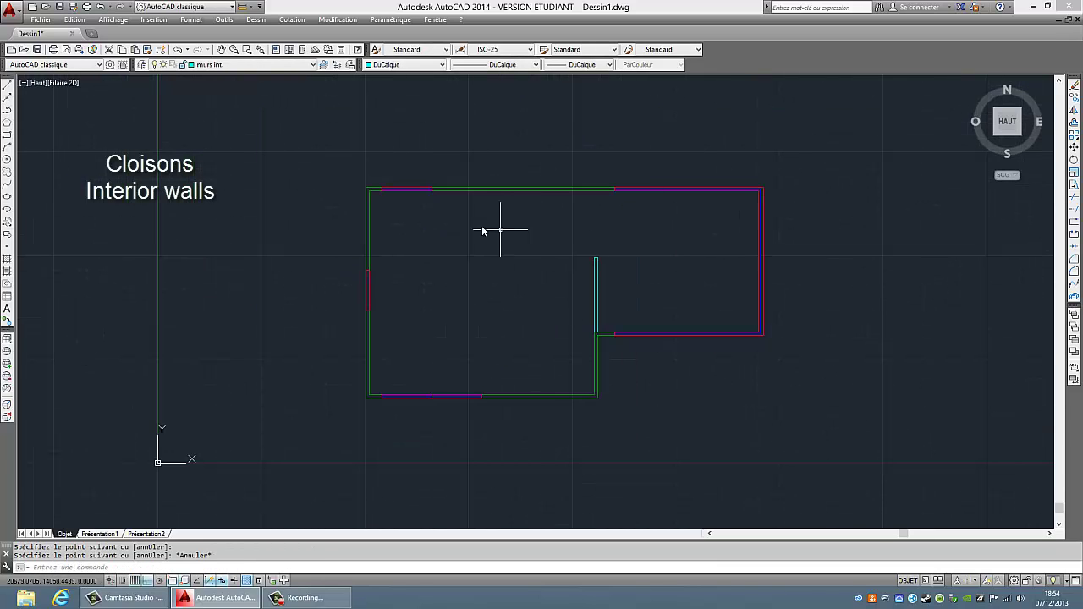
- Draw the L-shaped interior wall line at the top-left
{"action": "left_click", "coordinate": [7, 86]}
{"action": "key", "text": "Escape"}
{"action": "key", "text": "Return"}
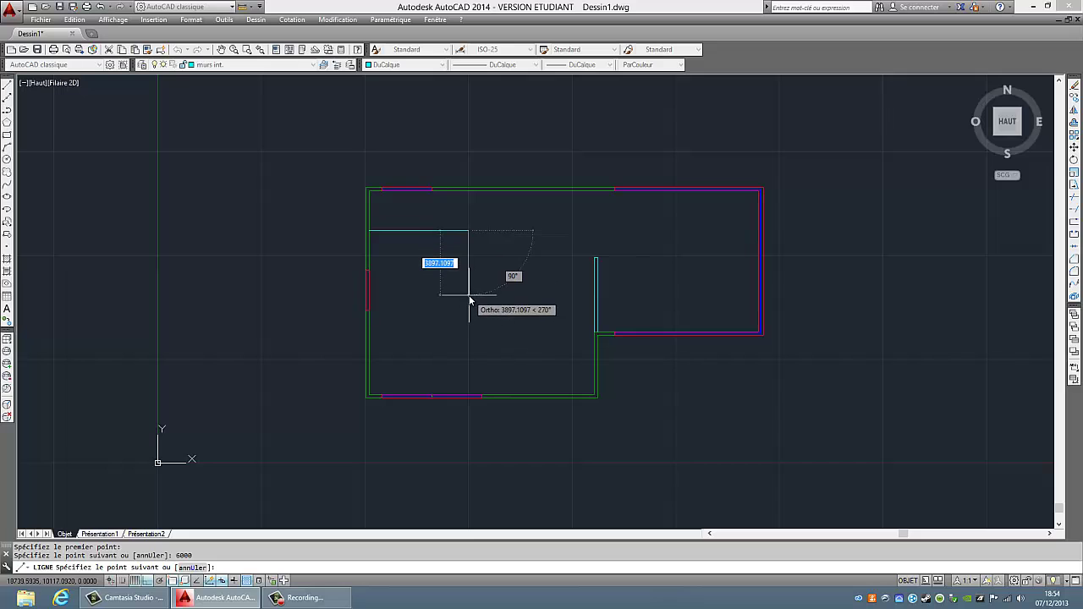
{"action": "key", "text": "Escape"}
{"action": "middle_click_drag", "start_coordinate": [517, 380], "coordinate": [476, 374]}
- Offset the top cyan wall by 200
{"action": "left_click", "coordinate": [1075, 123]}
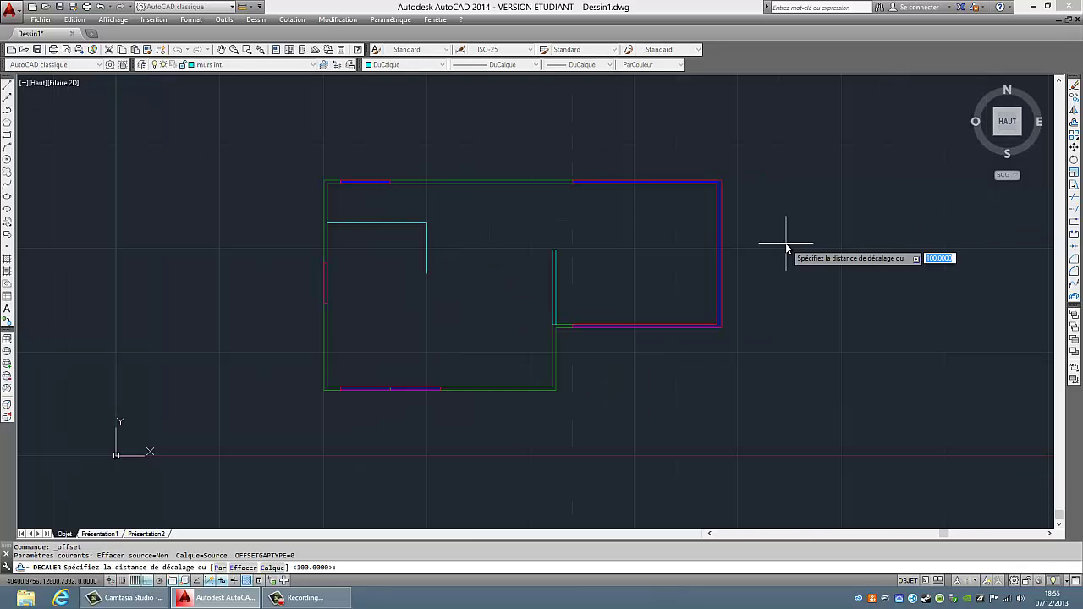
{"action": "type", "text": "200"}
{"action": "key", "text": "Return"}
{"action": "left_click", "coordinate": [378, 225]}
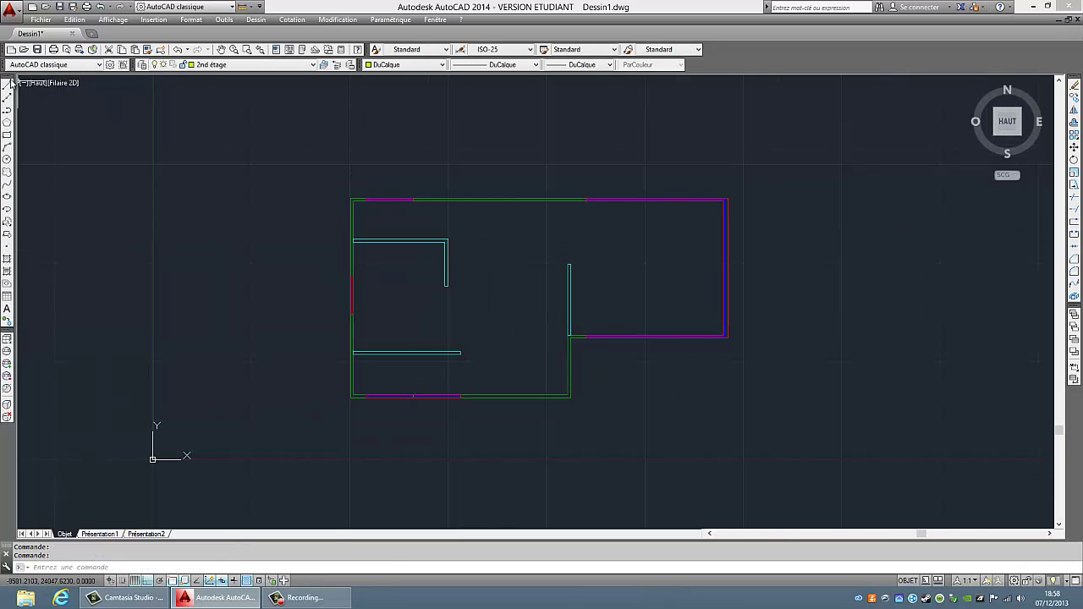
- Draw the sloped boundary outline and make 2nd étage the current layer
{"action": "left_click", "coordinate": [8, 85]}
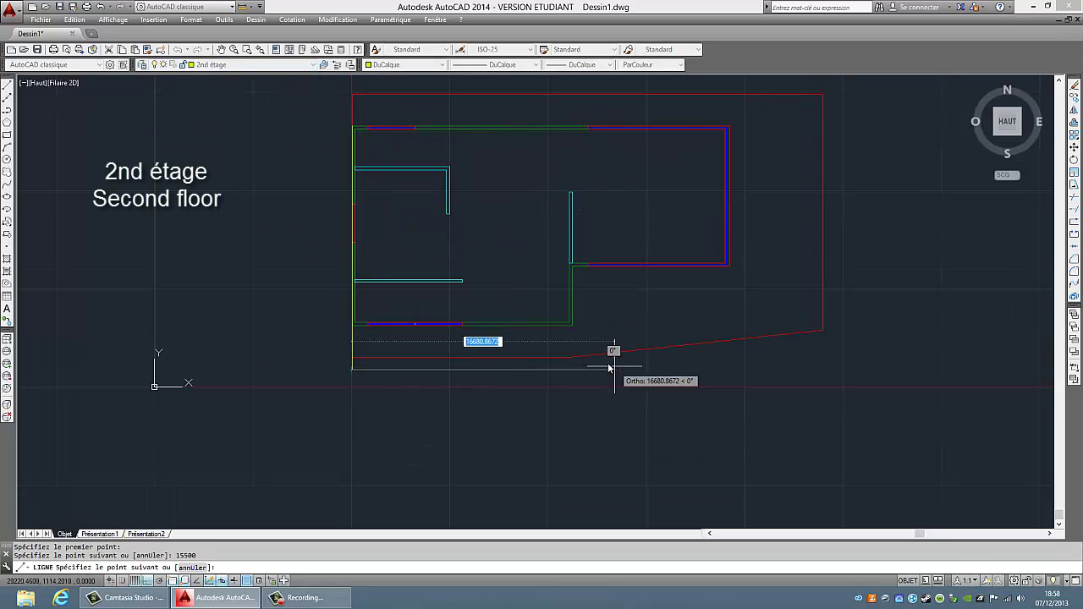
{"action": "key", "text": "Return"}
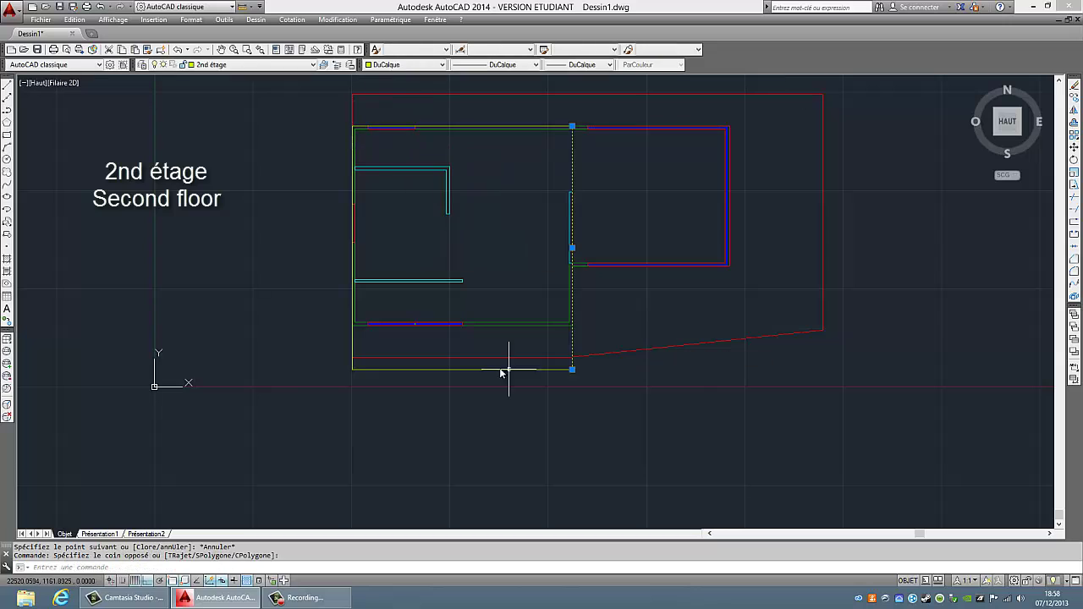
{"action": "left_click", "coordinate": [144, 65]}
{"action": "left_click", "coordinate": [131, 115]}
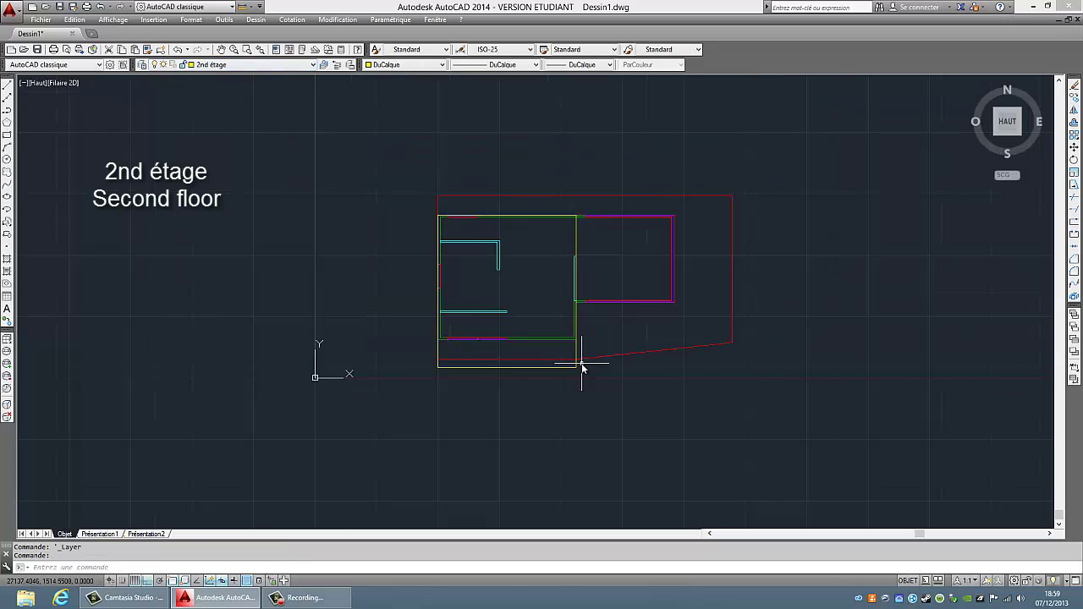
- Turn off the ground-floor layers from the Layer dropdown
{"action": "left_click", "coordinate": [169, 64]}
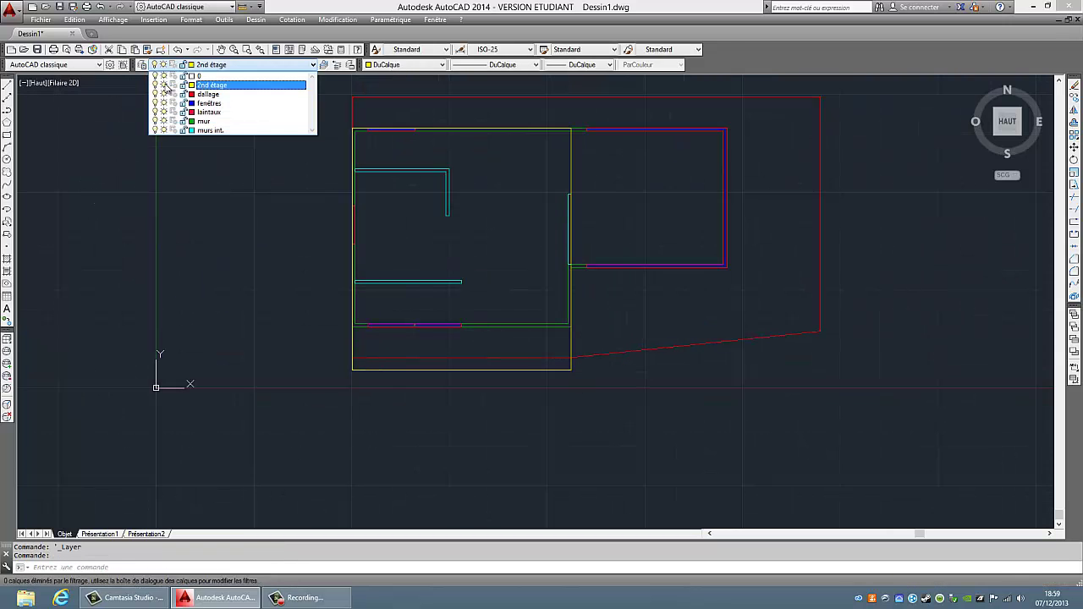
{"action": "left_click", "coordinate": [157, 129]}
{"action": "left_click", "coordinate": [585, 321]}
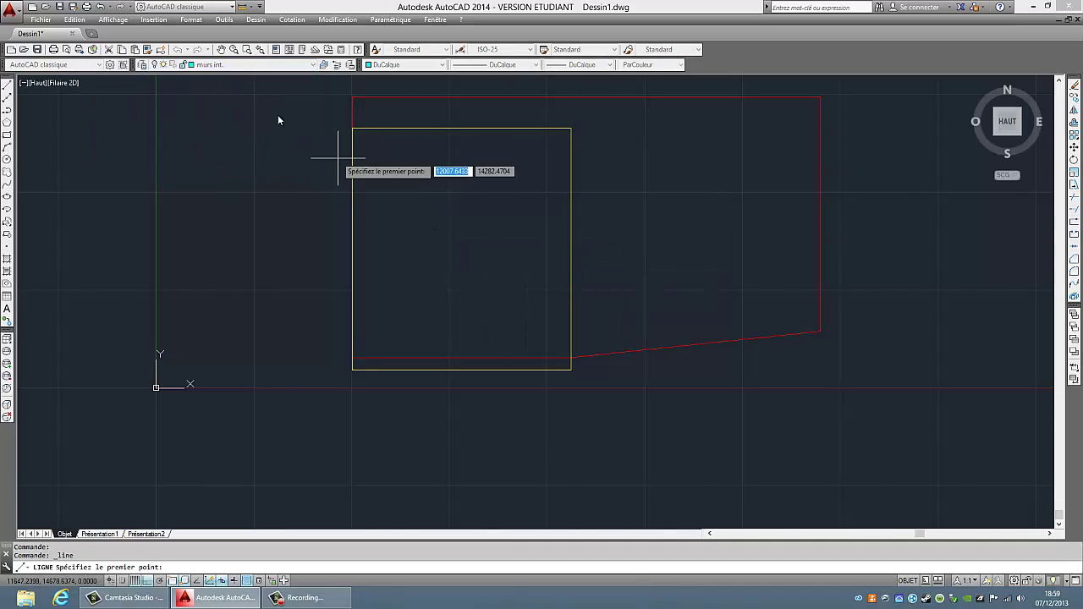
{"action": "key", "text": "Escape"}
{"action": "left_click", "coordinate": [169, 65]}
{"action": "left_click", "coordinate": [226, 133]}
- Create layer 'murs int 2nd' in colour 150, make it current, and start the first interior wall
{"action": "left_click", "coordinate": [587, 322]}
{"action": "left_click", "coordinate": [140, 65]}
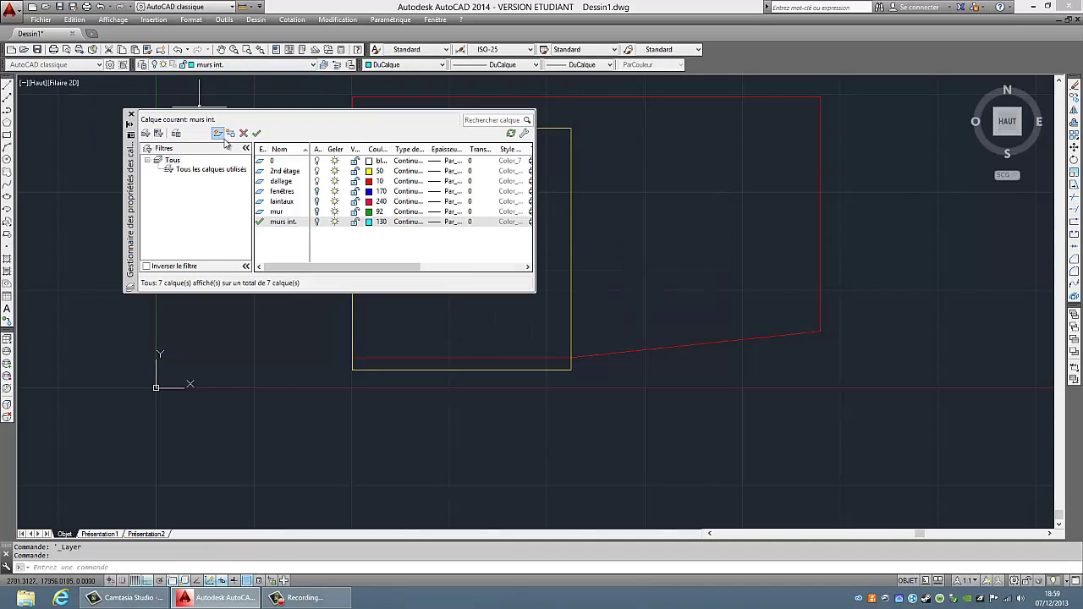
{"action": "key", "text": "alt+n"}
{"action": "type", "text": "murs int 2..."}
{"action": "left_click", "coordinate": [370, 232]}
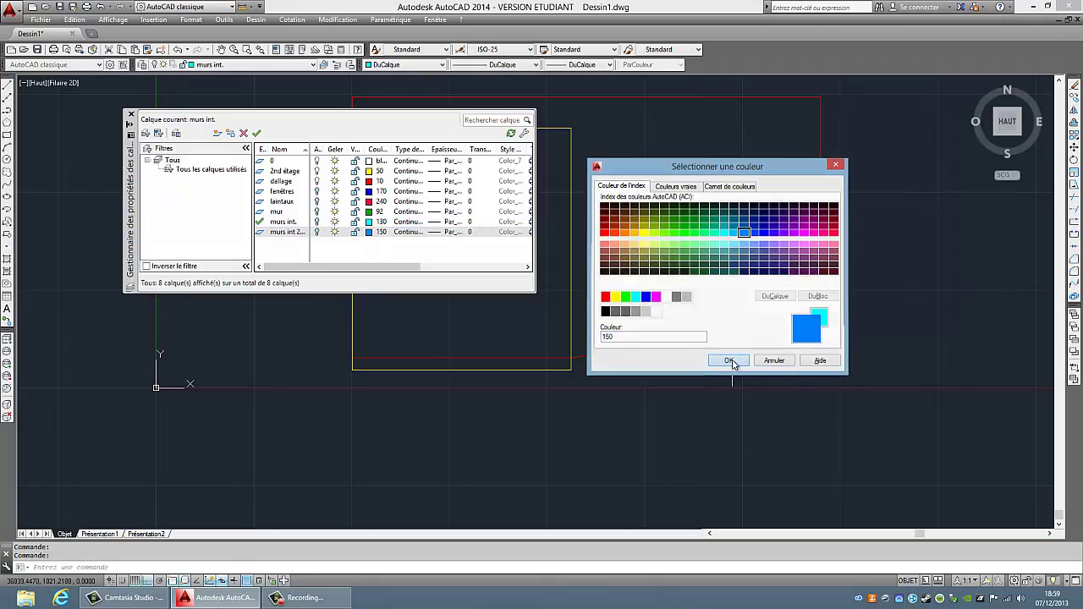
{"action": "left_click", "coordinate": [725, 358]}
{"action": "left_click", "coordinate": [516, 294]}
{"action": "left_click", "coordinate": [130, 115]}
{"action": "left_click", "coordinate": [6, 85]}
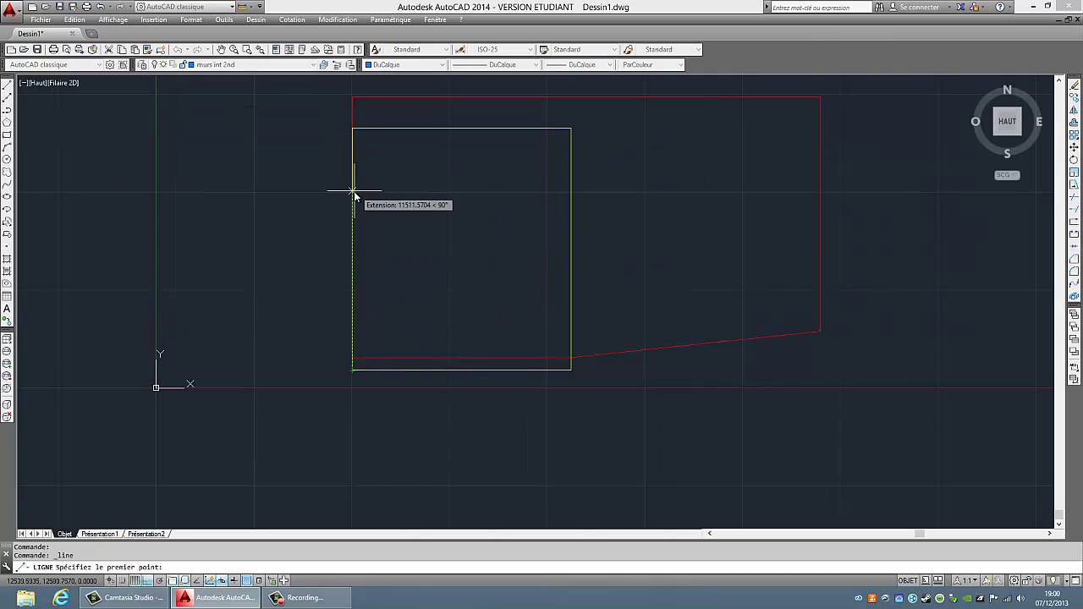
{"action": "left_click", "coordinate": [463, 192]}
- Finish the blue interior wall line against the left outer wall and adjust its midpoint
{"action": "left_click", "coordinate": [254, 64]}
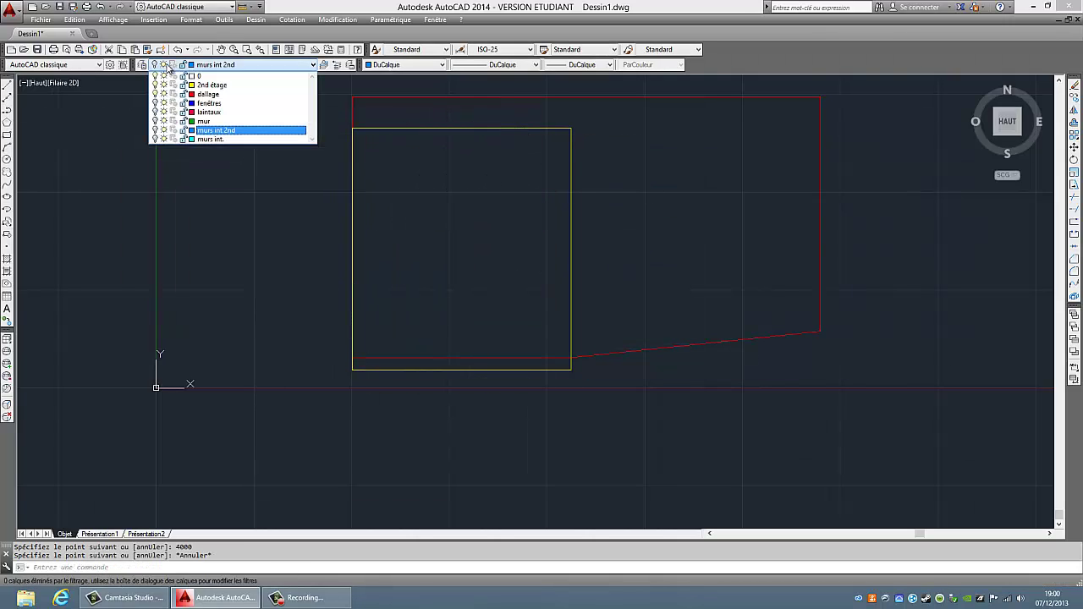
{"action": "left_click", "coordinate": [245, 127]}
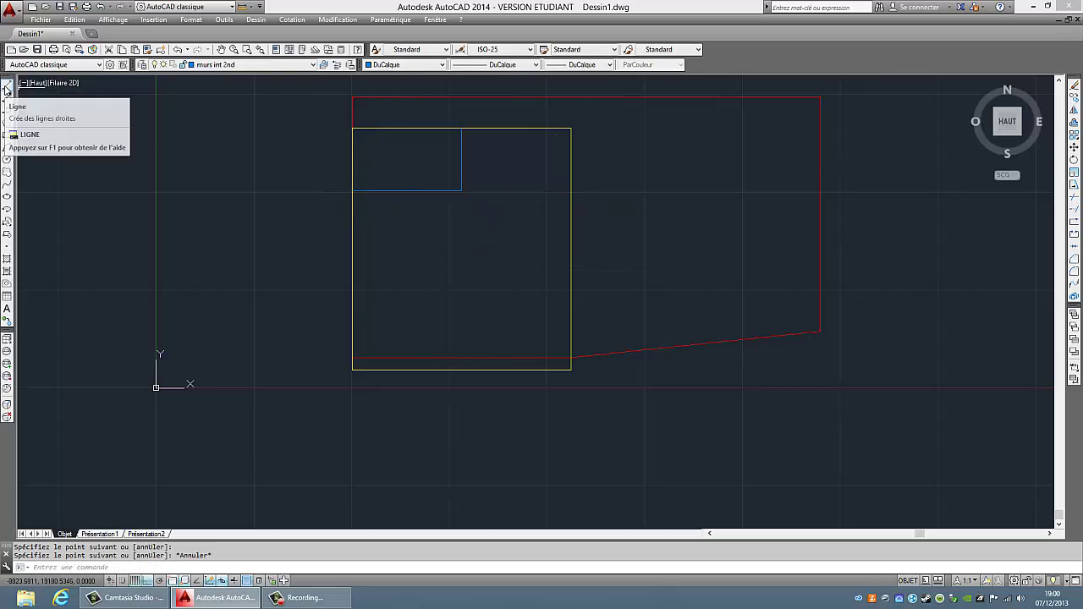
{"action": "left_click", "coordinate": [407, 192]}
{"action": "left_click", "coordinate": [407, 232]}
{"action": "left_click", "coordinate": [407, 233]}
{"action": "right_click", "coordinate": [407, 234]}
{"action": "left_click", "coordinate": [437, 408]}
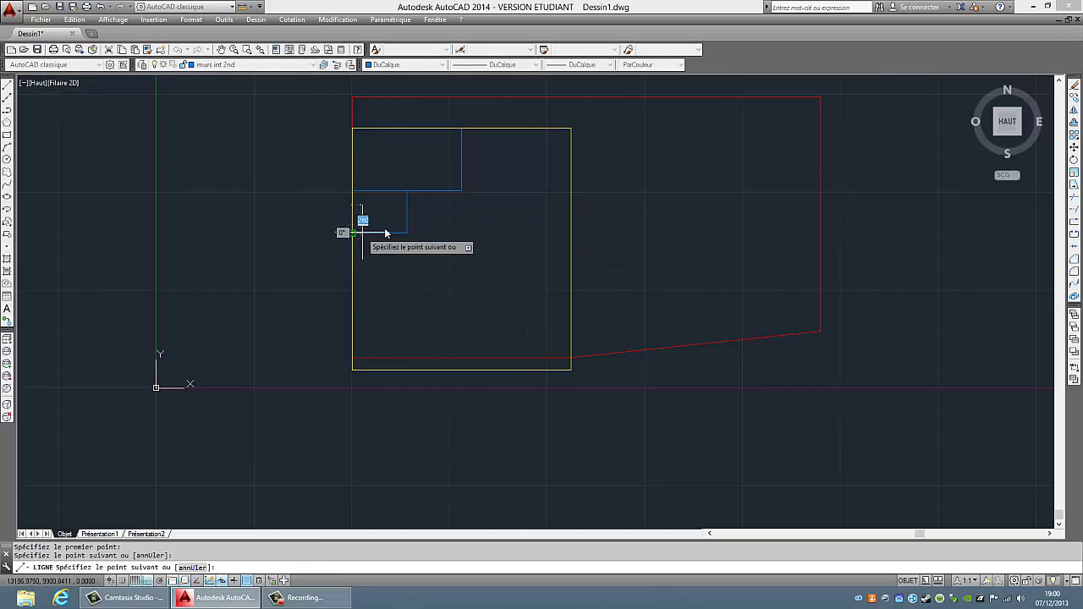
{"action": "scroll", "coordinate": [435, 252], "scroll_direction": "down", "scroll_amount": 2}
- Offset the interior walls and outer rectangle by 2 to double them
{"action": "left_click", "coordinate": [1075, 123]}
{"action": "type", "text": "2"}
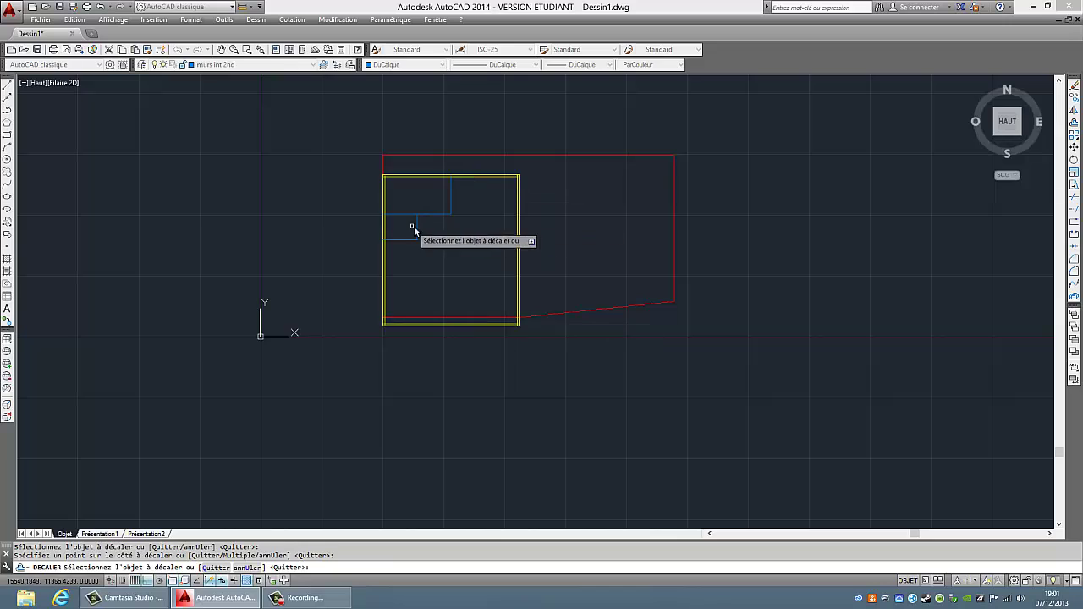
{"action": "key", "text": "Return"}
{"action": "key", "text": "Return"}
{"action": "key", "text": "Return"}
{"action": "scroll", "coordinate": [489, 235], "scroll_direction": "up", "scroll_amount": 4}
{"action": "left_click", "coordinate": [404, 293]}
{"action": "scroll", "coordinate": [617, 472], "scroll_direction": "down", "scroll_amount": 3}
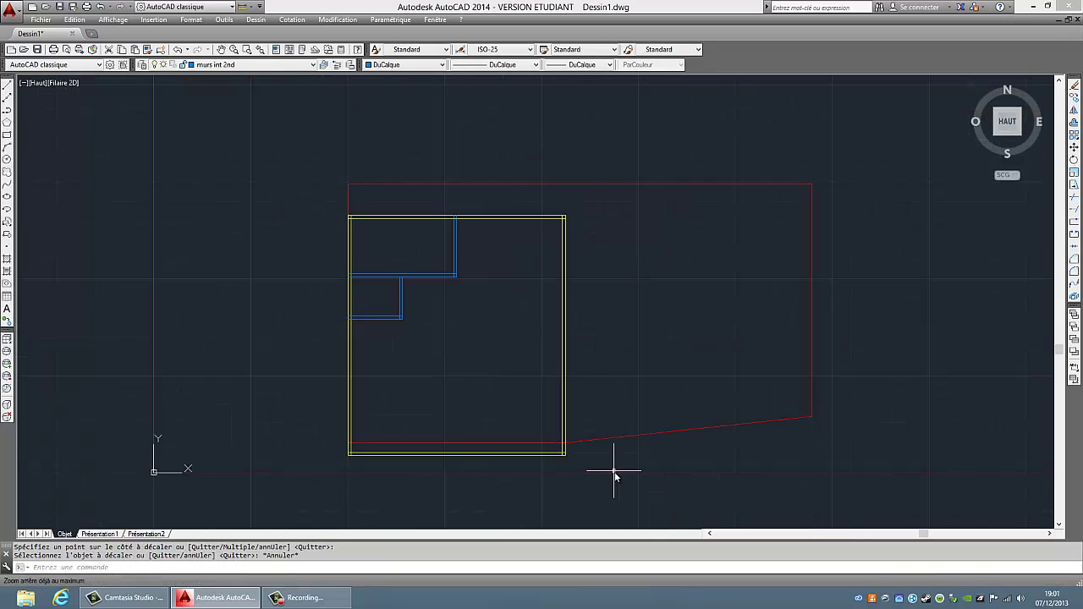
- Trim the crossing wall lines with AJUSTER, including at the corner
{"action": "key", "text": "Return"}
{"action": "type", "text": "aj"}
{"action": "key", "text": "Return"}
{"action": "key", "text": "Return"}
{"action": "scroll", "coordinate": [490, 181], "scroll_direction": "up", "scroll_amount": 4}
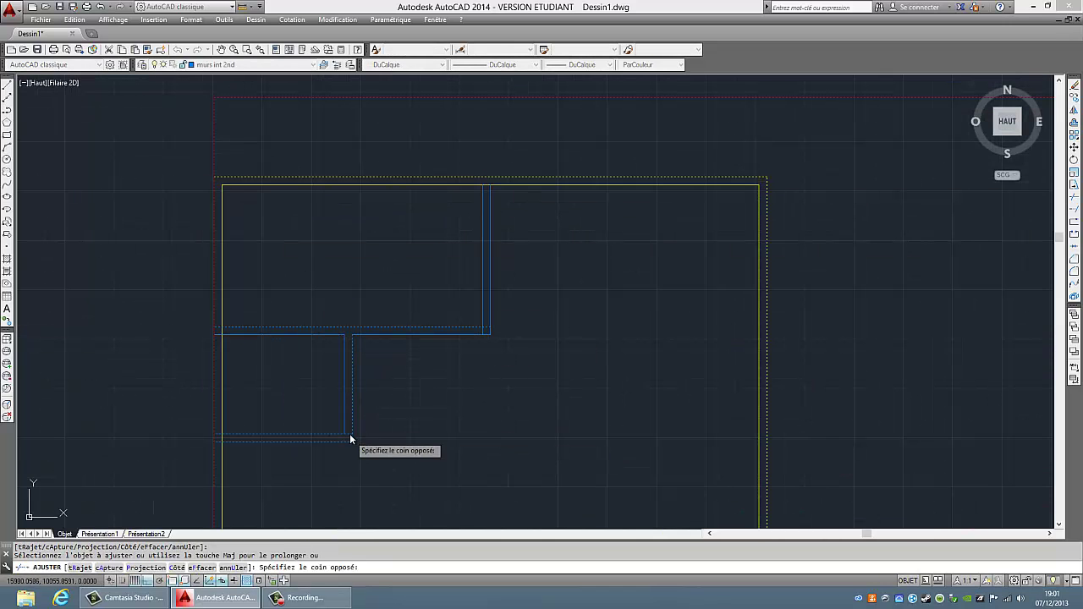
{"action": "scroll", "coordinate": [358, 413], "scroll_direction": "down", "scroll_amount": 3}
{"action": "middle_click_drag", "start_coordinate": [358, 413], "coordinate": [448, 367]}
{"action": "scroll", "coordinate": [464, 310], "scroll_direction": "up", "scroll_amount": 5}
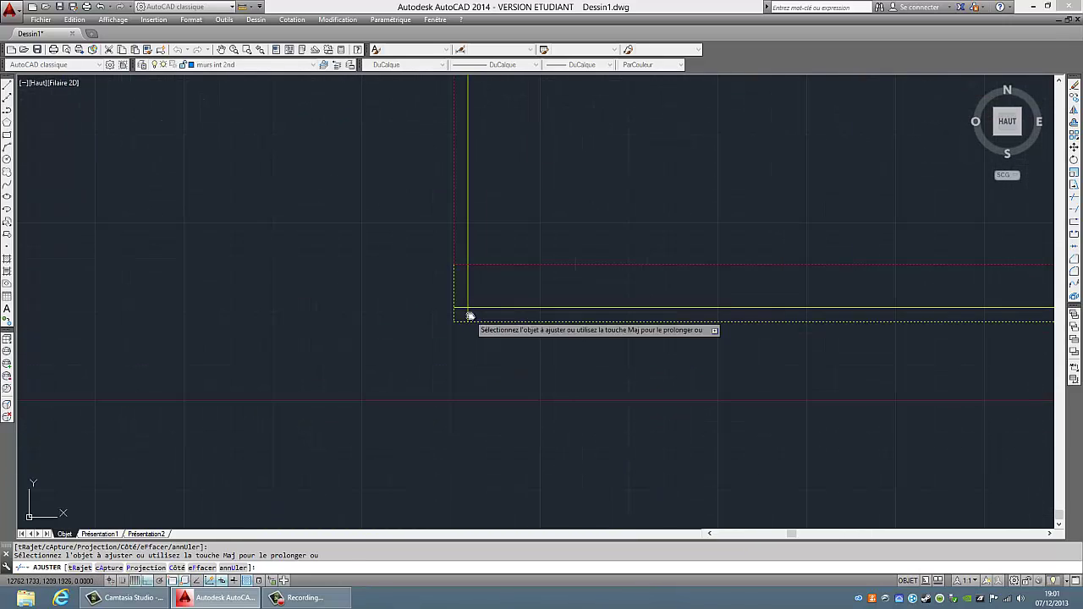
{"action": "middle_click_drag", "start_coordinate": [465, 310], "coordinate": [489, 299]}
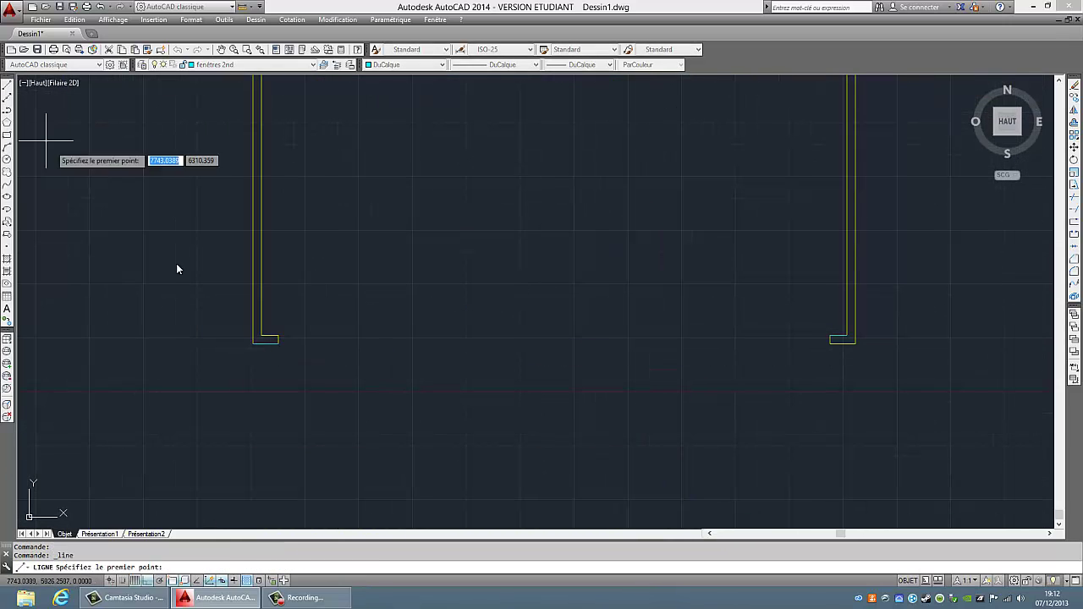
- Draw a window line across the second-floor opening and remove the extra copy
{"action": "left_click", "coordinate": [278, 340]}
{"action": "left_click", "coordinate": [831, 340]}
{"action": "right_click", "coordinate": [725, 314]}
{"action": "left_click", "coordinate": [736, 319]}
{"action": "middle_click_drag", "start_coordinate": [401, 247], "coordinate": [375, 136]}
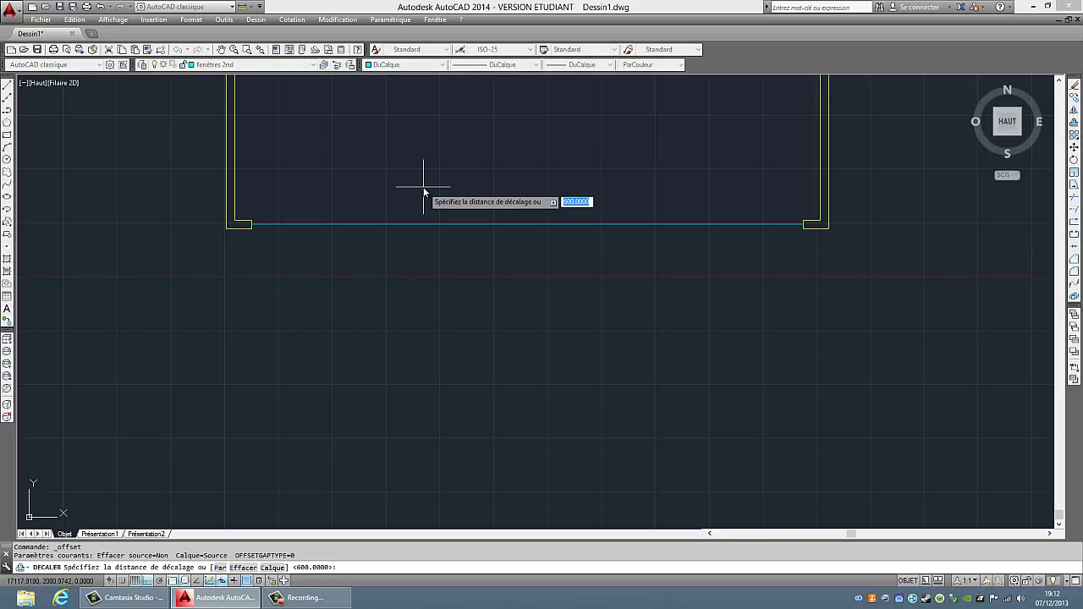
{"action": "scroll", "coordinate": [265, 228], "scroll_direction": "up", "scroll_amount": 3}
{"action": "scroll", "coordinate": [266, 229], "scroll_direction": "down", "scroll_amount": 3}
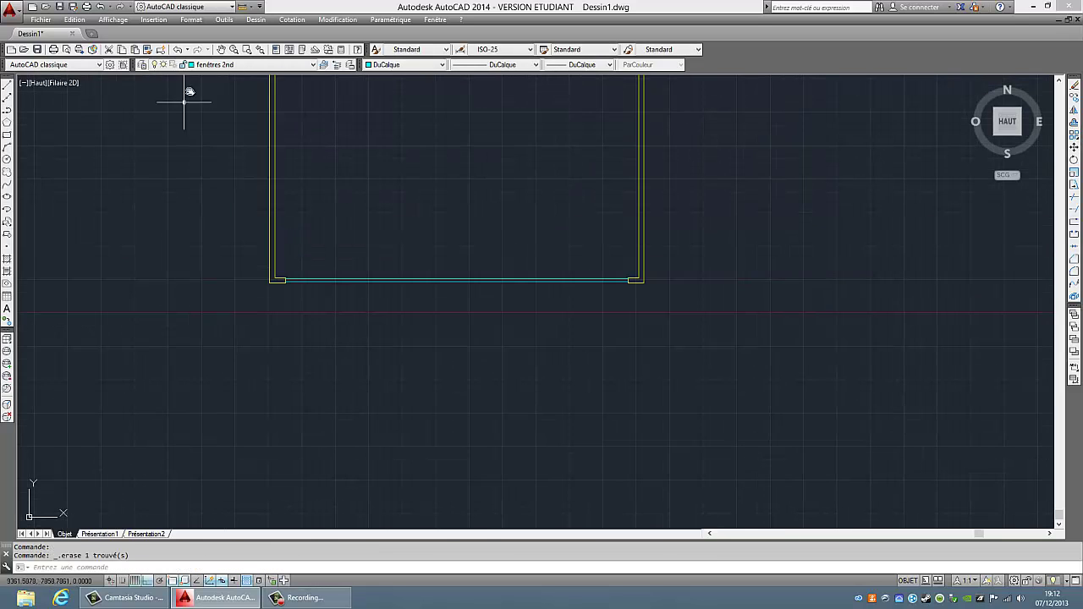
{"action": "left_click", "coordinate": [254, 64]}
- Switch the current layer, draw another line, and hide the layers not needed now
{"action": "left_click", "coordinate": [216, 158]}
{"action": "left_click", "coordinate": [7, 86]}
{"action": "scroll", "coordinate": [394, 292], "scroll_direction": "up", "scroll_amount": 3}
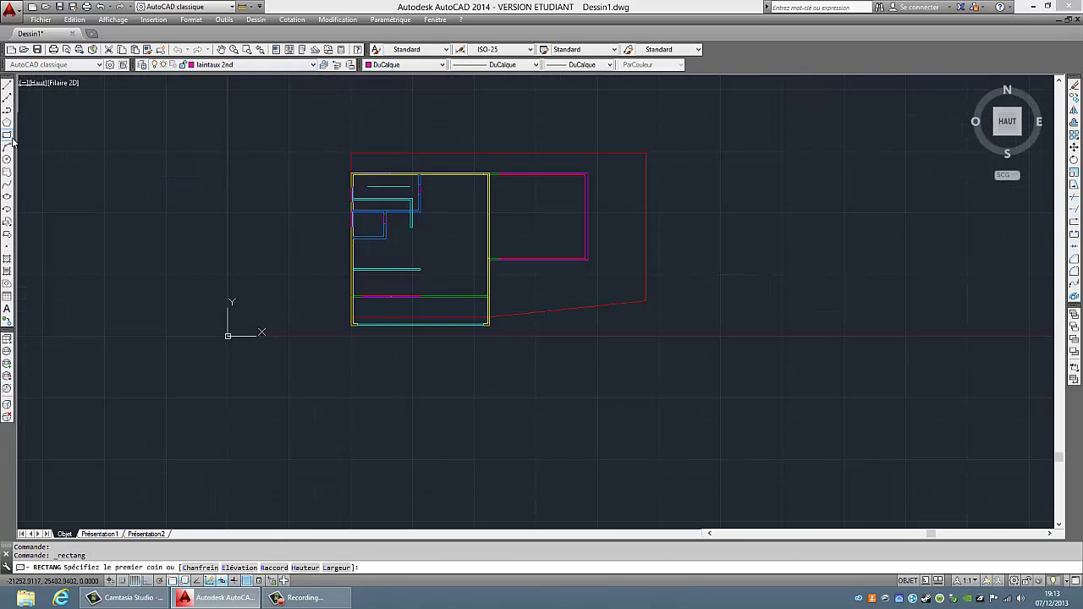
{"action": "scroll", "coordinate": [322, 231], "scroll_direction": "up", "scroll_amount": 3}
{"action": "scroll", "coordinate": [351, 198], "scroll_direction": "down", "scroll_amount": 4}
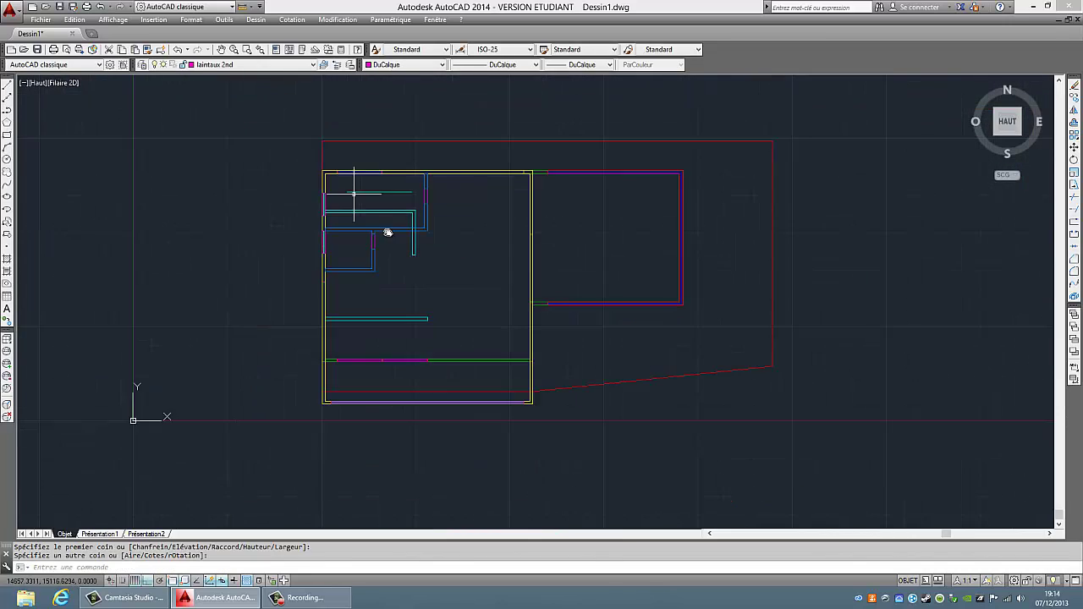
{"action": "scroll", "coordinate": [386, 229], "scroll_direction": "down", "scroll_amount": 1}
{"action": "left_click", "coordinate": [220, 65]}
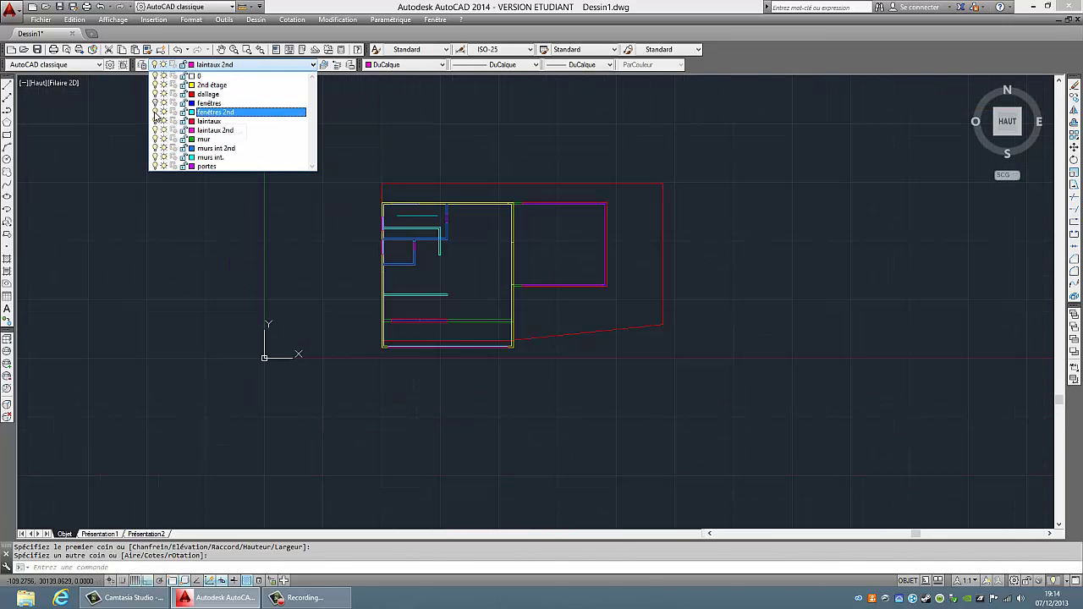
{"action": "left_click", "coordinate": [158, 160]}
{"action": "middle_click_drag", "start_coordinate": [506, 284], "coordinate": [447, 250]}
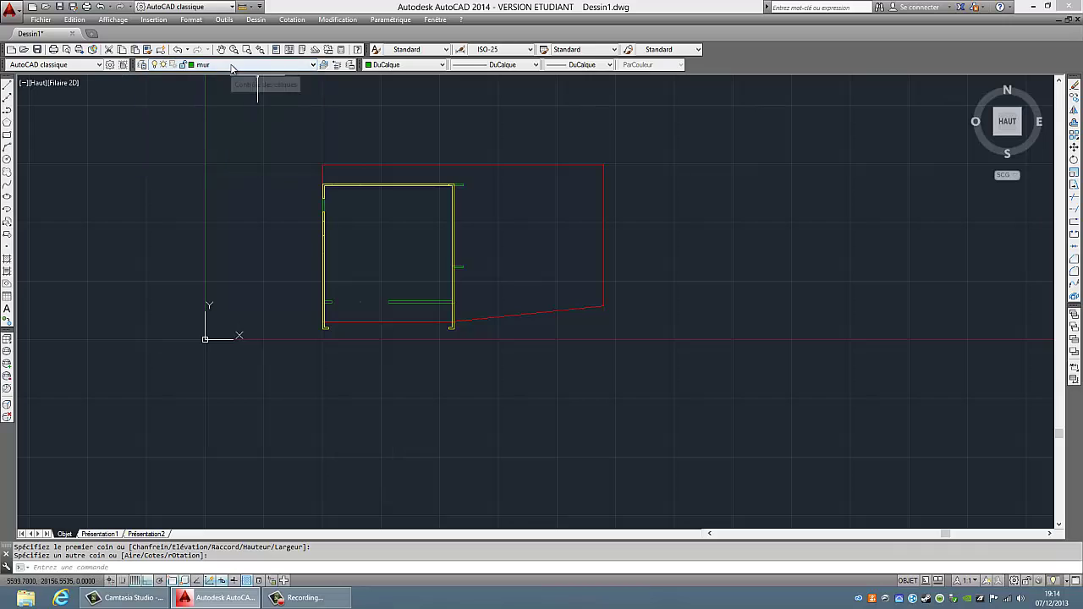
{"action": "left_click", "coordinate": [210, 64]}
- Show the blue layer, make 2nd étage current, and draw a yellow outline line
{"action": "left_click", "coordinate": [157, 108]}
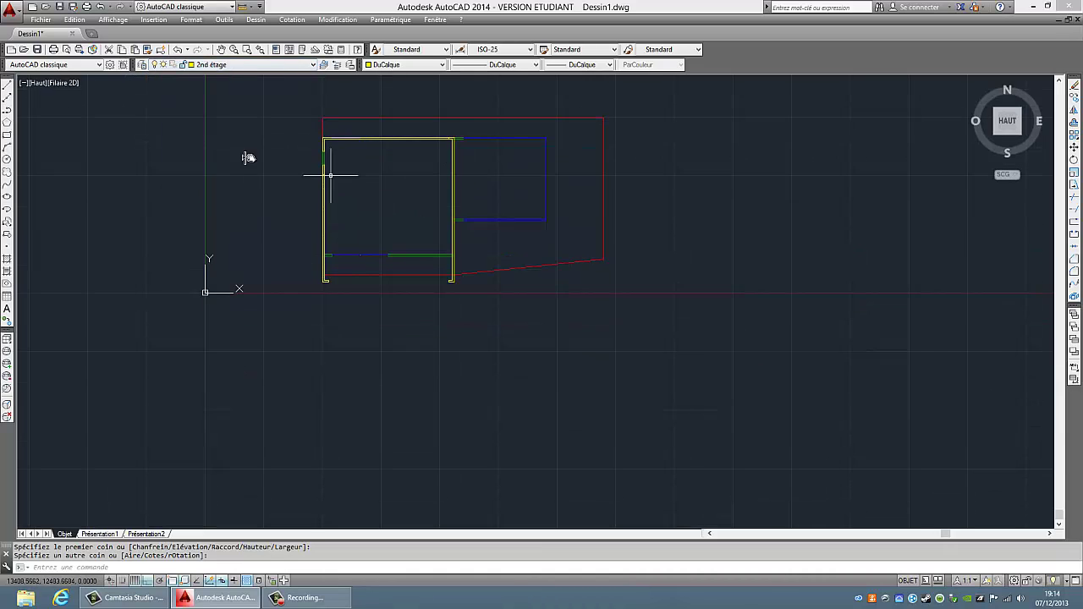
{"action": "scroll", "coordinate": [459, 142], "scroll_direction": "up", "scroll_amount": 4}
{"action": "scroll", "coordinate": [499, 283], "scroll_direction": "up", "scroll_amount": 3}
{"action": "left_click", "coordinate": [500, 283]}
{"action": "scroll", "coordinate": [609, 188], "scroll_direction": "down", "scroll_amount": 4}
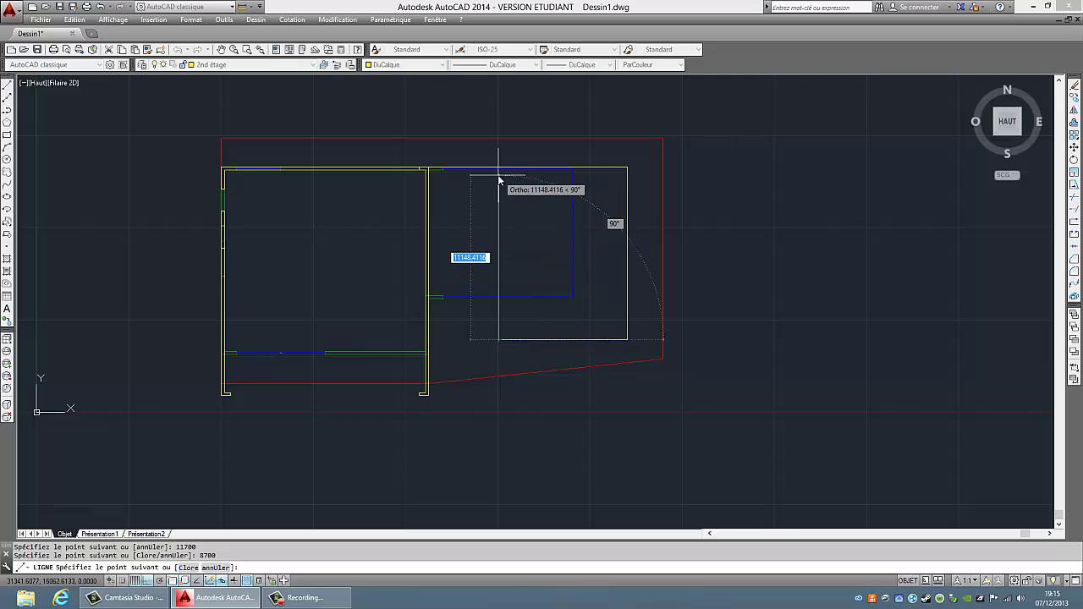
{"action": "key", "text": "Escape"}
{"action": "key", "text": "Return"}
- Trace another outline corner over the plan's right part, then open the Layer Properties Manager
{"action": "left_click", "coordinate": [615, 259]}
{"action": "scroll", "coordinate": [615, 260], "scroll_direction": "up", "scroll_amount": 3}
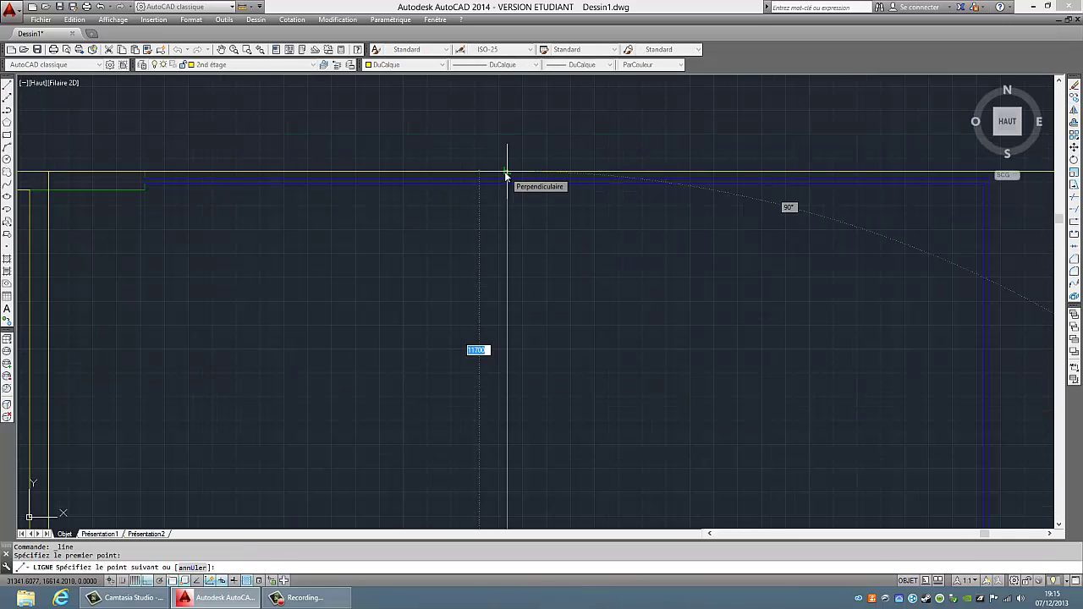
{"action": "scroll", "coordinate": [499, 182], "scroll_direction": "down", "scroll_amount": 4}
{"action": "key", "text": "Escape"}
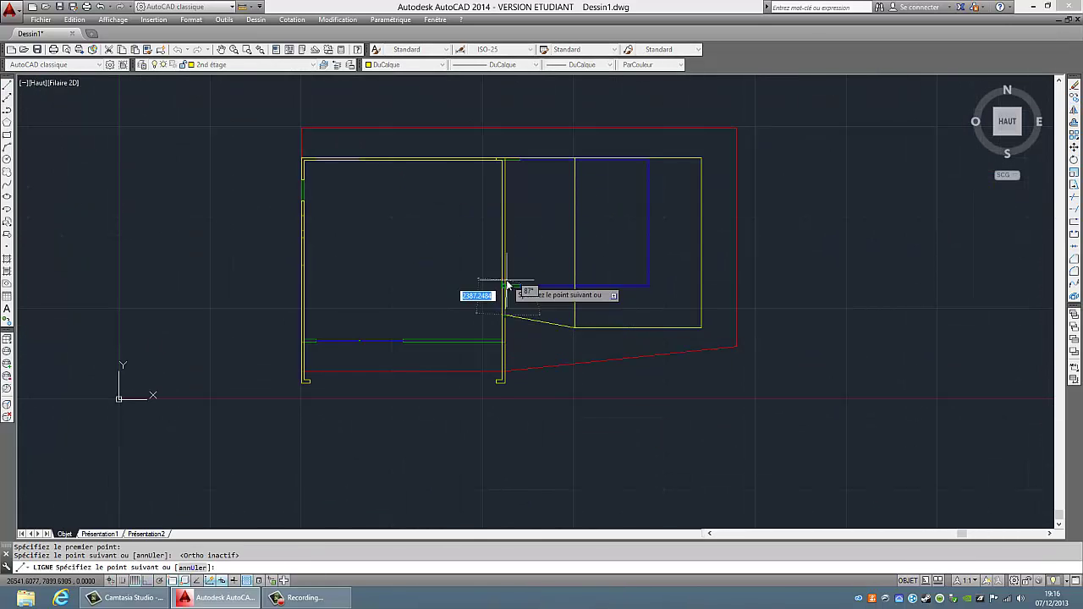
{"action": "right_click", "coordinate": [508, 286]}
{"action": "left_click", "coordinate": [530, 206]}
{"action": "left_click", "coordinate": [254, 65]}
- Create a layer named 'toit' with green colour 90
{"action": "left_click", "coordinate": [143, 64]}
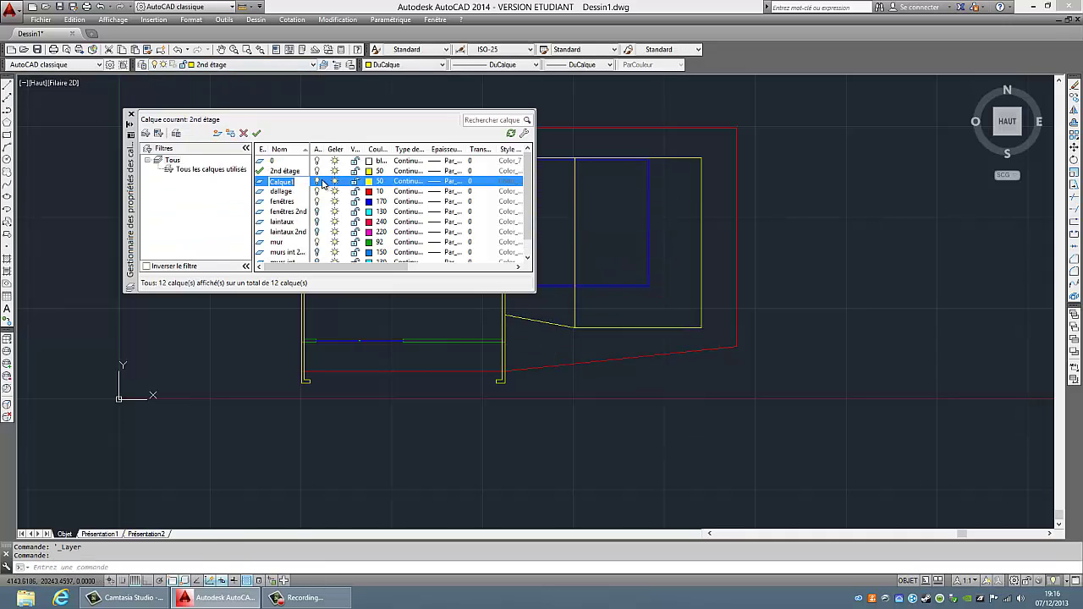
{"action": "type", "text": "toit"}
{"action": "left_click", "coordinate": [377, 181]}
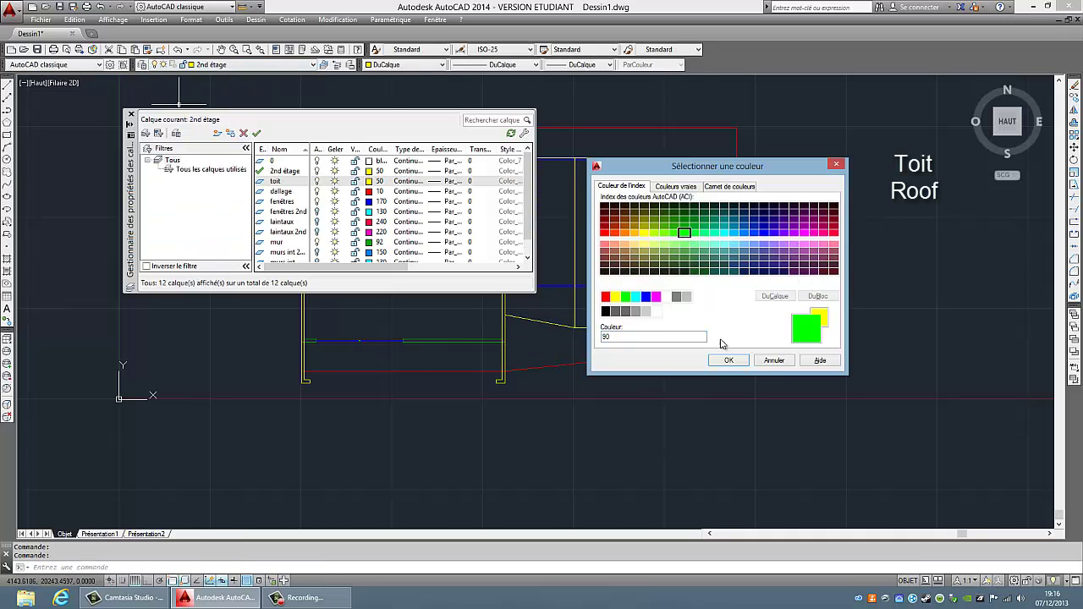
{"action": "left_click", "coordinate": [727, 360]}
{"action": "left_click", "coordinate": [131, 113]}
- Move the selected roof lines onto the toit layer
{"action": "left_click", "coordinate": [254, 65]}
{"action": "left_click", "coordinate": [229, 164]}
{"action": "scroll", "coordinate": [507, 313], "scroll_direction": "up", "scroll_amount": 5}
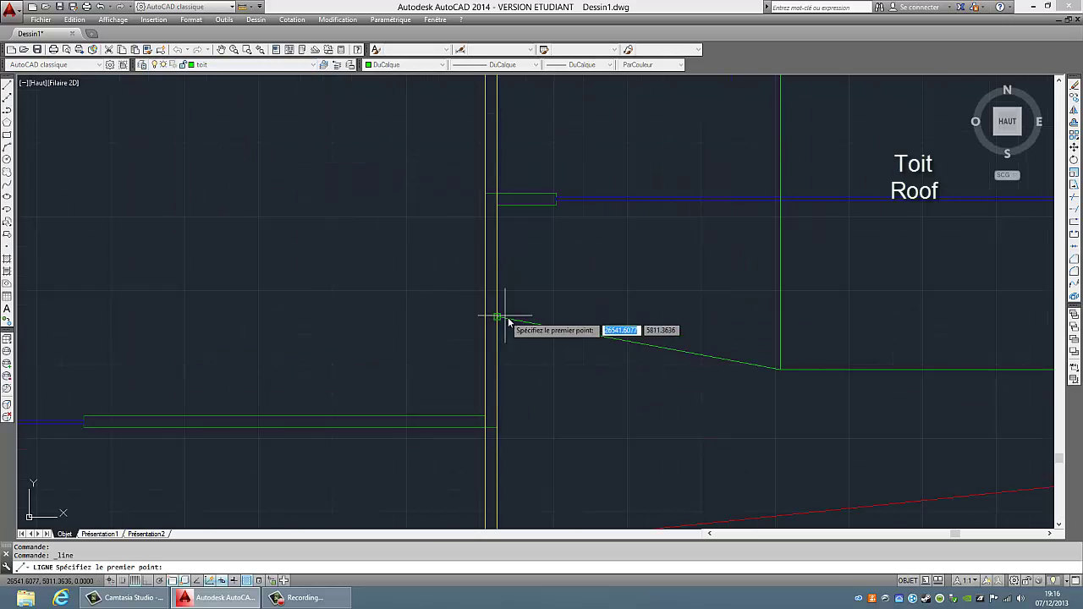
{"action": "scroll", "coordinate": [590, 336], "scroll_direction": "down", "scroll_amount": 5}
{"action": "key", "text": "Escape"}
- Hide the plan layers and save the drawing
{"action": "left_click", "coordinate": [253, 64]}
{"action": "left_click", "coordinate": [163, 175]}
{"action": "left_click", "coordinate": [421, 208]}
{"action": "key", "text": "ctrl+s"}
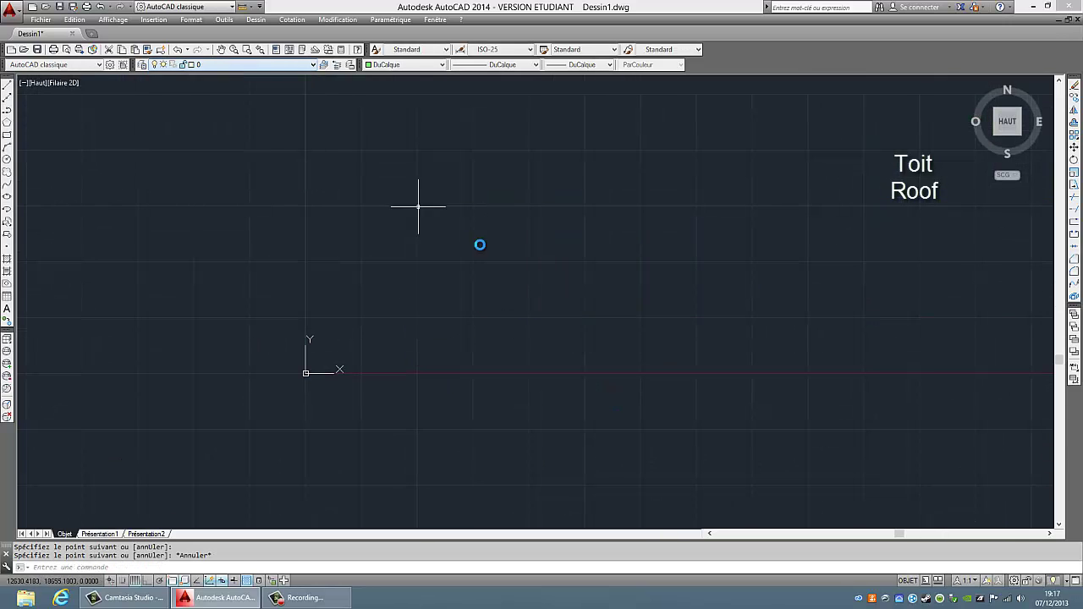
- Turn the hidden layers back on, set fenêtres current, and shift the plan right
{"action": "left_click", "coordinate": [254, 65]}
{"action": "left_click", "coordinate": [212, 103]}
{"action": "left_click", "coordinate": [253, 64]}
{"action": "left_click", "coordinate": [164, 175]}
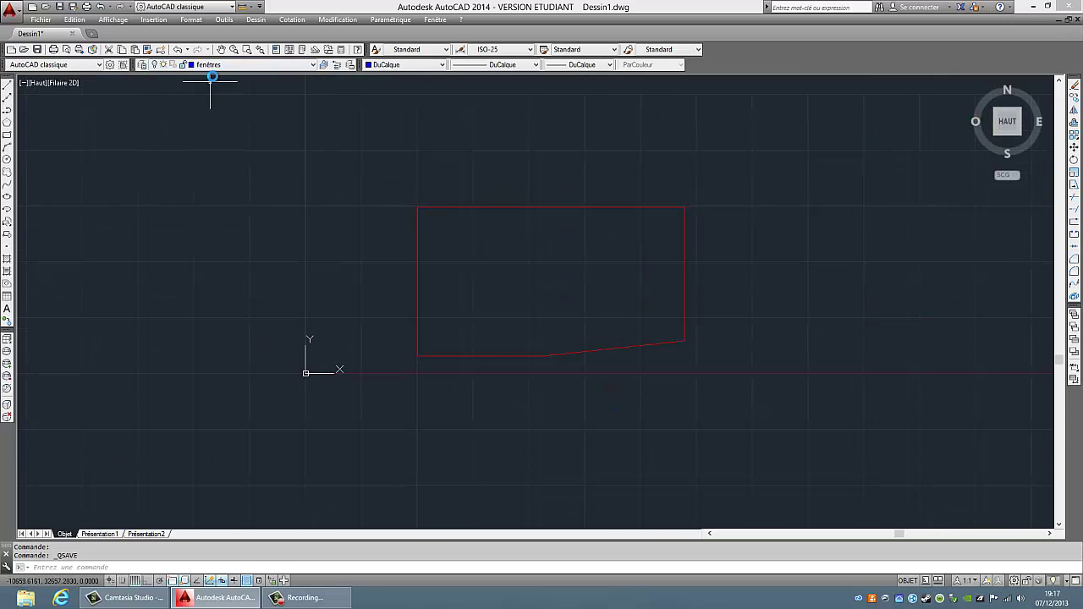
{"action": "left_click", "coordinate": [254, 64]}
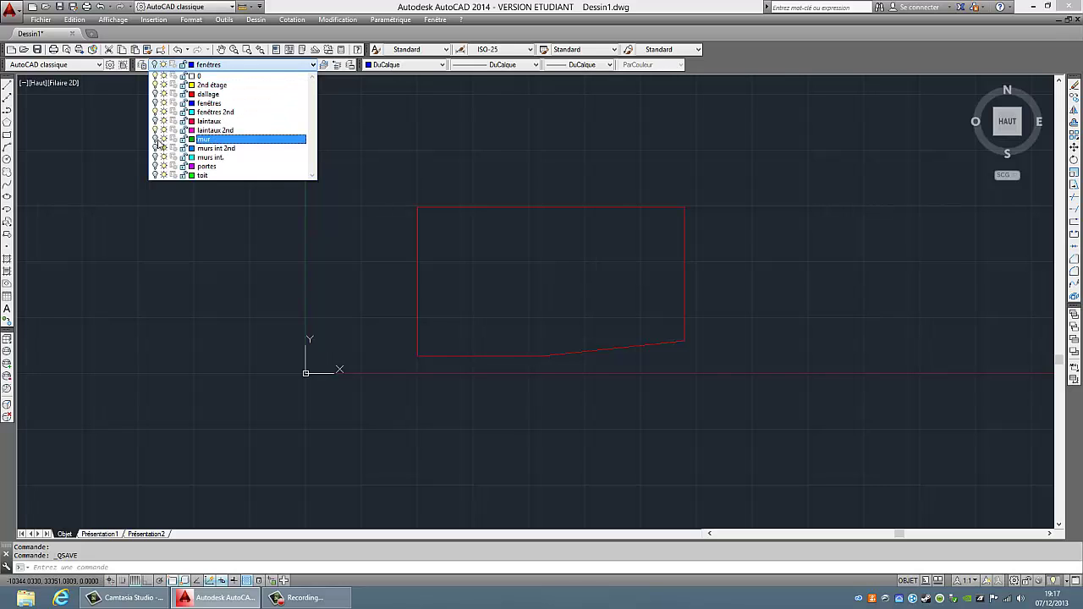
{"action": "left_click", "coordinate": [203, 175]}
{"action": "left_click", "coordinate": [433, 428]}
- Make toit current and extrude the selected wall outlines into 3D solids with EXT
{"action": "left_click", "coordinate": [836, 428]}
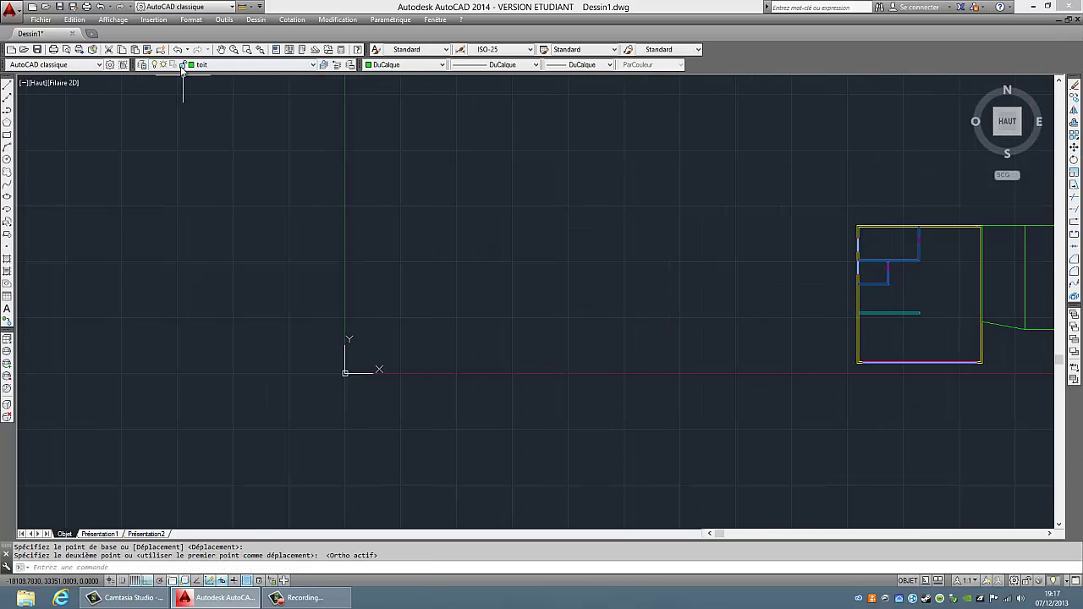
{"action": "left_click", "coordinate": [254, 64]}
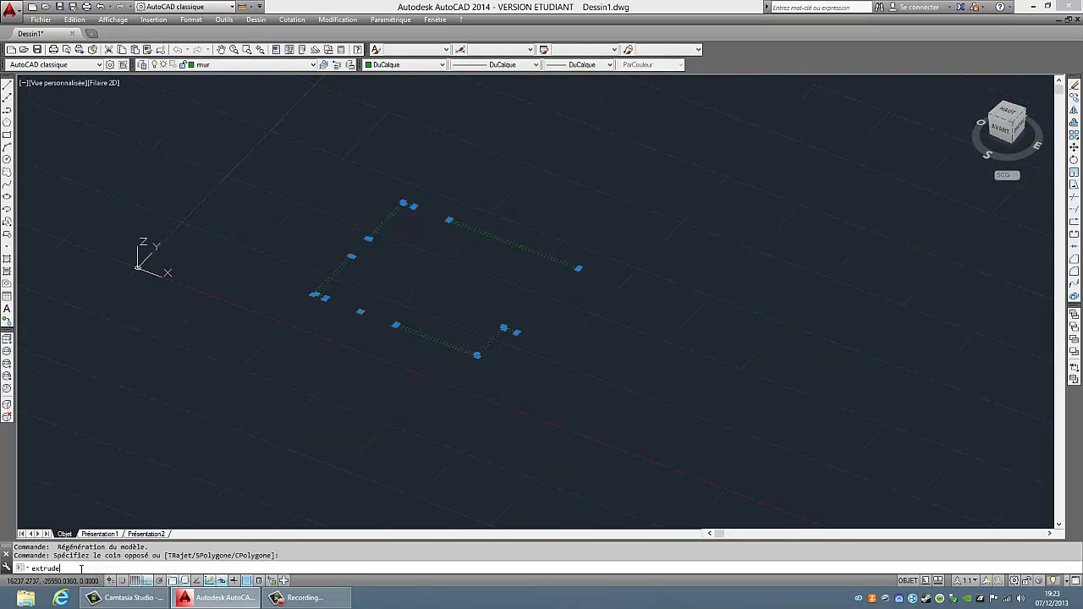
{"action": "key", "text": "Return"}
{"action": "type", "text": "ext"}
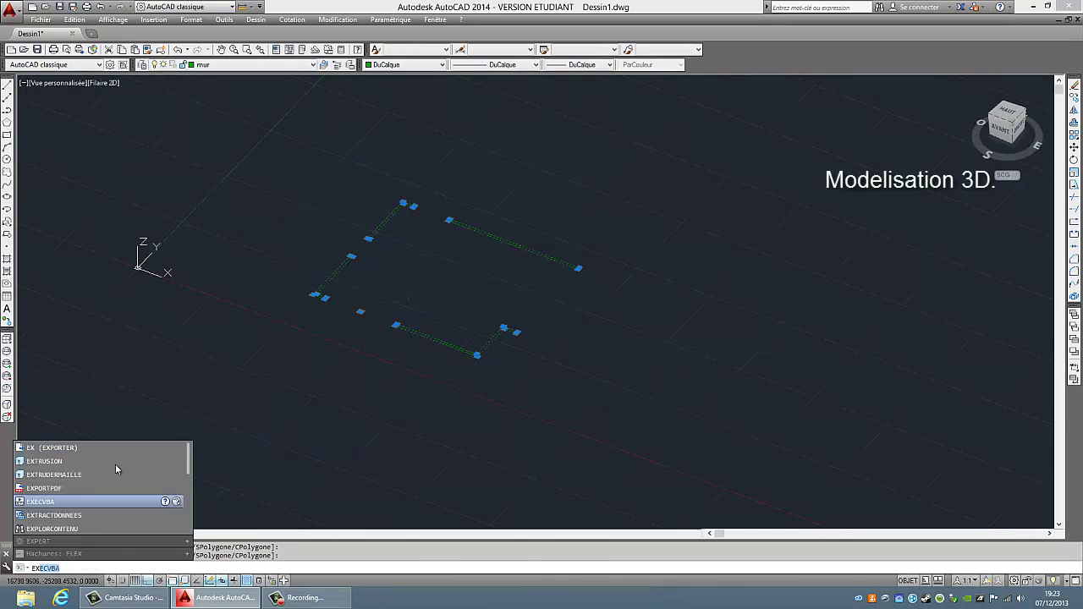
{"action": "key", "text": "Return"}
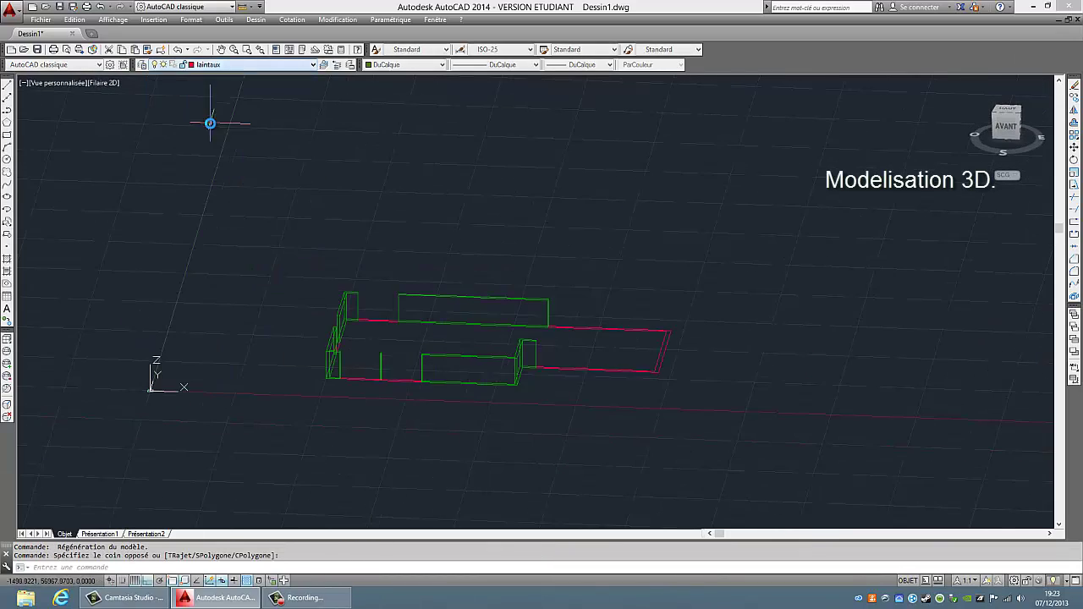
{"action": "scroll", "coordinate": [339, 354], "scroll_direction": "up", "scroll_amount": 5}
{"action": "scroll", "coordinate": [226, 389], "scroll_direction": "down", "scroll_amount": 5}
{"action": "scroll", "coordinate": [452, 450], "scroll_direction": "up", "scroll_amount": 5}
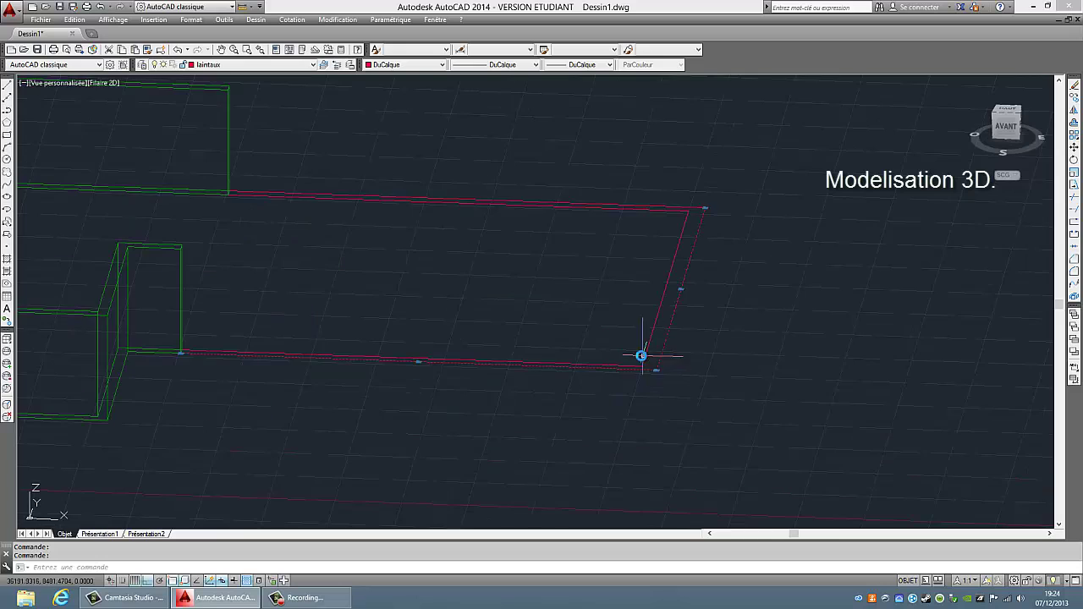
{"action": "scroll", "coordinate": [295, 389], "scroll_direction": "up", "scroll_amount": 3}
{"action": "scroll", "coordinate": [309, 378], "scroll_direction": "down", "scroll_amount": 3}
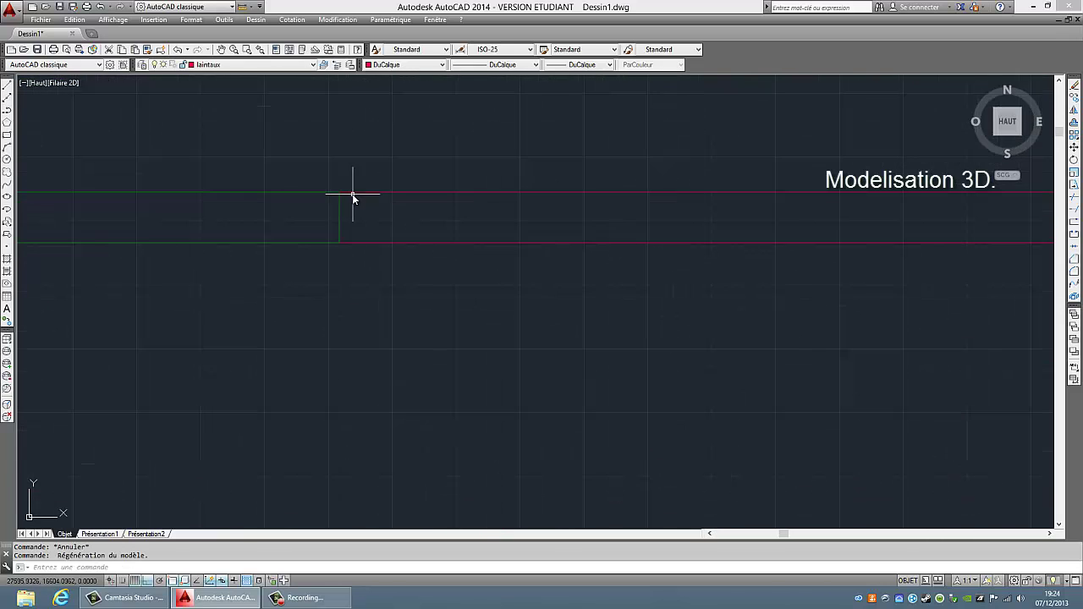
- Finish the red lintel outline lines and convert them into regions
{"action": "right_click", "coordinate": [414, 285]}
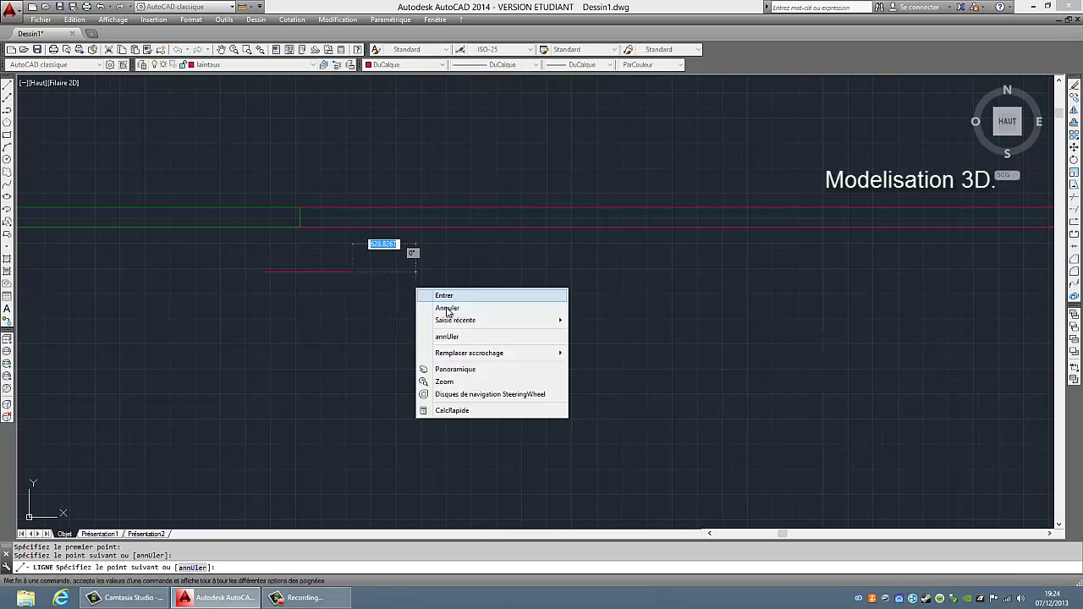
{"action": "left_click", "coordinate": [440, 292]}
{"action": "scroll", "coordinate": [295, 205], "scroll_direction": "down", "scroll_amount": 2}
{"action": "scroll", "coordinate": [338, 296], "scroll_direction": "up", "scroll_amount": 2}
{"action": "scroll", "coordinate": [337, 290], "scroll_direction": "down", "scroll_amount": 2}
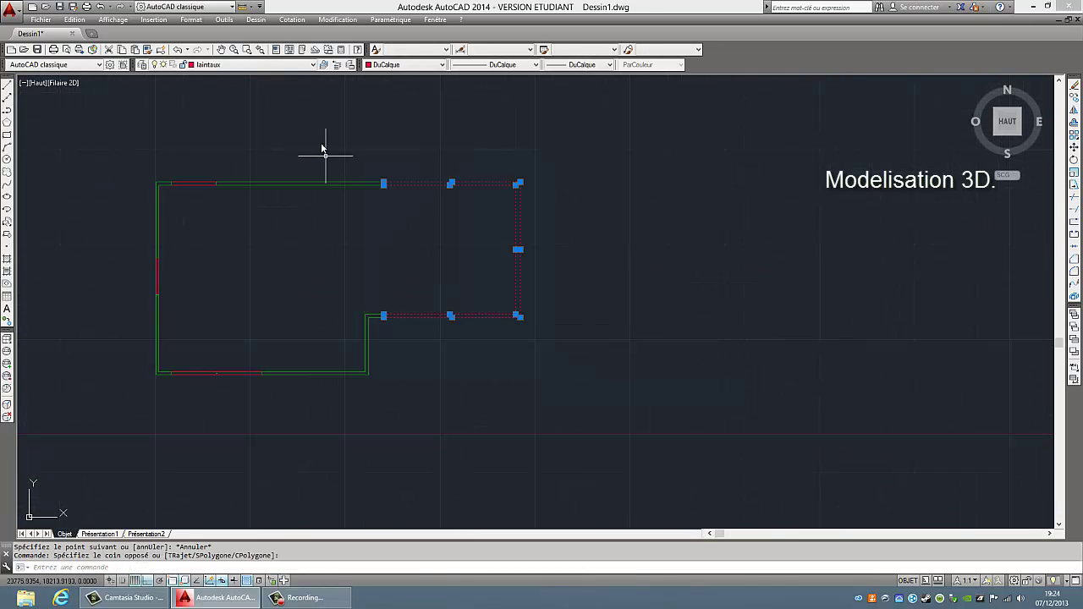
{"action": "left_click", "coordinate": [255, 19]}
{"action": "left_click", "coordinate": [271, 309]}
{"action": "key", "text": "Escape"}
- Orbit into a 3D view and try copying one lintel outline from a base point
{"action": "middle_click_drag", "start_coordinate": [486, 352], "coordinate": [546, 290], "text": "shift"}
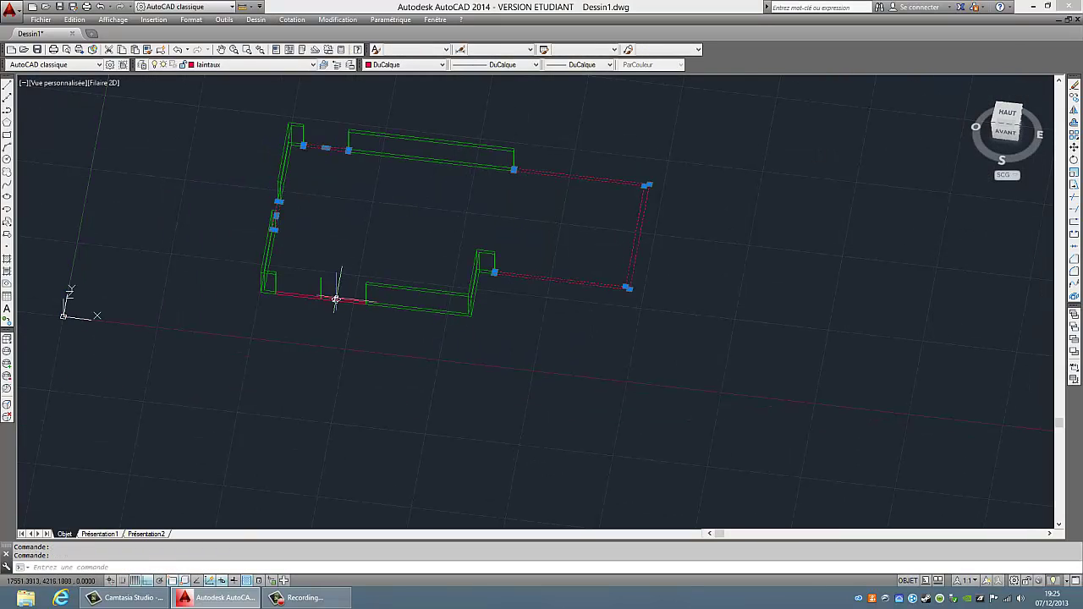
{"action": "key", "text": "Escape"}
{"action": "left_click", "coordinate": [1075, 98]}
{"action": "key", "text": "Return"}
{"action": "left_click", "coordinate": [628, 288]}
{"action": "scroll", "coordinate": [290, 261], "scroll_direction": "down", "scroll_amount": 5}
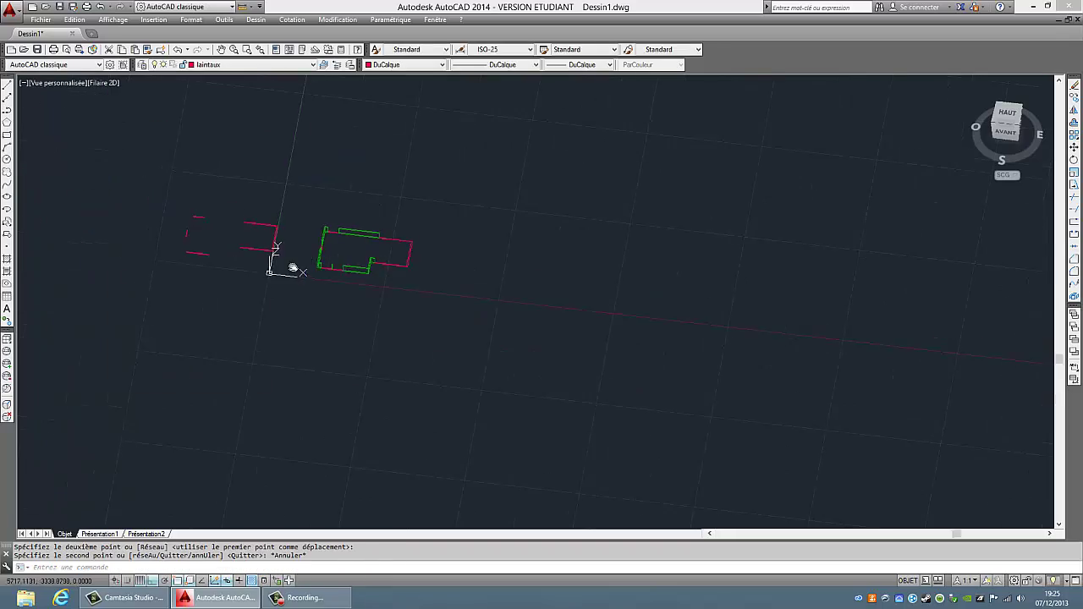
{"action": "scroll", "coordinate": [296, 226], "scroll_direction": "up", "scroll_amount": 6}
{"action": "key", "text": "Escape"}
- Extrude the red lintel outlines to a height of 25
{"action": "key", "text": "Return"}
{"action": "scroll", "coordinate": [314, 423], "scroll_direction": "up", "scroll_amount": 3}
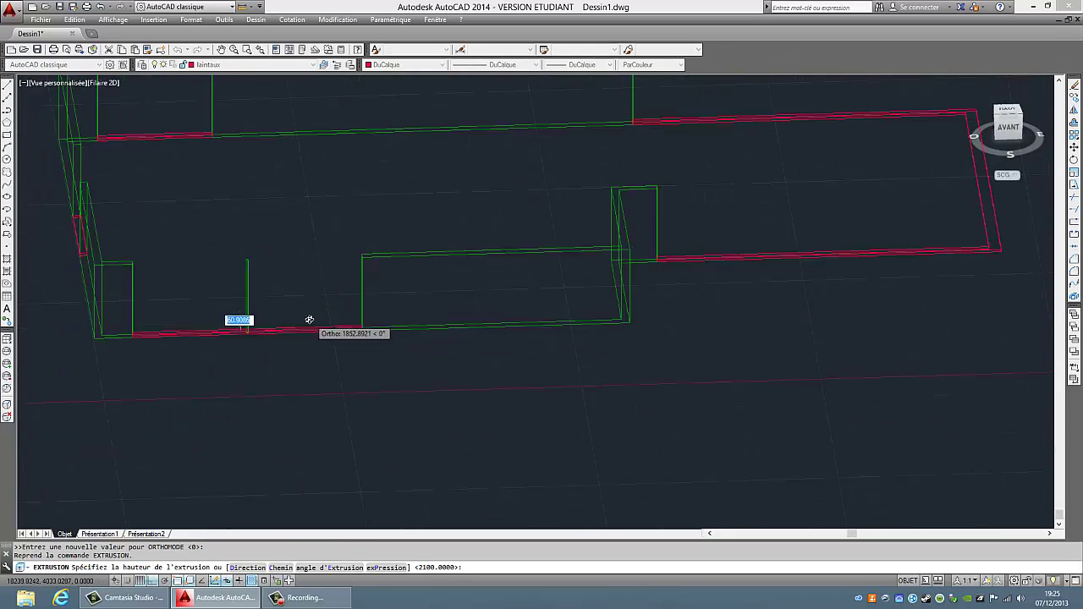
{"action": "scroll", "coordinate": [307, 305], "scroll_direction": "up", "scroll_amount": 3}
{"action": "scroll", "coordinate": [584, 230], "scroll_direction": "up", "scroll_amount": 3}
{"action": "scroll", "coordinate": [583, 230], "scroll_direction": "down", "scroll_amount": 3}
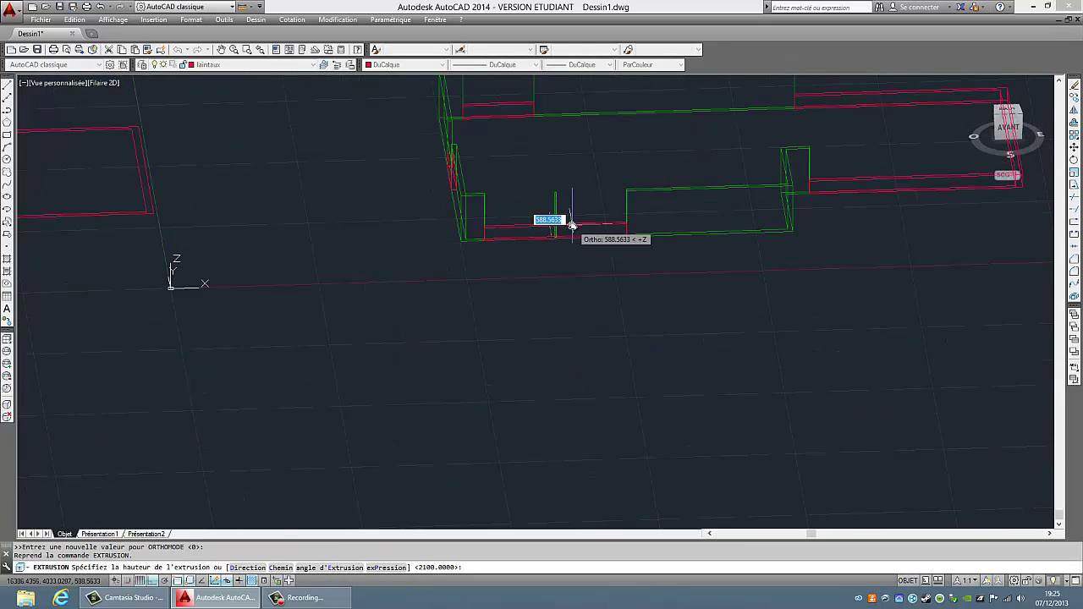
{"action": "type", "text": "25"}
{"action": "key", "text": "Return"}
{"action": "scroll", "coordinate": [452, 363], "scroll_direction": "down", "scroll_amount": 3}
{"action": "scroll", "coordinate": [380, 364], "scroll_direction": "down", "scroll_amount": 2}
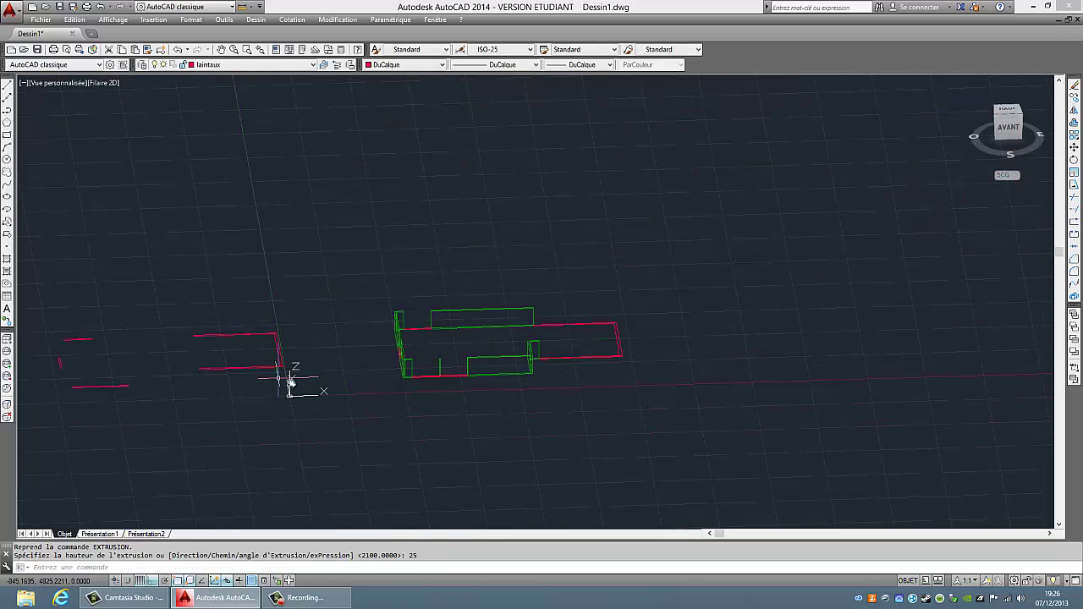
{"action": "scroll", "coordinate": [575, 242], "scroll_direction": "up", "scroll_amount": 3}
- Copy the extruded lintels up onto the top of the walls with CO
{"action": "type", "text": "co"}
{"action": "key", "text": "Return"}
{"action": "left_click", "coordinate": [375, 386]}
{"action": "scroll", "coordinate": [295, 150], "scroll_direction": "up", "scroll_amount": 3}
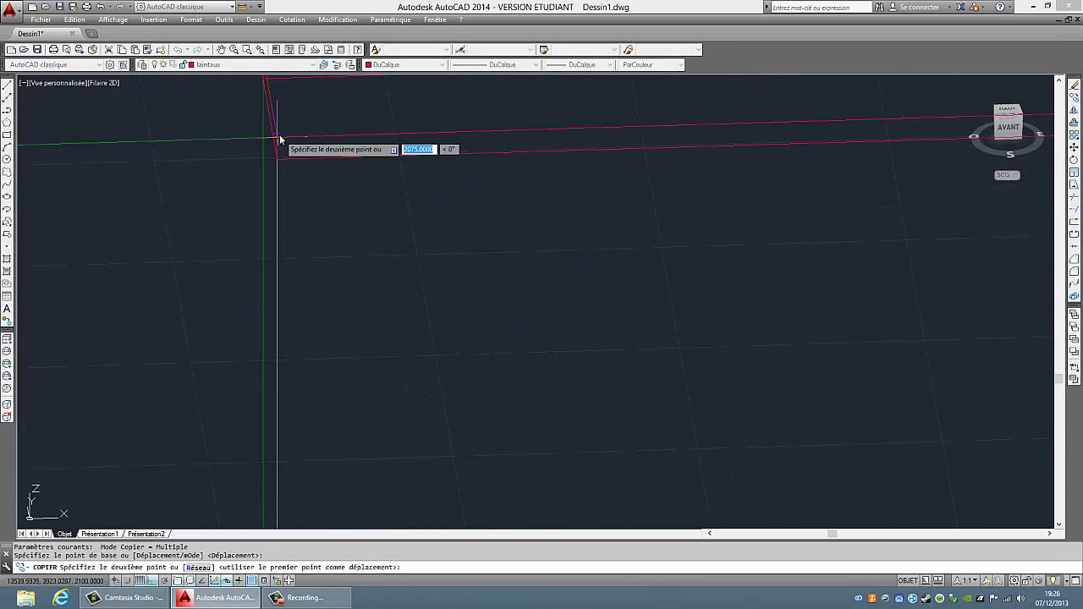
{"action": "left_click", "coordinate": [280, 138]}
{"action": "scroll", "coordinate": [404, 266], "scroll_direction": "down", "scroll_amount": 5}
{"action": "key", "text": "Escape"}
{"action": "scroll", "coordinate": [478, 282], "scroll_direction": "down", "scroll_amount": 1}
- Erase the stray red fragments left around the house model
{"action": "mouse_move", "coordinate": [480, 281]}
{"action": "middle_mouse_down", "text": "shift"}
{"action": "mouse_move", "coordinate": [358, 353]}
{"action": "mouse_move", "coordinate": [373, 338]}
{"action": "mouse_move", "coordinate": [459, 350]}
{"action": "mouse_move", "coordinate": [385, 399]}
{"action": "middle_mouse_up", "text": "shift"}
{"action": "scroll", "coordinate": [384, 329], "scroll_direction": "up", "scroll_amount": 3}
{"action": "scroll", "coordinate": [384, 328], "scroll_direction": "down", "scroll_amount": 3}
{"action": "scroll", "coordinate": [334, 327], "scroll_direction": "down", "scroll_amount": 3}
{"action": "left_click_drag", "start_coordinate": [385, 400], "coordinate": [186, 339]}
{"action": "key", "text": "Delete"}
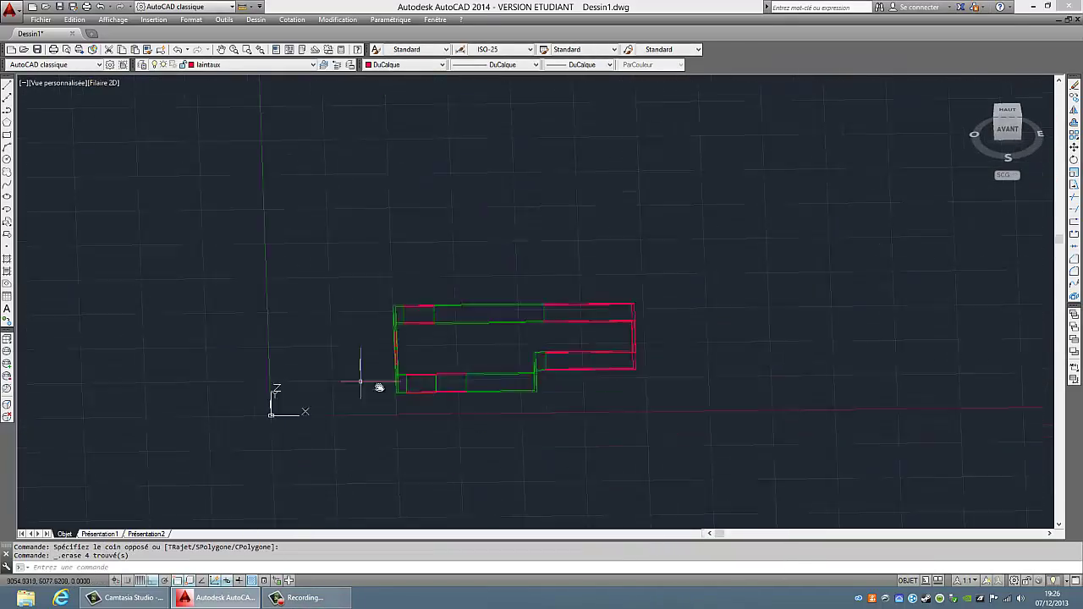
- Make fenêtres the current layer and select a wall line
{"action": "scroll", "coordinate": [363, 375], "scroll_direction": "up", "scroll_amount": 3}
{"action": "left_click", "coordinate": [254, 64]}
{"action": "left_click", "coordinate": [334, 138]}
{"action": "left_click", "coordinate": [583, 321]}
{"action": "scroll", "coordinate": [593, 381], "scroll_direction": "up", "scroll_amount": 5}
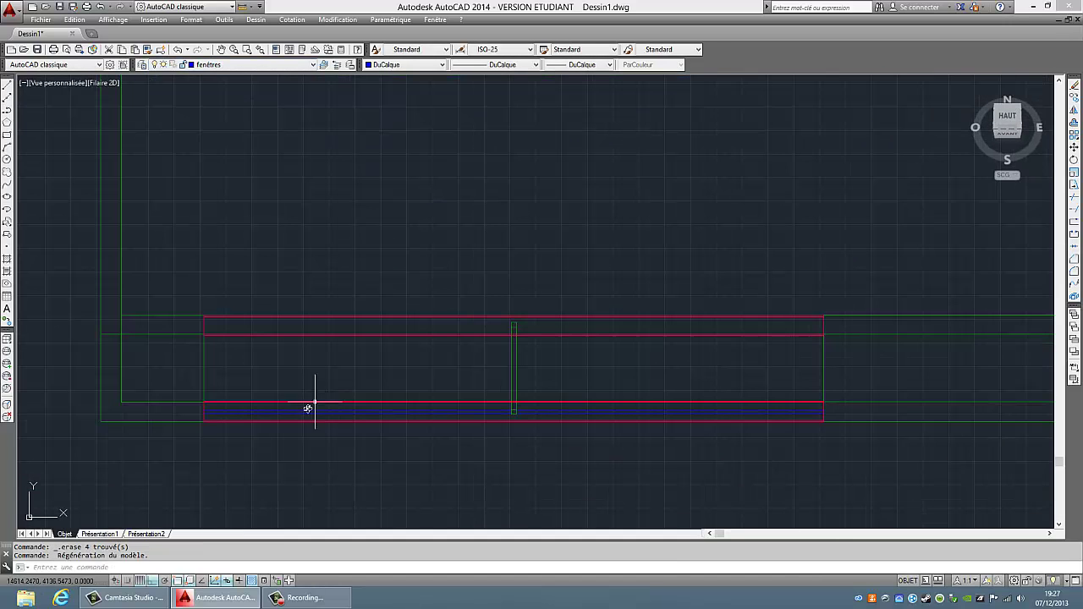
{"action": "left_click", "coordinate": [309, 412]}
{"action": "left_click", "coordinate": [222, 64]}
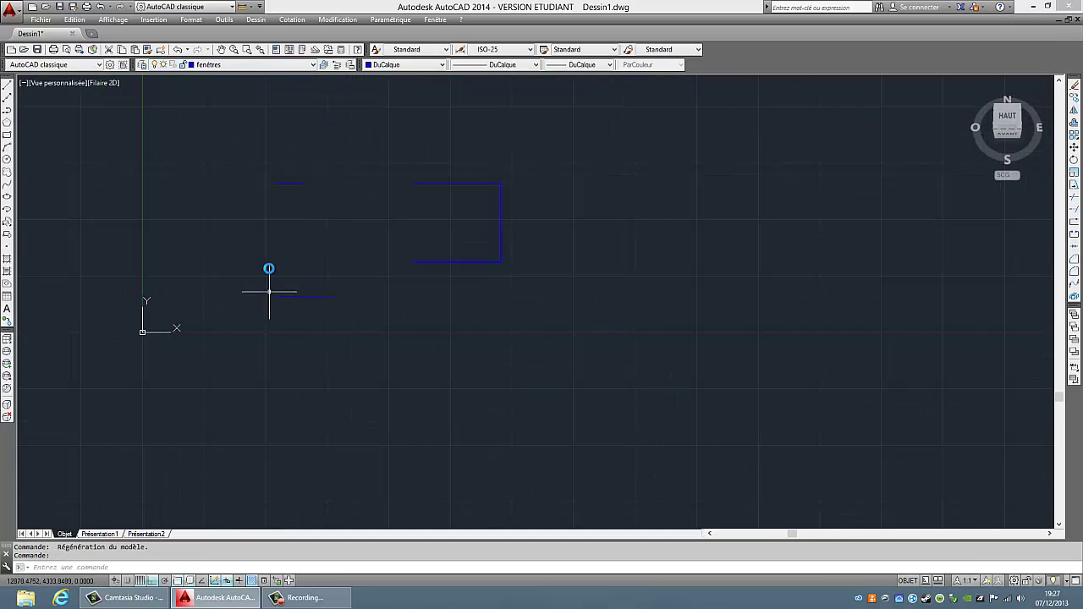
- Set laintaux 2nd as the current layer, then undo that change
{"action": "left_click", "coordinate": [256, 20]}
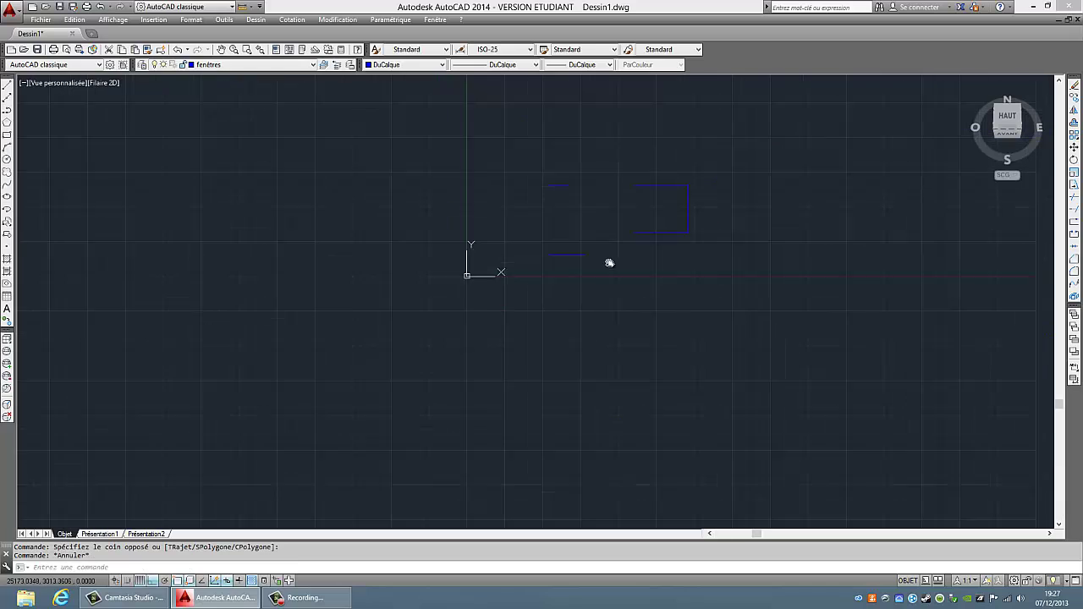
{"action": "left_click", "coordinate": [254, 64]}
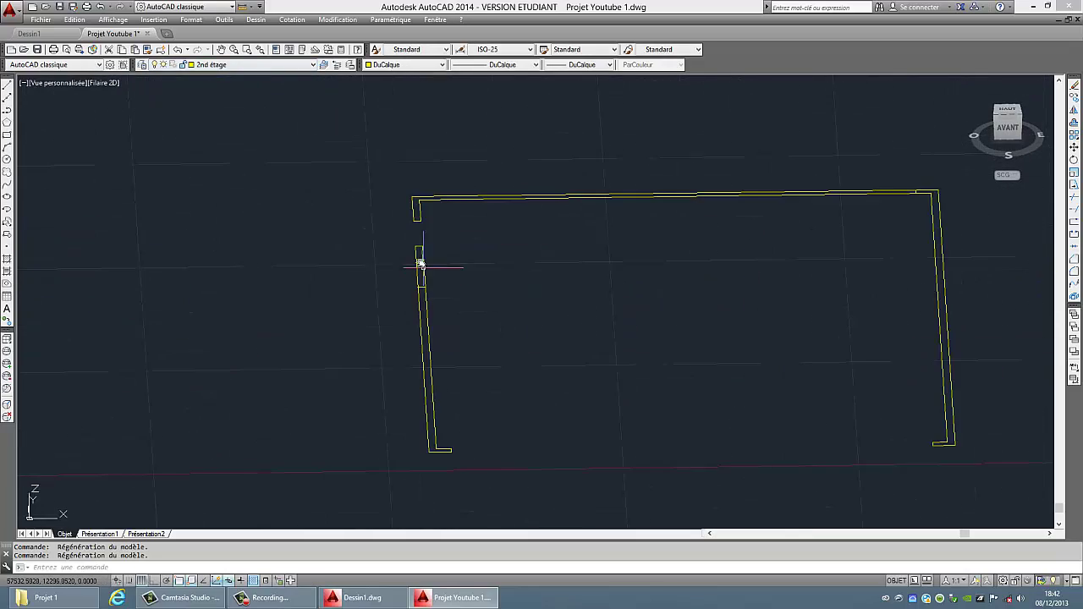
{"action": "right_click", "coordinate": [421, 265]}
{"action": "left_click", "coordinate": [254, 64]}
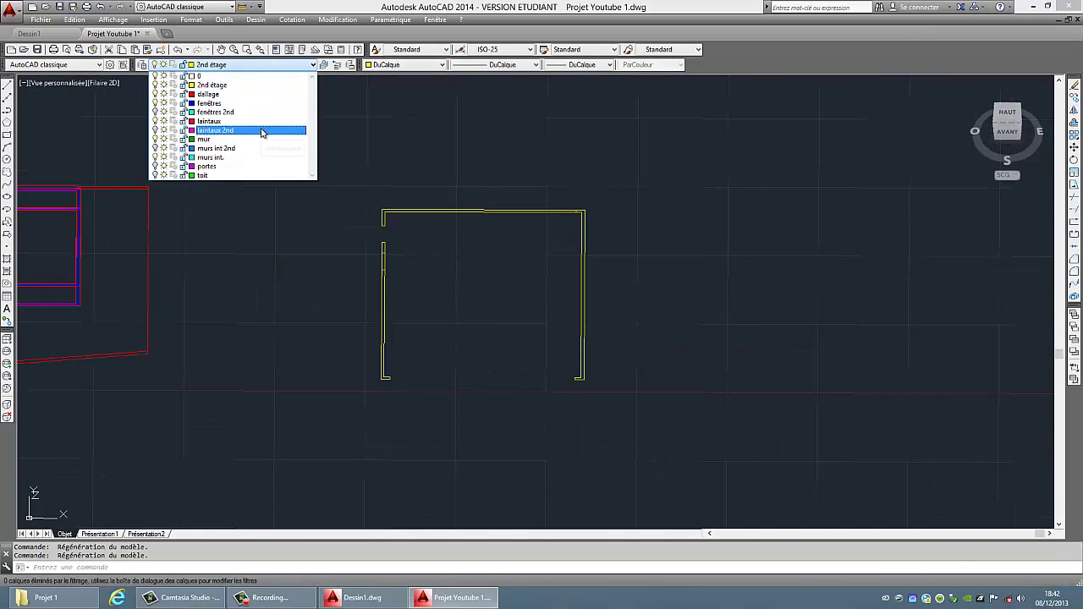
{"action": "left_click", "coordinate": [263, 133]}
{"action": "scroll", "coordinate": [375, 266], "scroll_direction": "up", "scroll_amount": 2}
{"action": "key", "text": "ctrl+z"}
- Make 2nd étage the current layer and select the yellow second-floor wall outline
{"action": "left_click", "coordinate": [254, 65]}
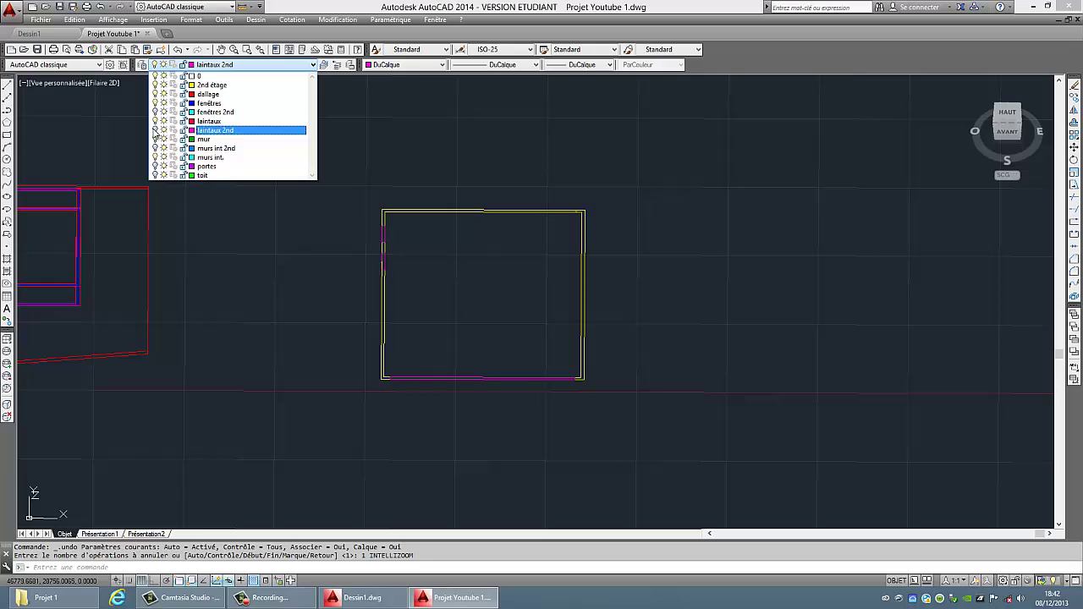
{"action": "left_click", "coordinate": [235, 85]}
{"action": "scroll", "coordinate": [512, 281], "scroll_direction": "down", "scroll_amount": 3}
{"action": "left_click_drag", "start_coordinate": [334, 220], "coordinate": [570, 407]}
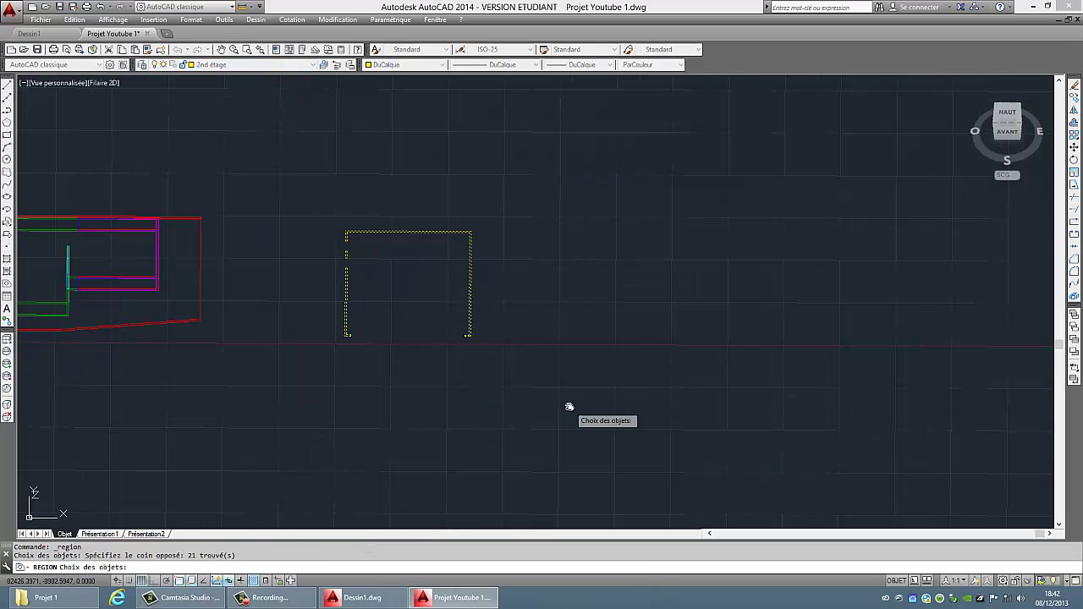
{"action": "key", "text": "Escape"}
{"action": "scroll", "coordinate": [355, 279], "scroll_direction": "up", "scroll_amount": 4}
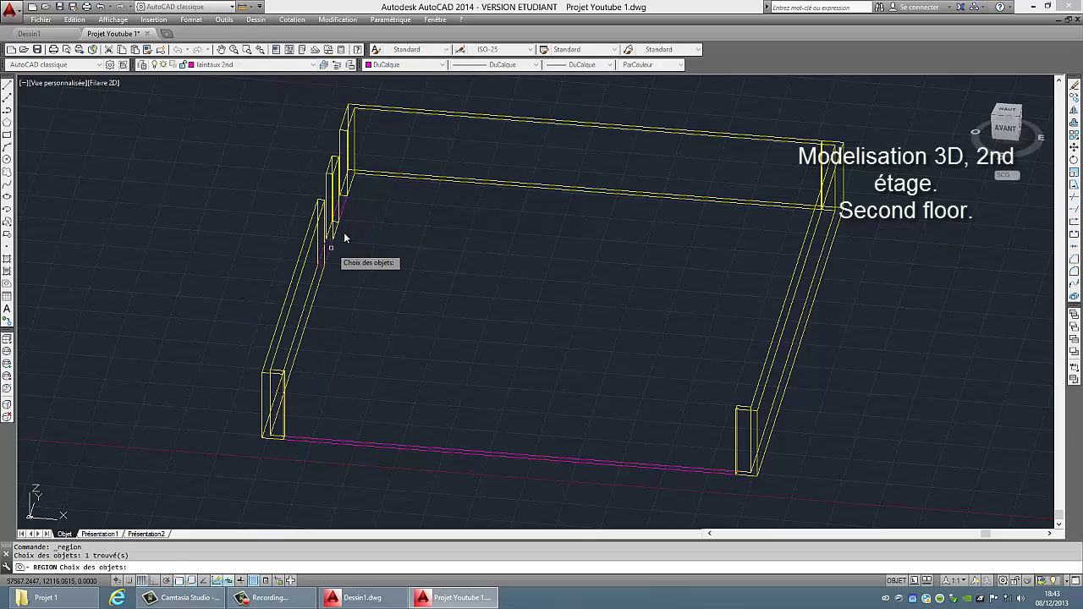
- Extrude the three magenta second-floor lintel profiles to a height of 200 with EXT
{"action": "type", "text": "ext"}
{"action": "key", "text": "Return"}
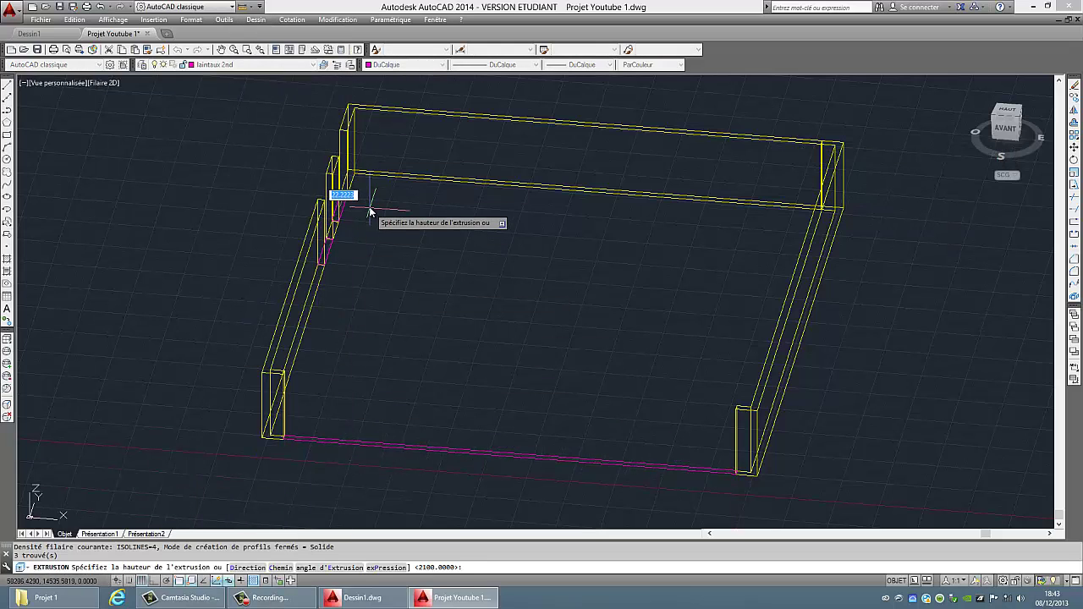
{"action": "type", "text": "200"}
{"action": "key", "text": "Return"}
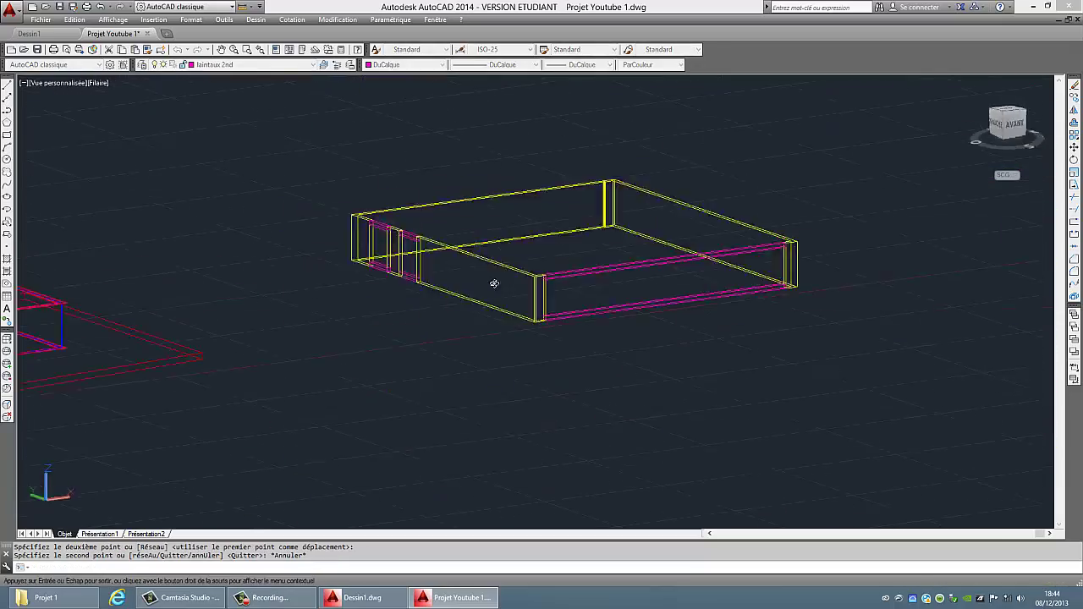
{"action": "middle_click_drag", "start_coordinate": [495, 284], "coordinate": [495, 367], "text": "shift"}
{"action": "scroll", "coordinate": [495, 367], "scroll_direction": "down", "scroll_amount": 2}
{"action": "scroll", "coordinate": [539, 358], "scroll_direction": "down", "scroll_amount": 2}
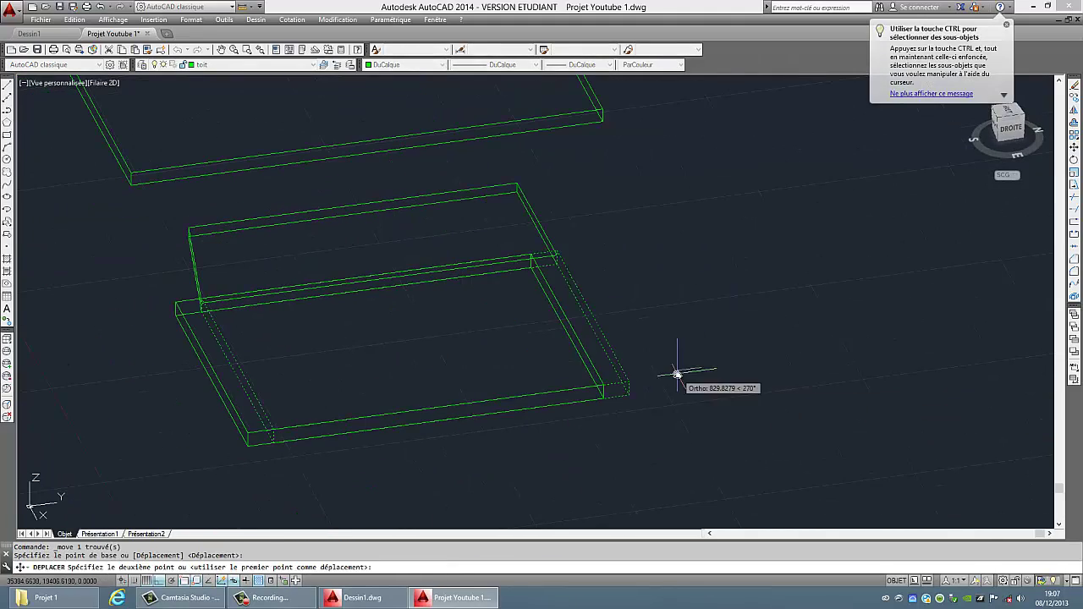
- Undo the accidental roof-slab stretch and orbit around the building
{"action": "key", "text": "ctrl+z"}
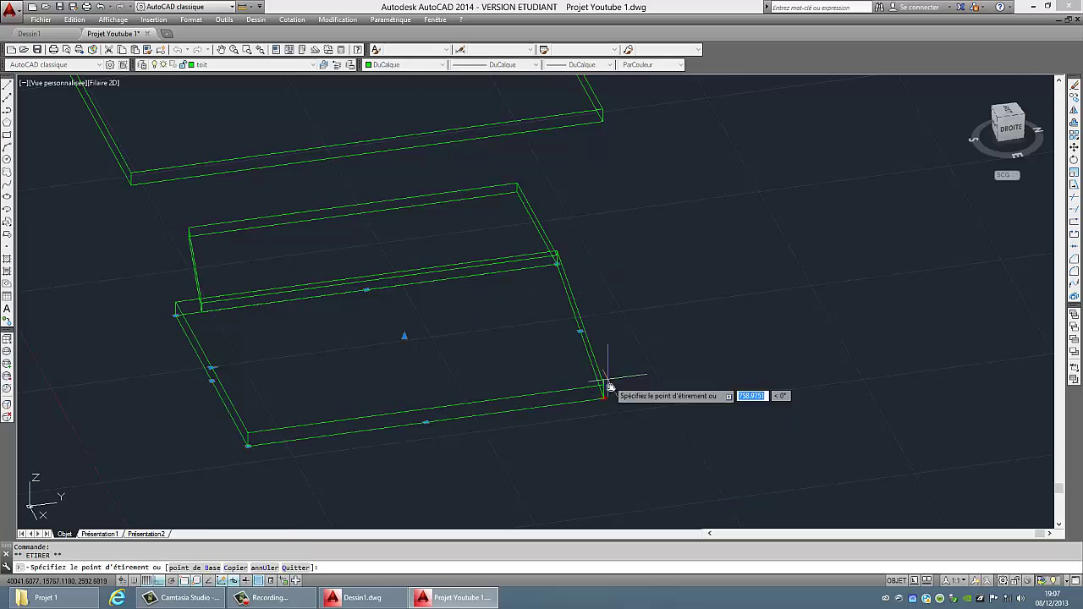
{"action": "mouse_move", "coordinate": [610, 387]}
{"action": "middle_mouse_down", "text": "shift"}
{"action": "mouse_move", "coordinate": [624, 375]}
{"action": "mouse_move", "coordinate": [701, 387]}
{"action": "mouse_move", "coordinate": [489, 427]}
{"action": "middle_mouse_up", "text": "shift"}
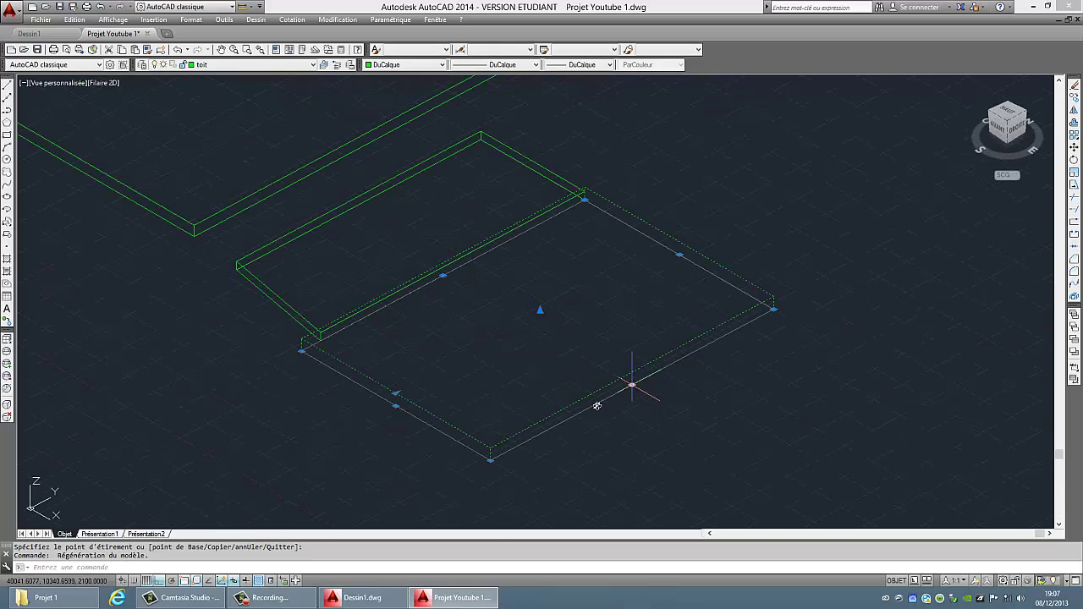
{"action": "key", "text": "Escape"}
{"action": "middle_click_drag", "start_coordinate": [369, 425], "coordinate": [699, 402], "text": "shift"}
{"action": "left_click", "coordinate": [254, 64]}
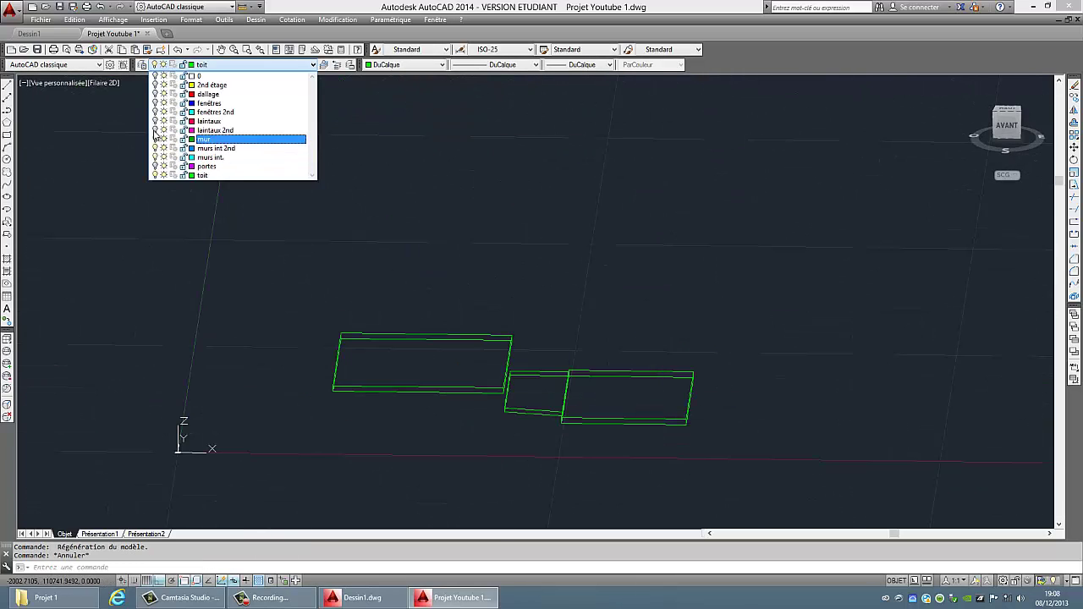
{"action": "middle_click_drag", "start_coordinate": [211, 79], "coordinate": [606, 394], "text": "shift"}
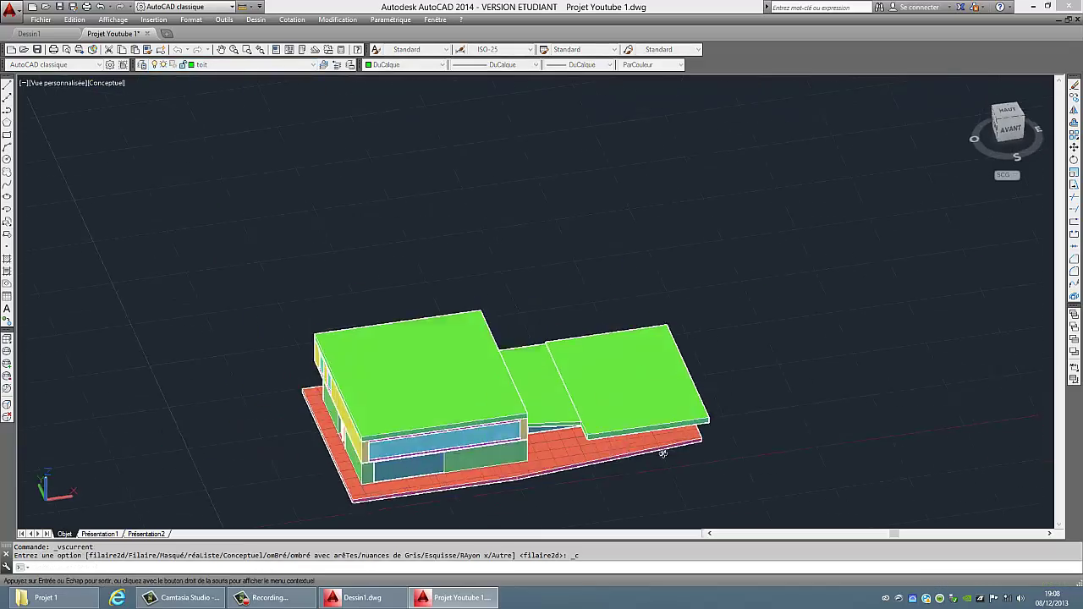
- Switch the visual style back to 2D wireframe and cancel the roof-slab stretch
{"action": "left_click", "coordinate": [106, 82]}
{"action": "left_click", "coordinate": [139, 118]}
{"action": "middle_click_drag", "start_coordinate": [140, 118], "coordinate": [683, 392], "text": "shift"}
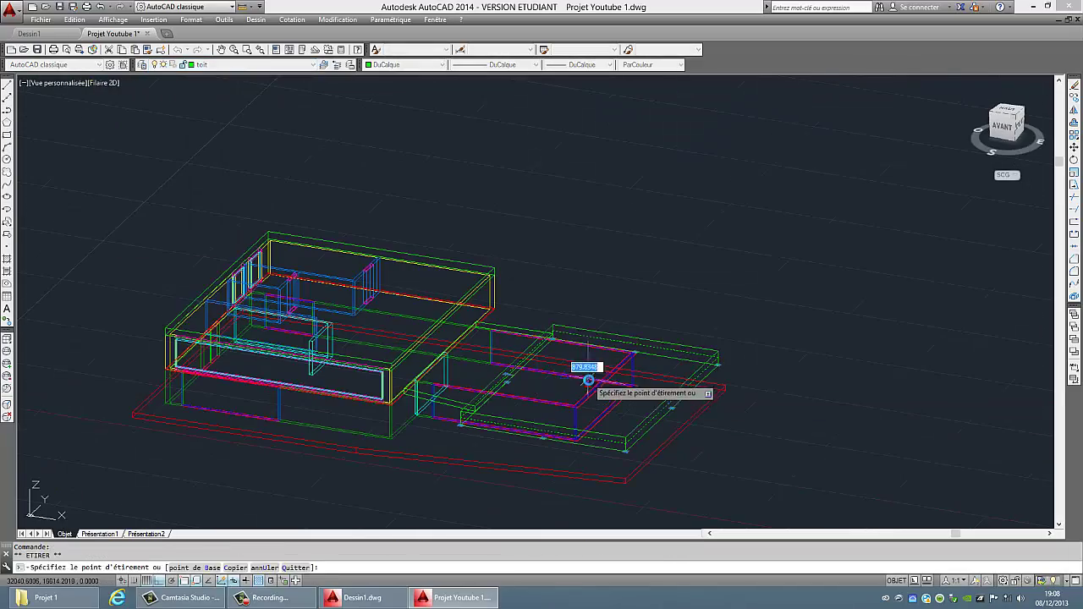
{"action": "left_click", "coordinate": [589, 380]}
{"action": "scroll", "coordinate": [771, 346], "scroll_direction": "up", "scroll_amount": 5}
{"action": "key", "text": "Escape"}
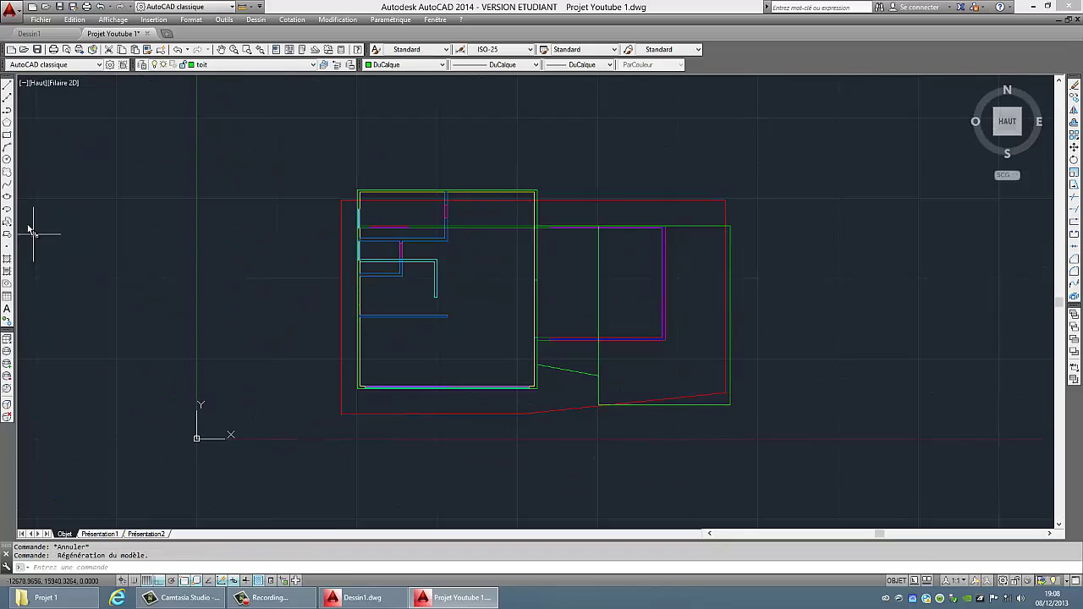
- Extrude the small rectangle at the right wing's front corner into a 3D pillar
{"action": "left_click", "coordinate": [7, 135]}
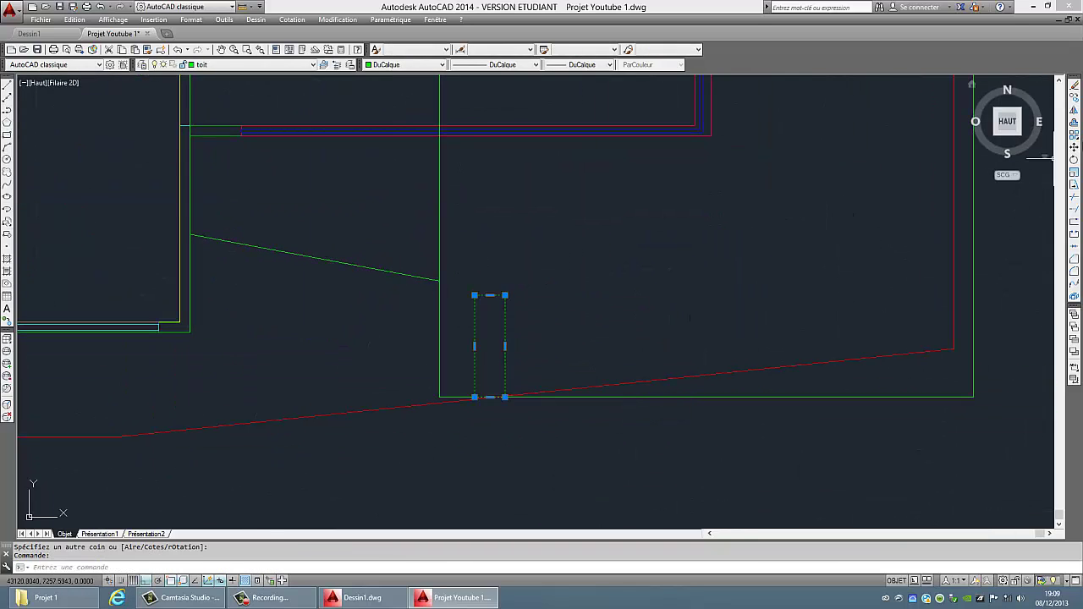
{"action": "middle_click_drag", "start_coordinate": [550, 357], "coordinate": [583, 322], "text": "shift"}
{"action": "type", "text": "ext"}
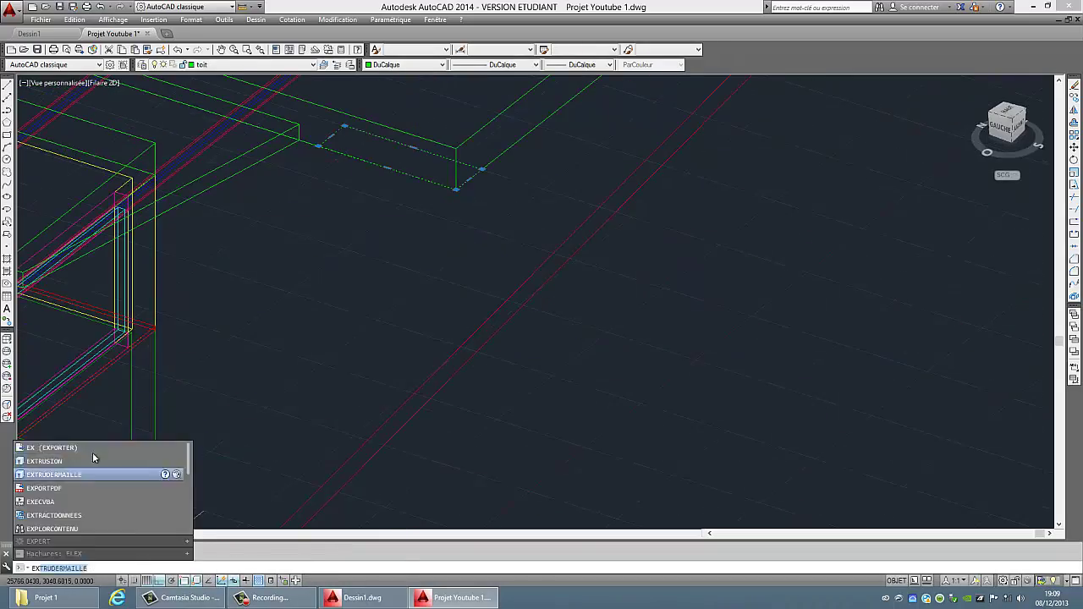
{"action": "key", "text": "Return"}
{"action": "left_click", "coordinate": [481, 366]}
{"action": "key", "text": "Return"}
{"action": "mouse_move", "coordinate": [516, 386]}
{"action": "middle_mouse_down", "text": "shift"}
{"action": "mouse_move", "coordinate": [617, 338]}
{"action": "mouse_move", "coordinate": [542, 302]}
{"action": "mouse_move", "coordinate": [544, 331]}
{"action": "mouse_move", "coordinate": [792, 279]}
{"action": "mouse_move", "coordinate": [682, 259]}
{"action": "mouse_move", "coordinate": [931, 206]}
{"action": "middle_mouse_up", "text": "shift"}
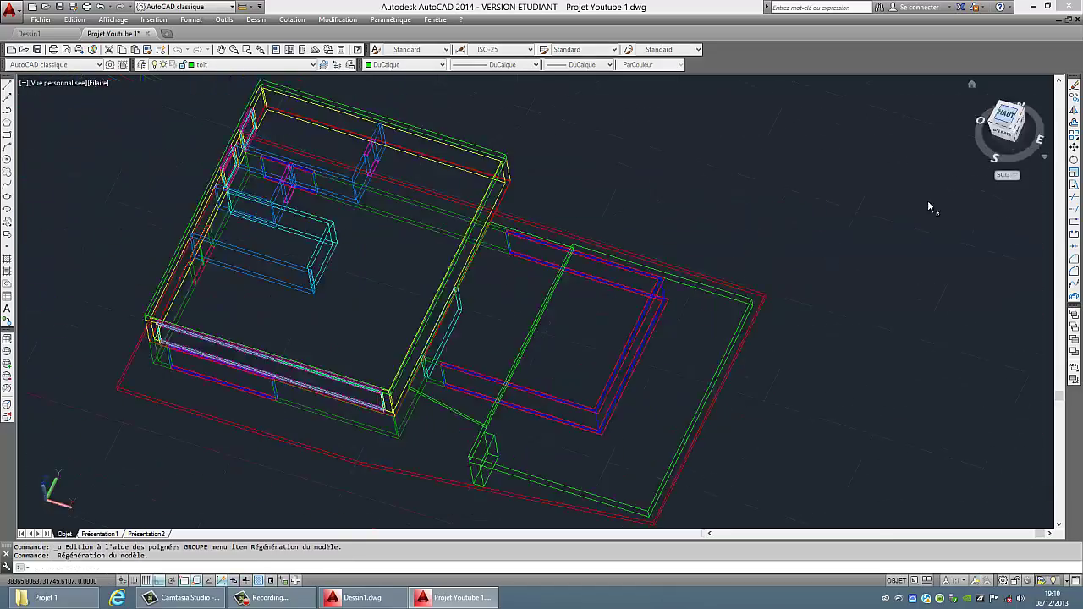
{"action": "mouse_move", "coordinate": [672, 347]}
{"action": "middle_mouse_down", "text": "shift"}
{"action": "mouse_move", "coordinate": [549, 283]}
{"action": "mouse_move", "coordinate": [597, 176]}
{"action": "mouse_move", "coordinate": [636, 332]}
{"action": "middle_mouse_up", "text": "shift"}
{"action": "scroll", "coordinate": [598, 176], "scroll_direction": "up", "scroll_amount": 5}
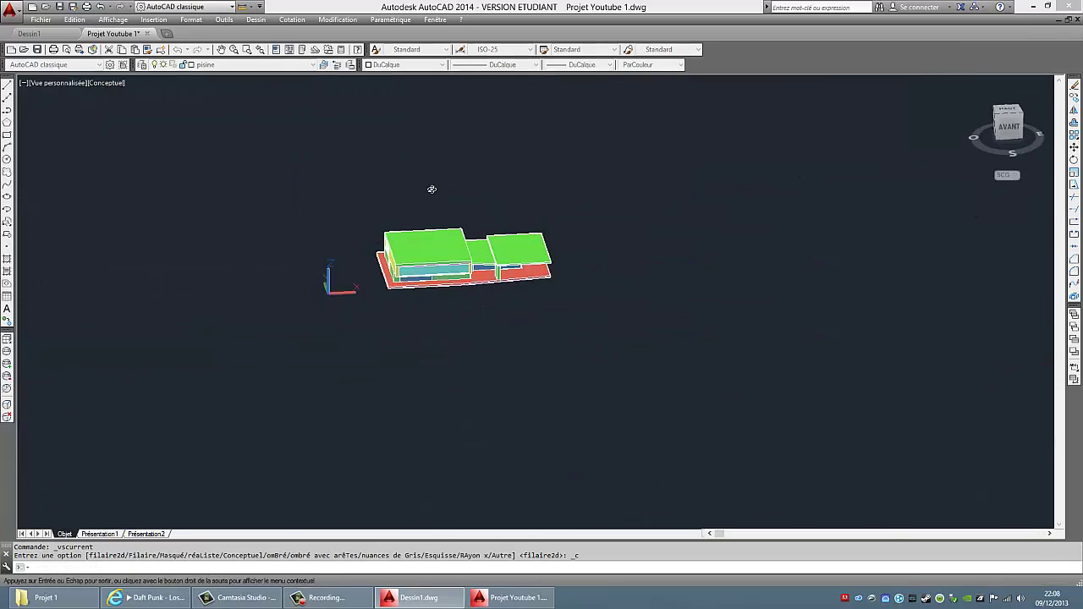
- Draw the 11000 by 4500 pool rectangle in front of the terrace
{"action": "scroll", "coordinate": [432, 189], "scroll_direction": "up", "scroll_amount": 3}
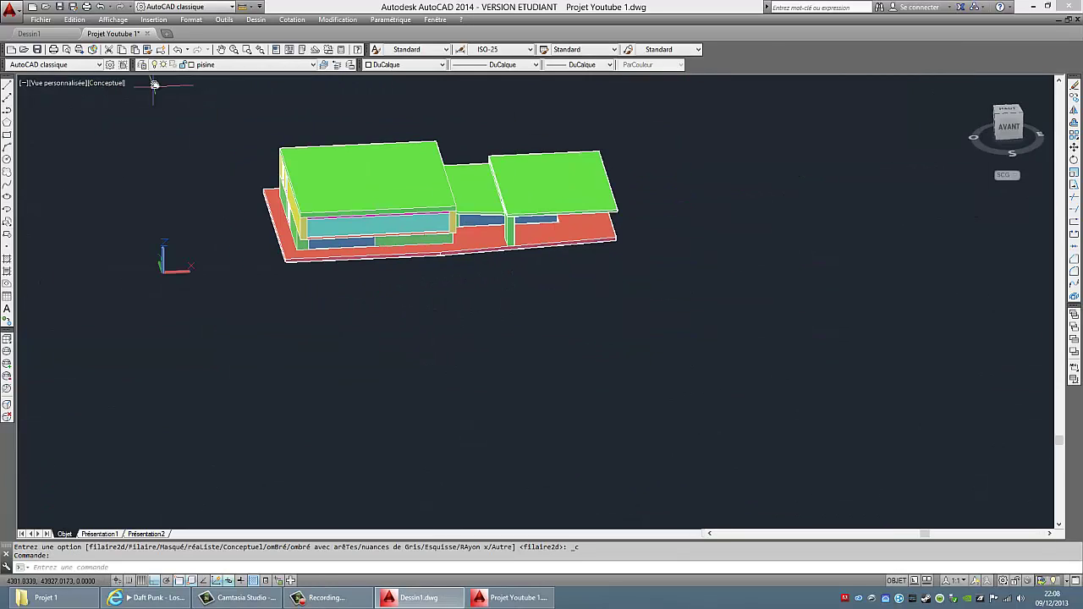
{"action": "middle_click_drag", "start_coordinate": [155, 85], "coordinate": [254, 169], "text": "shift"}
{"action": "type", "text": "rec"}
{"action": "key", "text": "Return"}
{"action": "middle_click_drag", "start_coordinate": [339, 217], "coordinate": [342, 284]}
{"action": "left_click", "coordinate": [342, 309]}
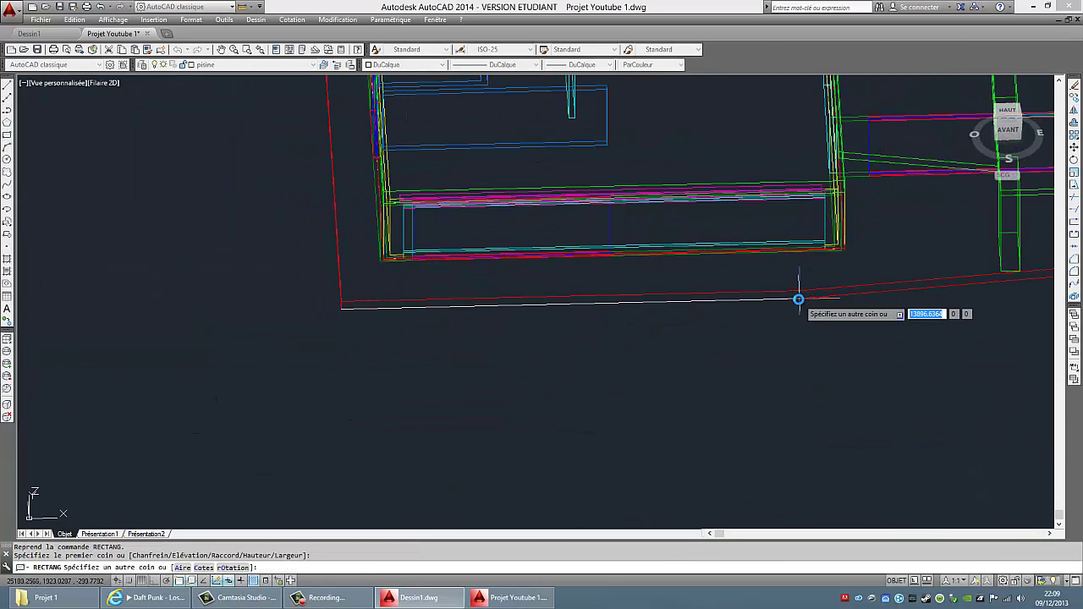
{"action": "key", "text": "Escape"}
{"action": "mouse_move", "coordinate": [815, 370]}
{"action": "middle_mouse_down", "text": "shift"}
{"action": "mouse_move", "coordinate": [499, 336]}
{"action": "mouse_move", "coordinate": [270, 243]}
{"action": "middle_mouse_up", "text": "shift"}
{"action": "key", "text": "Return"}
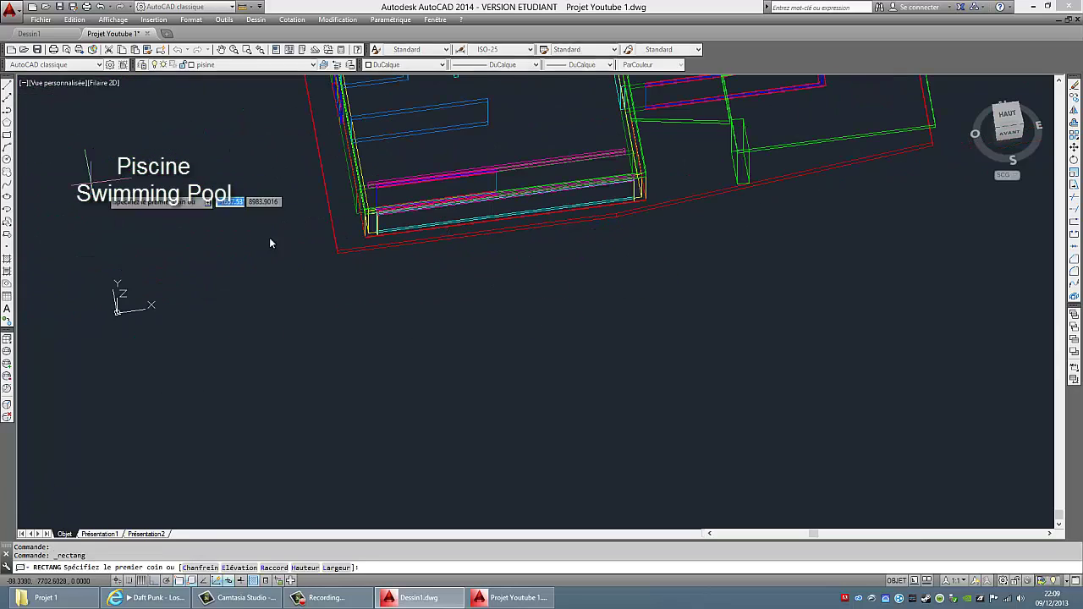
{"action": "left_click", "coordinate": [633, 313]}
{"action": "scroll", "coordinate": [522, 309], "scroll_direction": "up", "scroll_amount": 2}
{"action": "type", "text": "11000"}
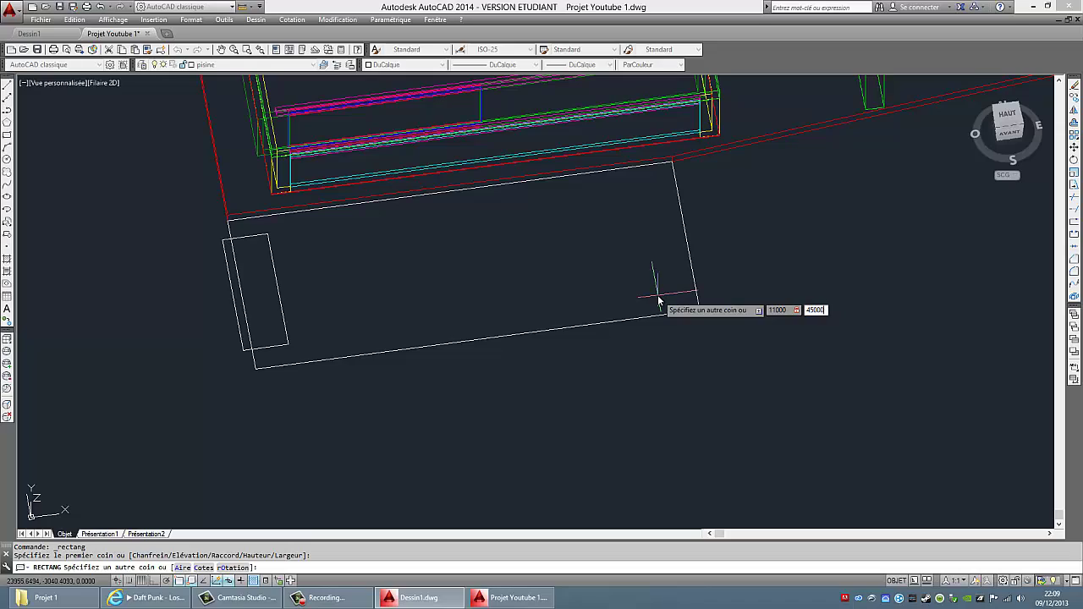
{"action": "key", "text": "Return"}
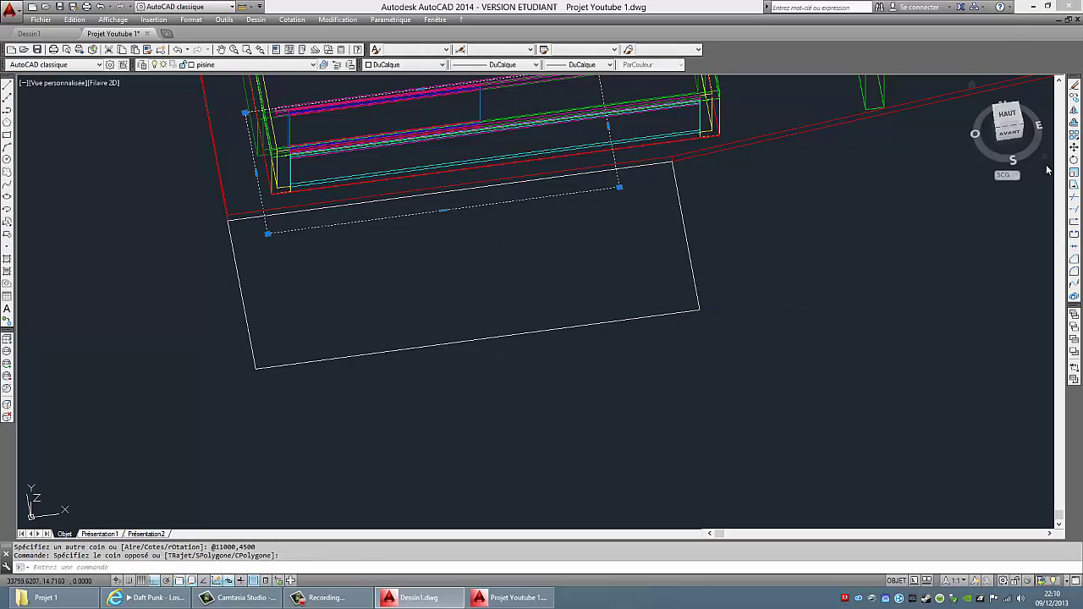
- Move the pool outline into its place in front of the terrace
{"action": "left_click", "coordinate": [641, 285]}
{"action": "scroll", "coordinate": [760, 370], "scroll_direction": "down", "scroll_amount": 2}
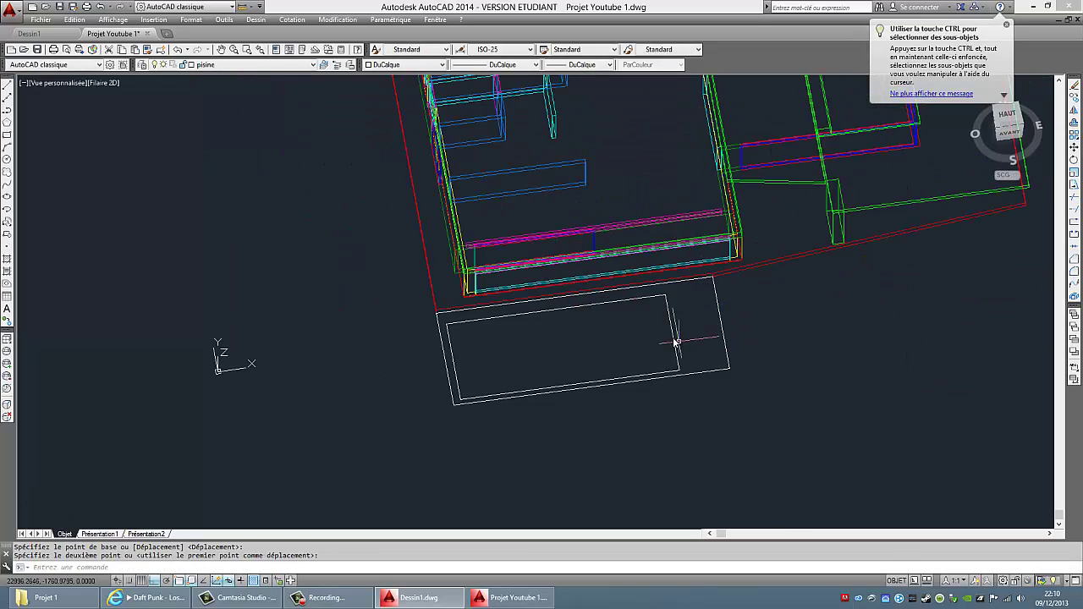
{"action": "middle_click_drag", "start_coordinate": [912, 362], "coordinate": [766, 314], "text": "shift"}
{"action": "scroll", "coordinate": [766, 314], "scroll_direction": "down", "scroll_amount": 3}
{"action": "scroll", "coordinate": [634, 205], "scroll_direction": "up", "scroll_amount": 8}
{"action": "left_click", "coordinate": [634, 204]}
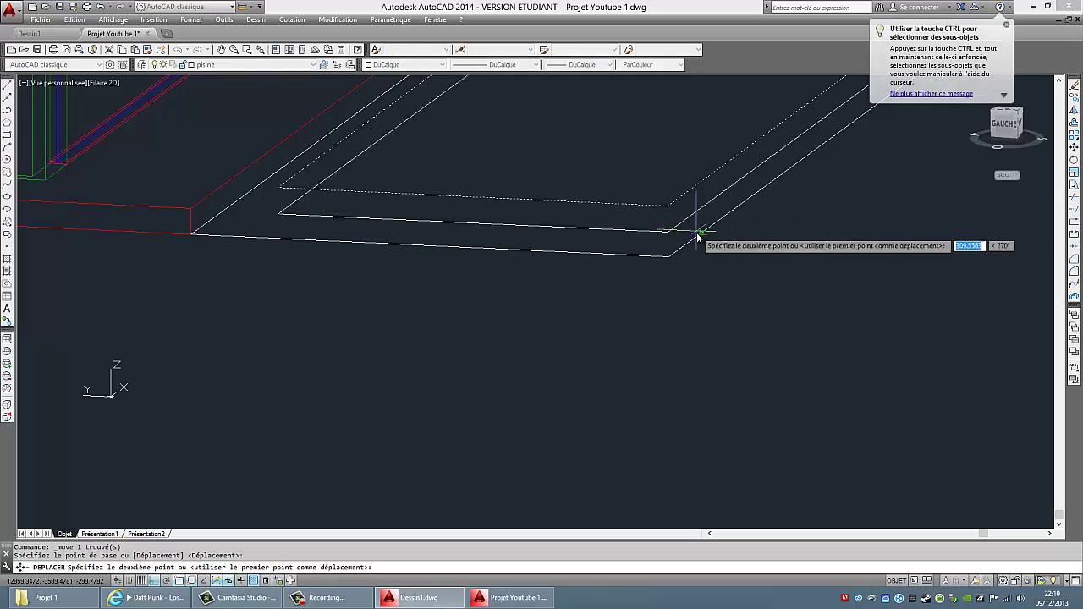
{"action": "middle_click_drag", "start_coordinate": [694, 235], "coordinate": [665, 322], "text": "shift"}
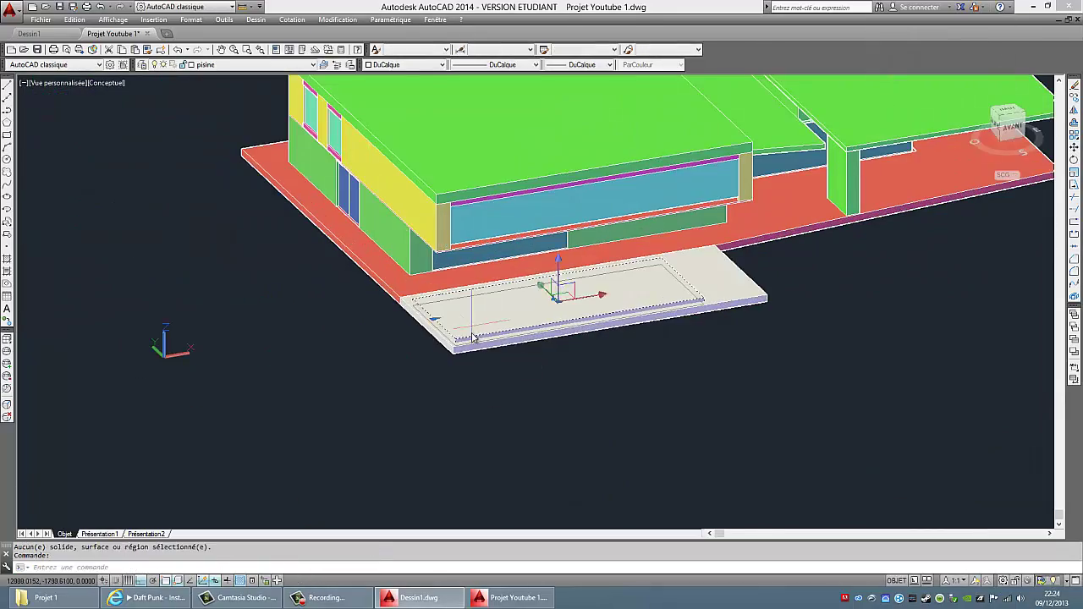
- Subtract the inner basin from the pool slab and isolate the basin
{"action": "left_click", "coordinate": [337, 19]}
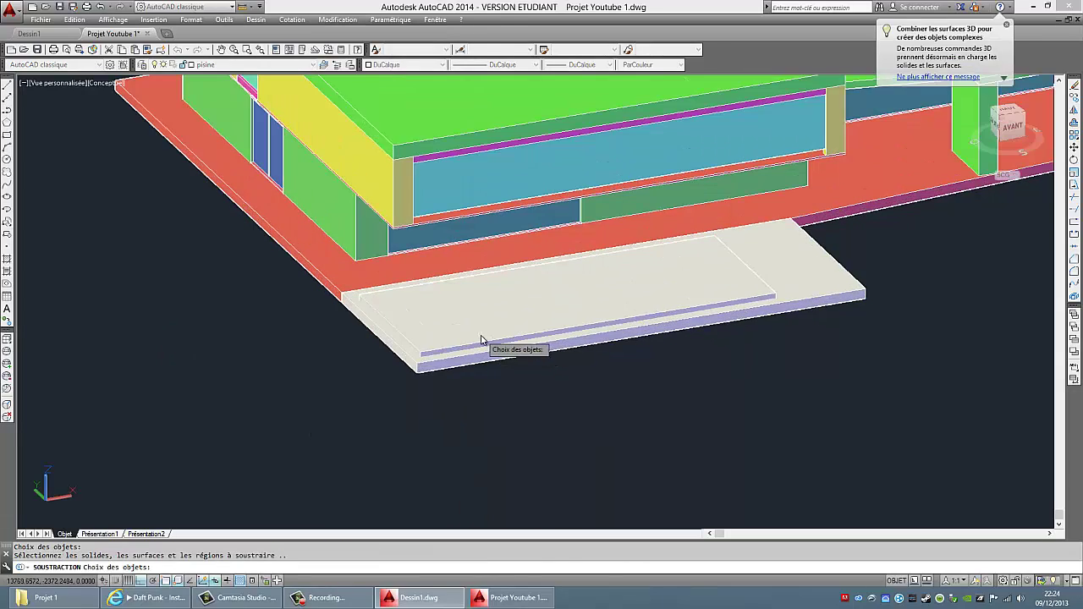
{"action": "scroll", "coordinate": [480, 340], "scroll_direction": "up", "scroll_amount": 1}
{"action": "left_click", "coordinate": [426, 363]}
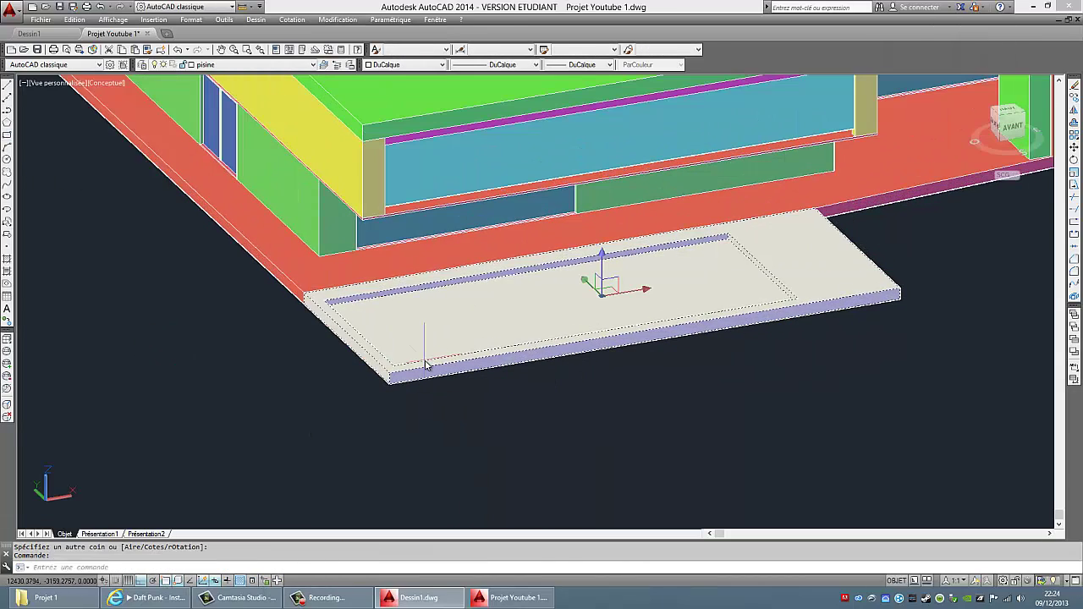
{"action": "right_click", "coordinate": [453, 324]}
{"action": "left_click", "coordinate": [669, 107]}
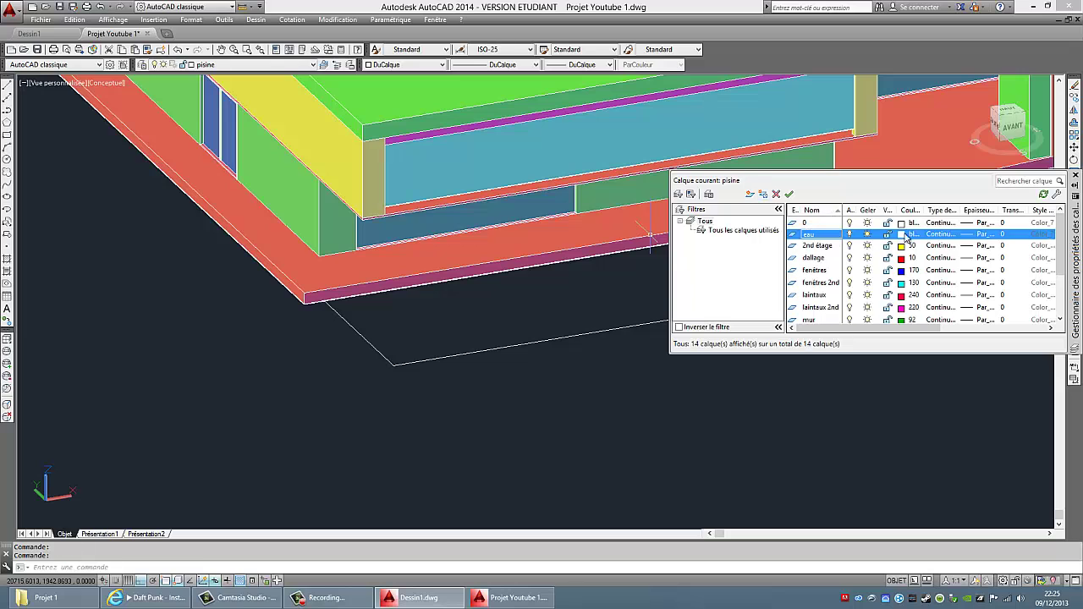
- Make eau the current layer and end isolation to show the pool slab again
{"action": "left_click", "coordinate": [254, 65]}
{"action": "left_click", "coordinate": [220, 86]}
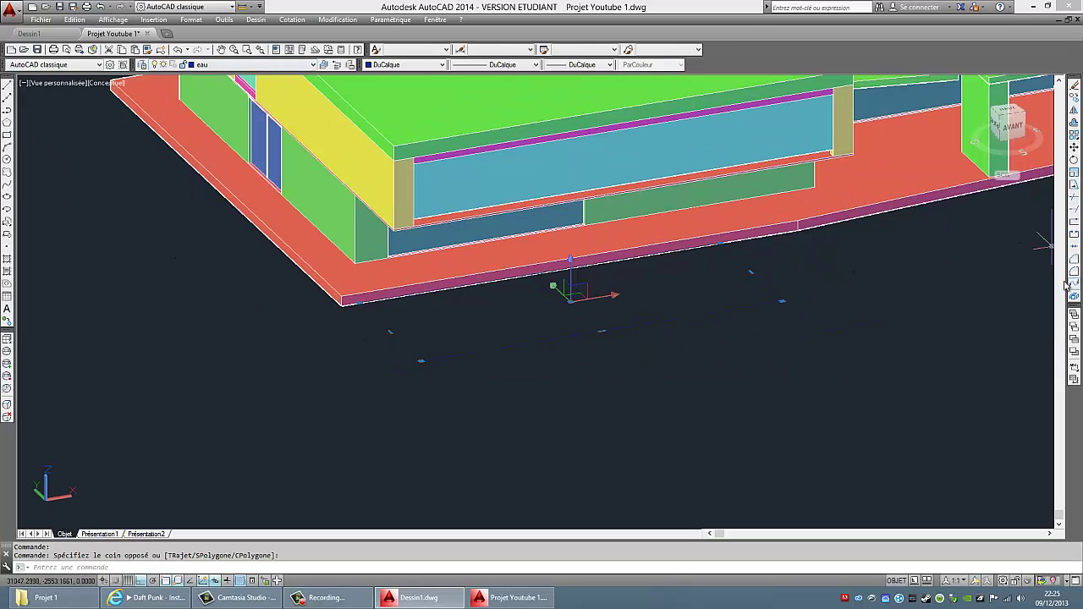
{"action": "type", "text": "10"}
{"action": "right_click", "coordinate": [460, 355]}
{"action": "mouse_move", "coordinate": [508, 430]}
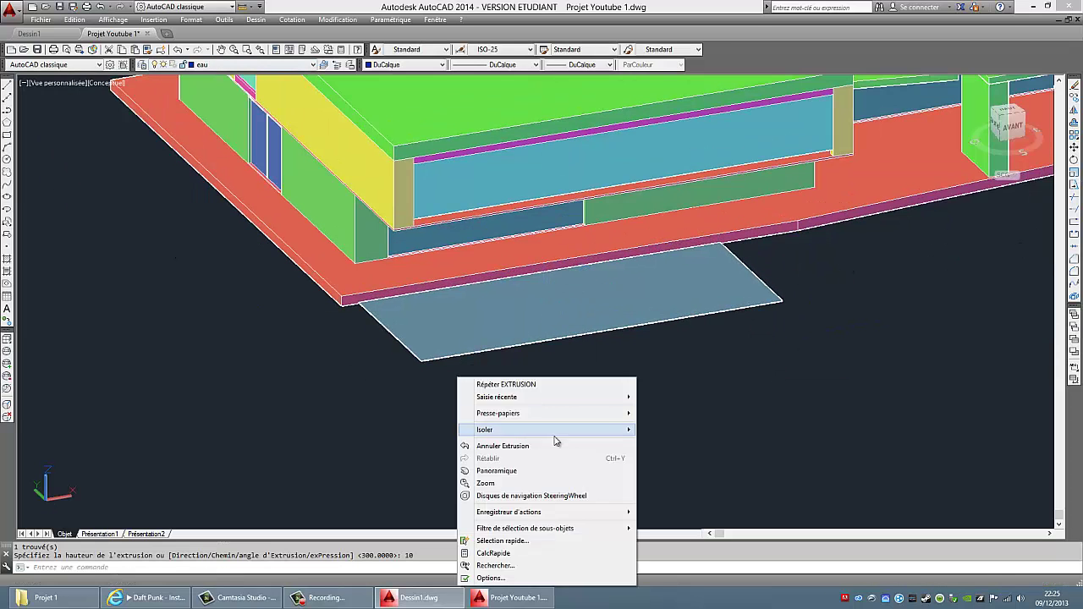
{"action": "left_click", "coordinate": [677, 453]}
{"action": "scroll", "coordinate": [487, 318], "scroll_direction": "down", "scroll_amount": 10}
- Pan and orbit to an isometric view of the finished house and pool
{"action": "left_click", "coordinate": [1007, 122]}
{"action": "right_click", "coordinate": [472, 435]}
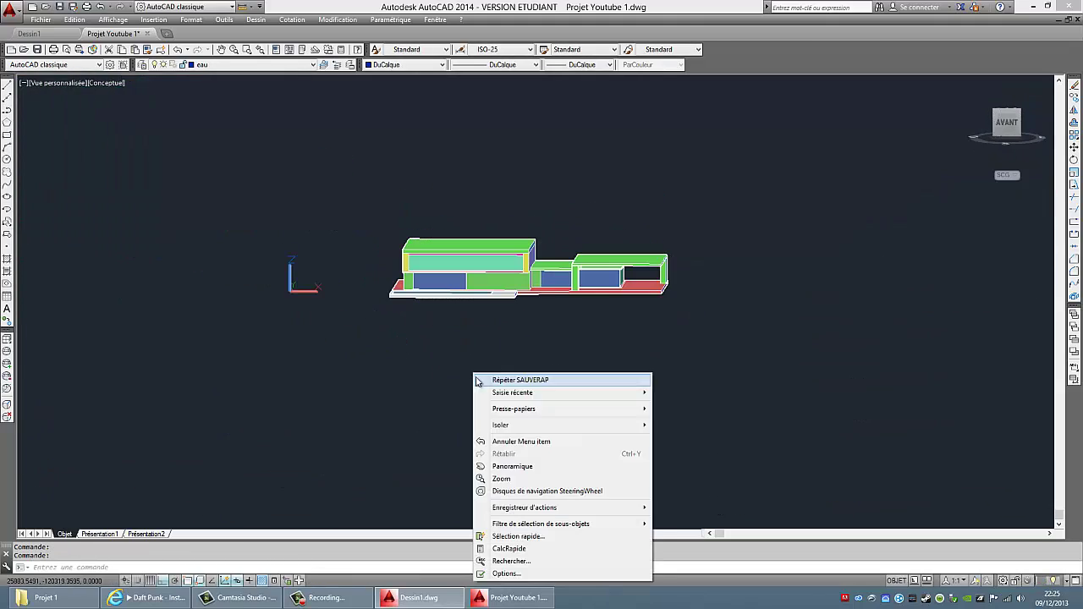
{"action": "right_click", "coordinate": [729, 418]}
{"action": "left_click", "coordinate": [766, 303]}
{"action": "left_click_drag", "start_coordinate": [547, 307], "coordinate": [586, 322]}
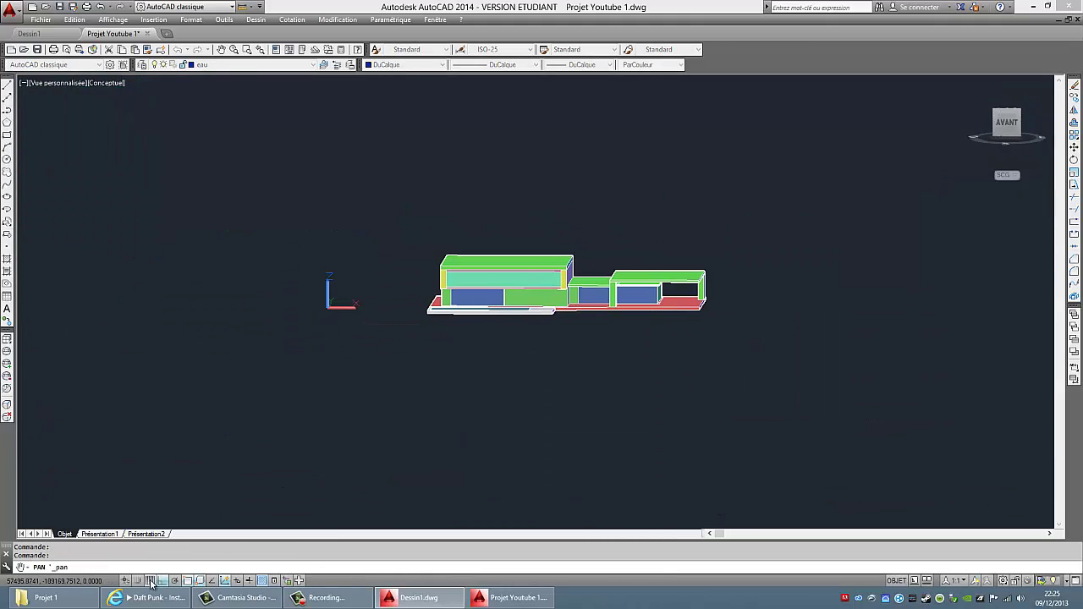
{"action": "middle_click_drag", "start_coordinate": [508, 338], "coordinate": [550, 321], "text": "shift"}
{"action": "right_click", "coordinate": [623, 328]}
{"action": "left_click", "coordinate": [725, 447]}
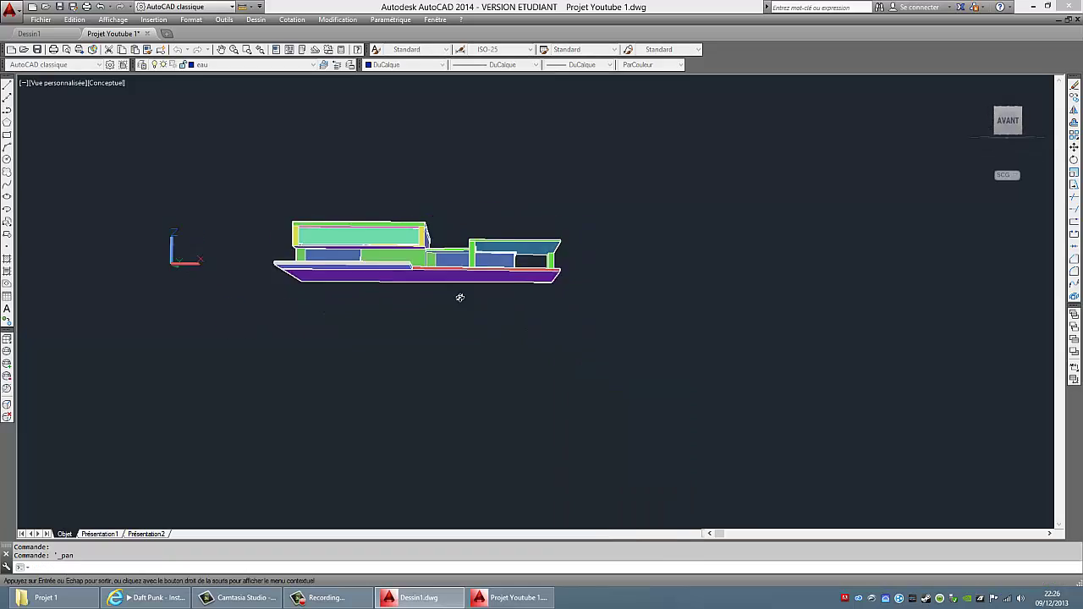
{"action": "key", "text": "Escape"}
{"action": "left_click", "coordinate": [1008, 113]}
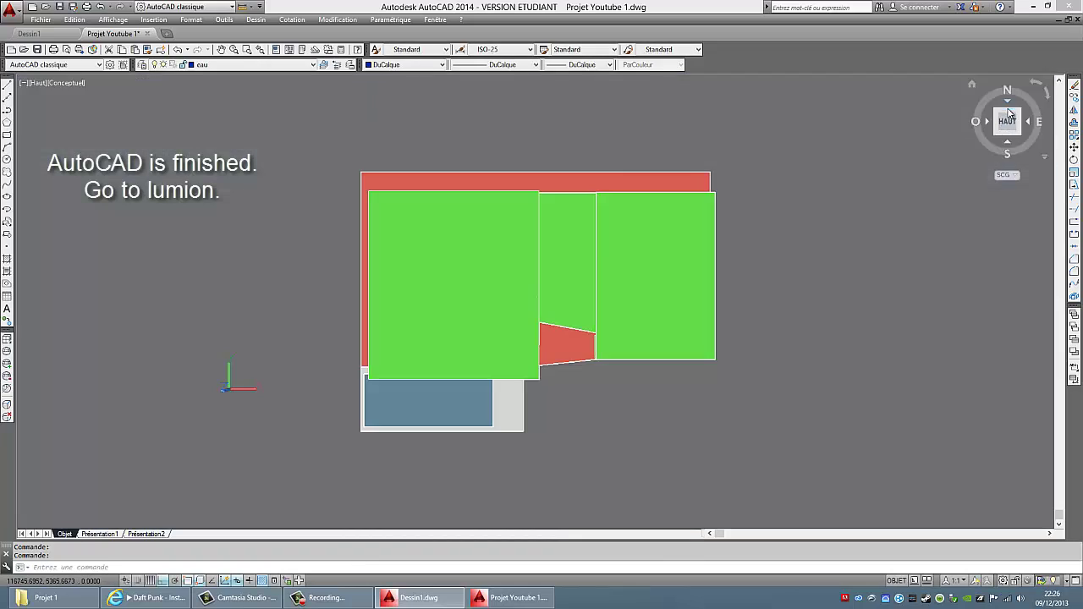
{"action": "middle_click_drag", "start_coordinate": [537, 302], "coordinate": [576, 370], "text": "shift"}
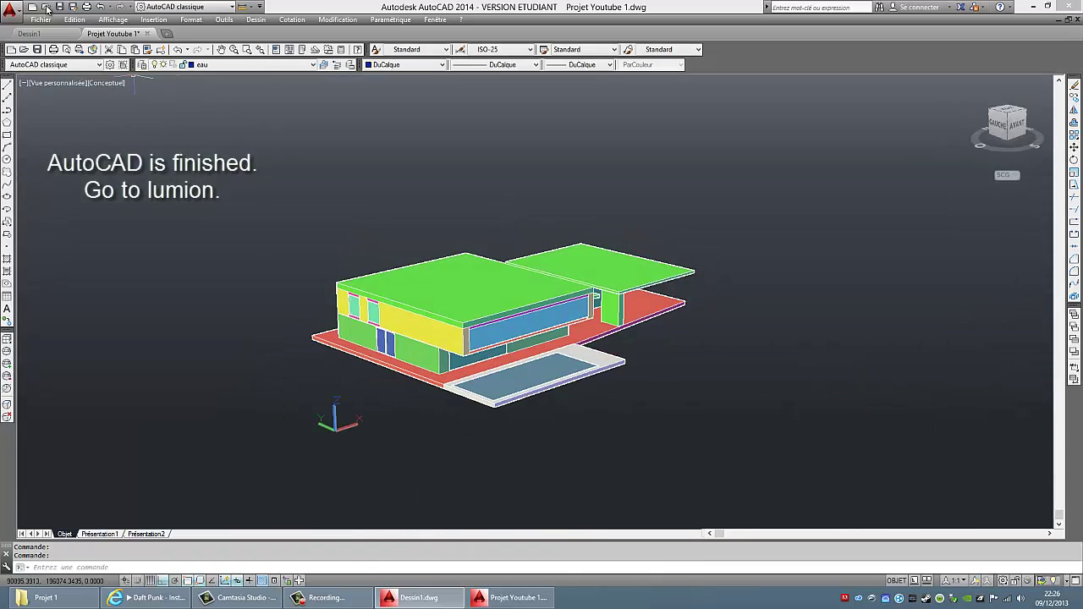
- Save the drawing as Projet Youtube 1-2010.dwg in AutoCAD 2010 format
{"action": "left_click", "coordinate": [41, 19]}
{"action": "left_click", "coordinate": [59, 127]}
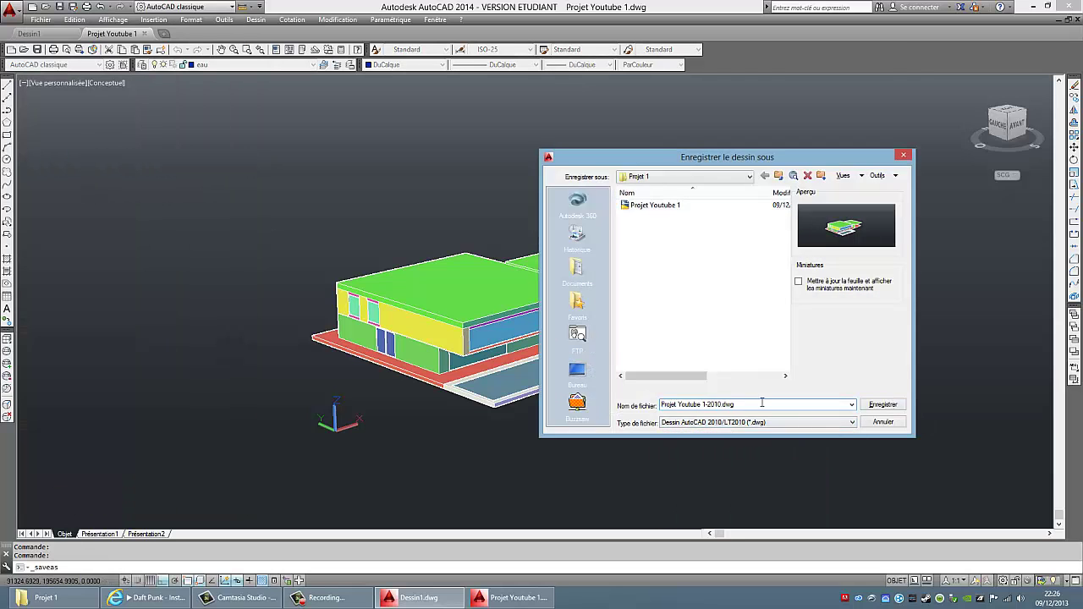
{"action": "key", "text": "Return"}
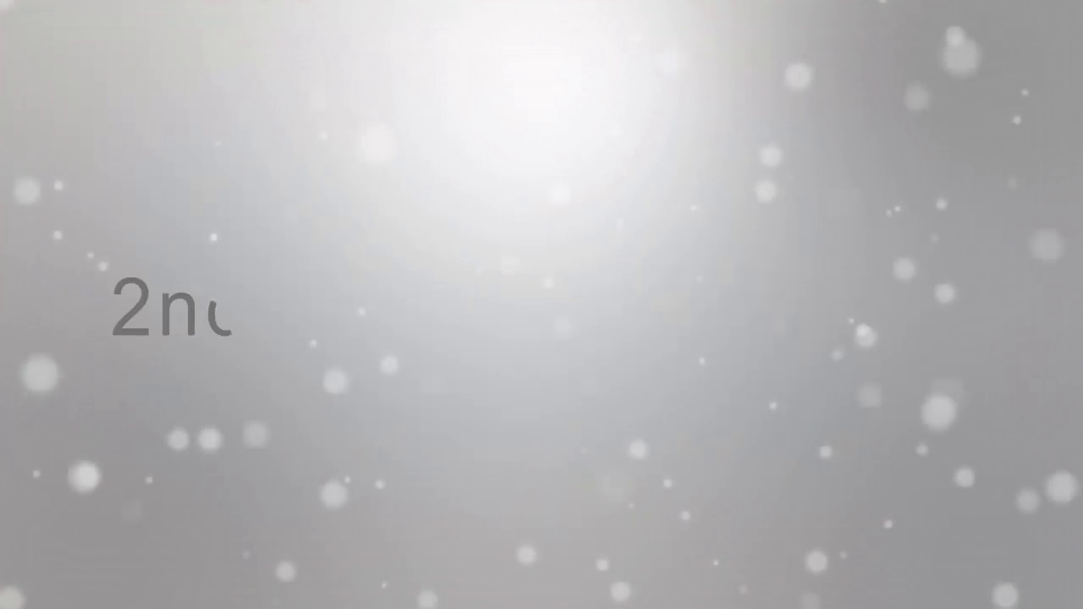